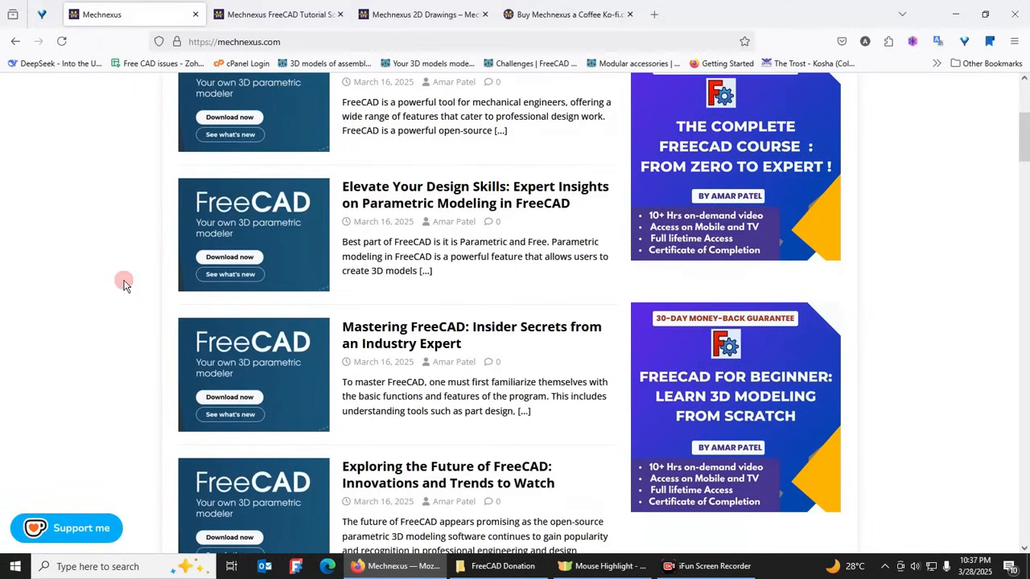
Browse the FreeCAD article list on the Mechnexus home page and return to its header.
{"action": "scroll", "coordinate": [125, 284], "scroll_direction": "down", "scroll_amount": 5}
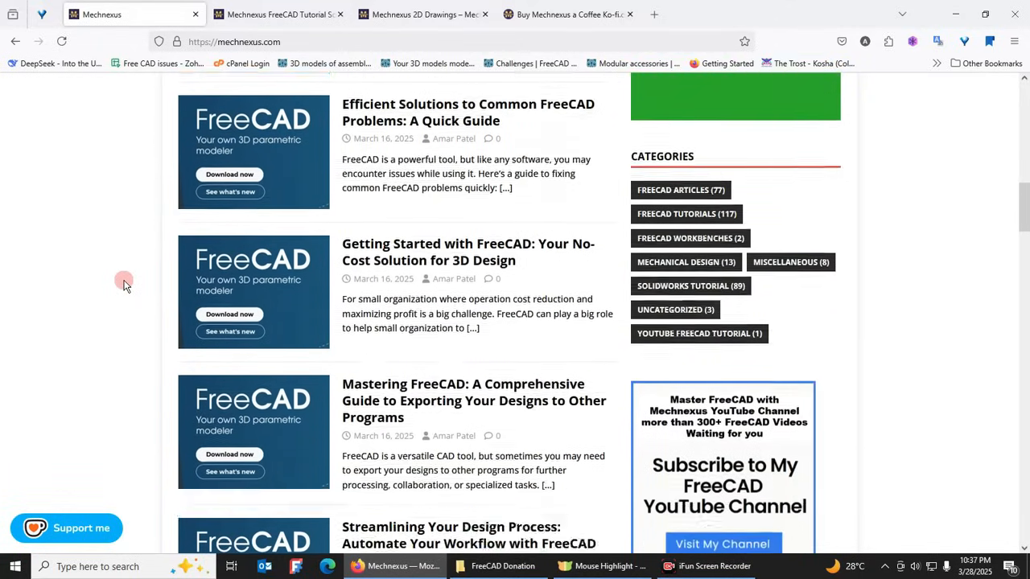
{"action": "scroll", "coordinate": [124, 284], "scroll_direction": "down", "scroll_amount": 2}
{"action": "scroll", "coordinate": [125, 285], "scroll_direction": "up", "scroll_amount": 12}
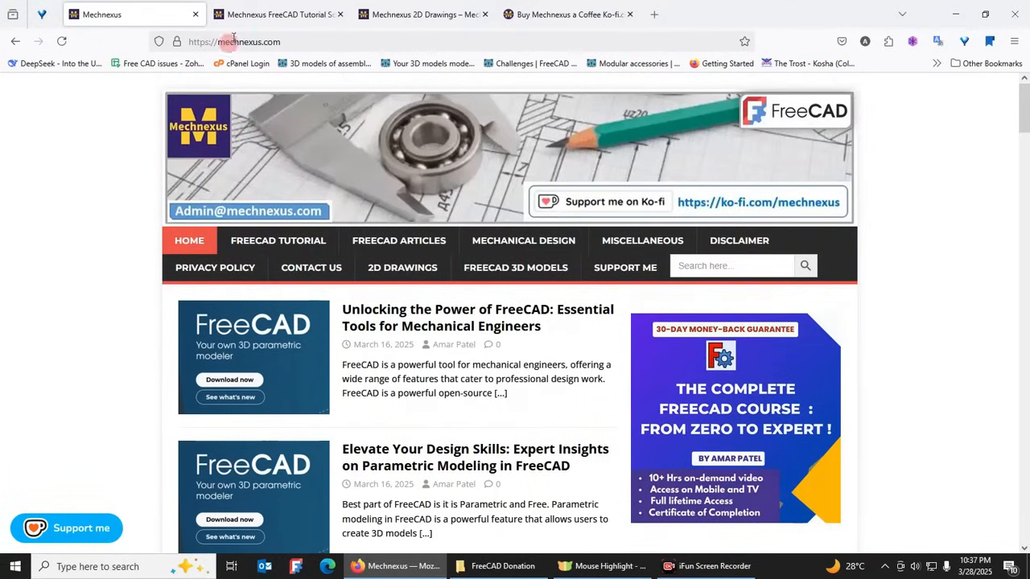
Switch to the Mechnexus FreeCAD Tutorial Source File page and look through its gallery of numbered 3D models.
{"action": "left_click", "coordinate": [242, 15]}
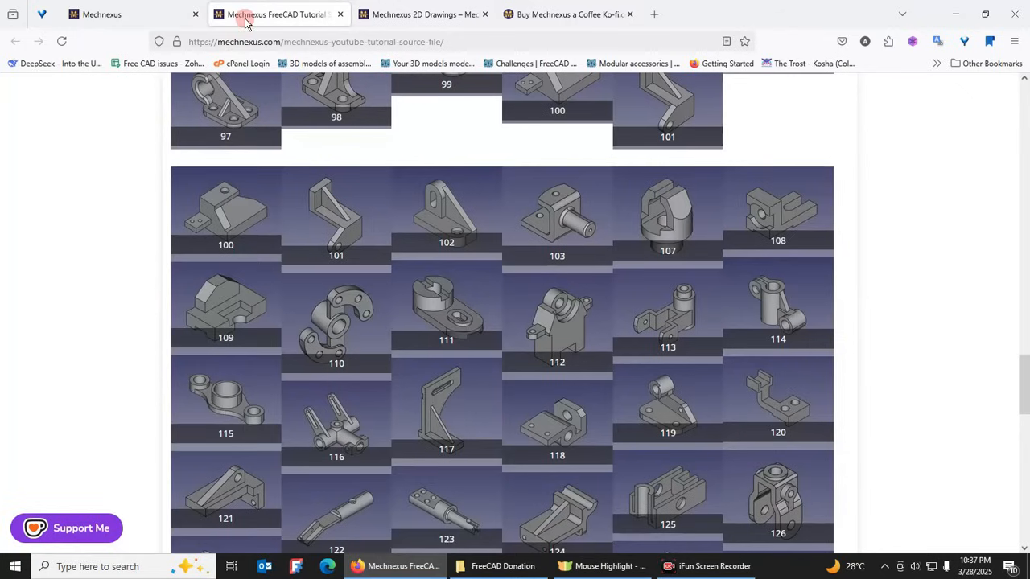
{"action": "scroll", "coordinate": [85, 249], "scroll_direction": "up", "scroll_amount": 4}
{"action": "scroll", "coordinate": [83, 258], "scroll_direction": "up", "scroll_amount": 10}
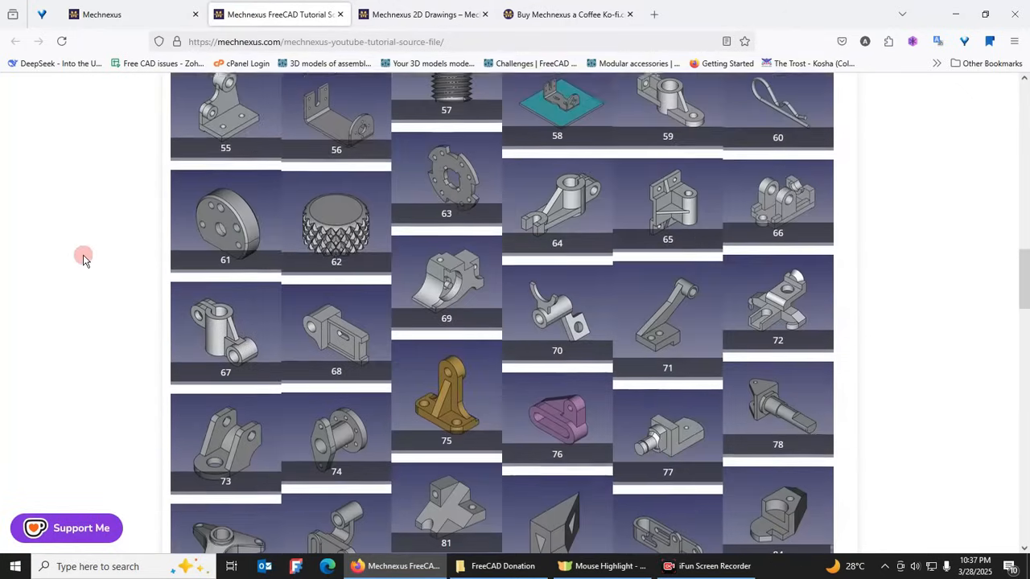
{"action": "scroll", "coordinate": [83, 258], "scroll_direction": "up", "scroll_amount": 5}
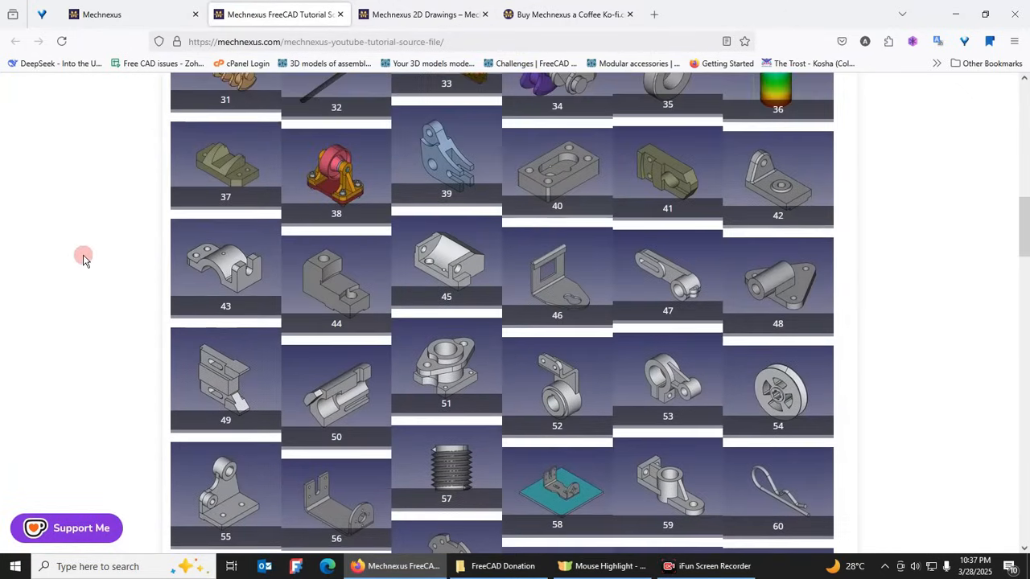
{"action": "scroll", "coordinate": [83, 259], "scroll_direction": "up", "scroll_amount": 1}
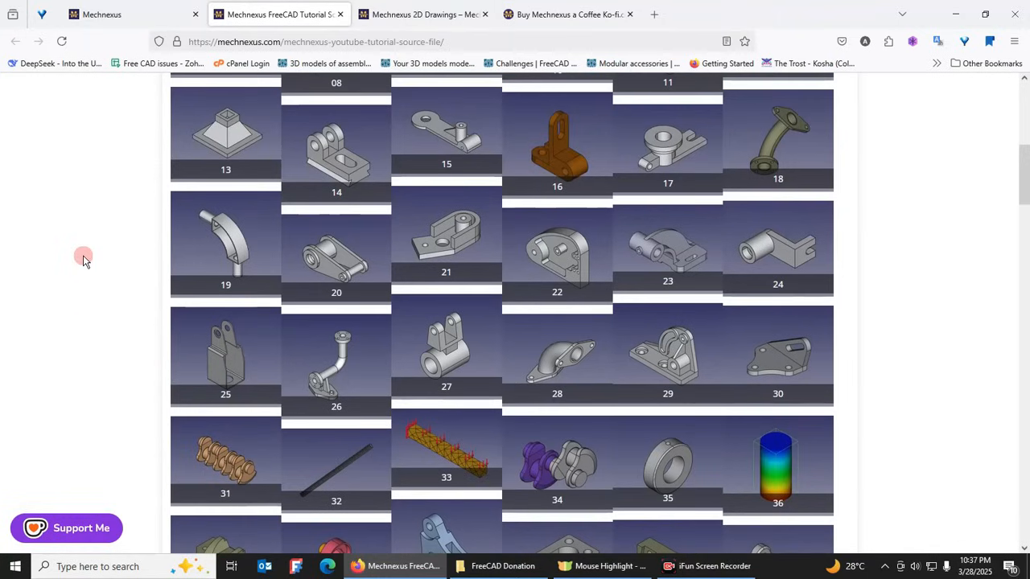
{"action": "scroll", "coordinate": [359, 273], "scroll_direction": "down", "scroll_amount": 6}
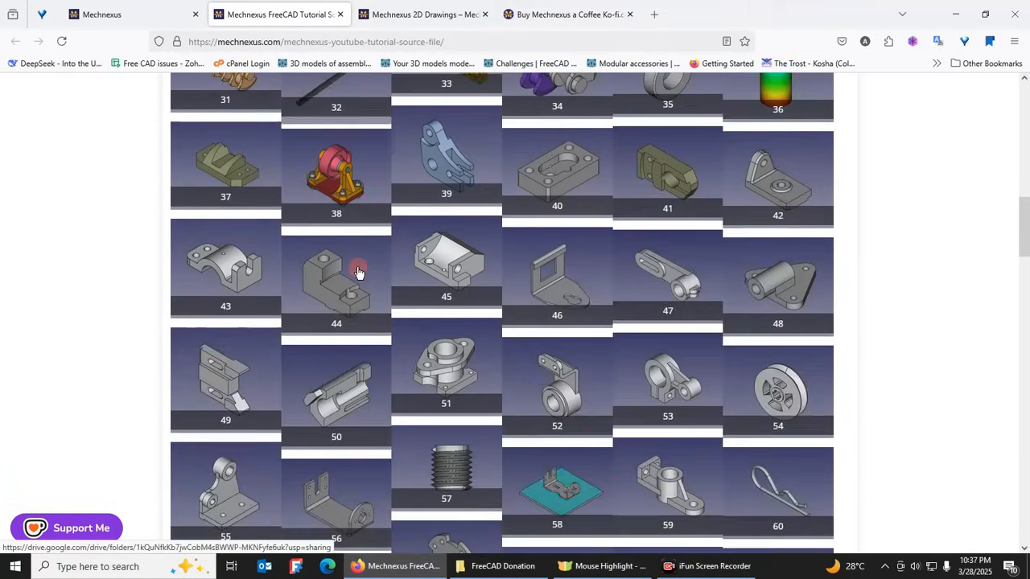
{"action": "scroll", "coordinate": [359, 274], "scroll_direction": "down", "scroll_amount": 5}
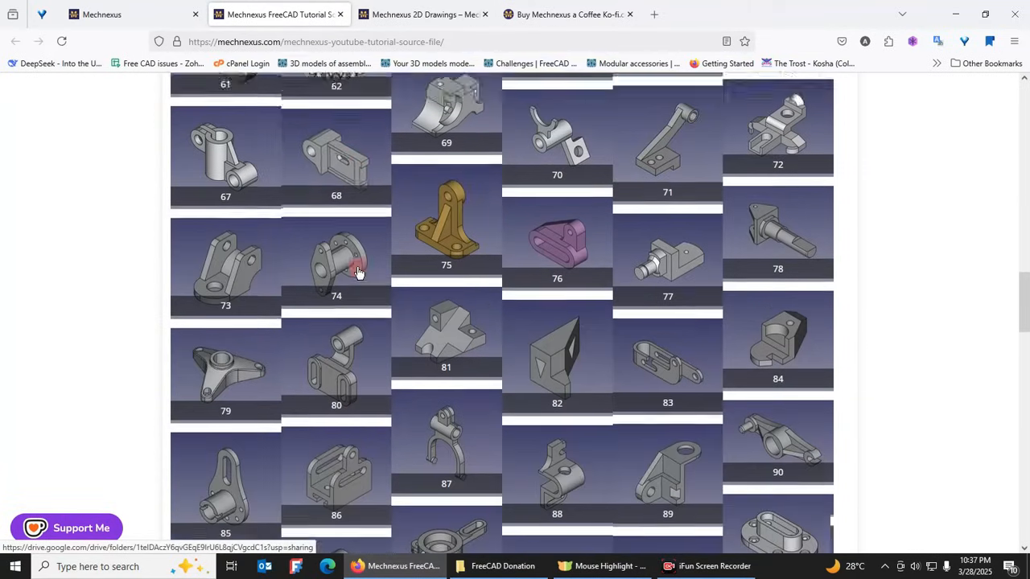
{"action": "scroll", "coordinate": [359, 274], "scroll_direction": "up", "scroll_amount": 15}
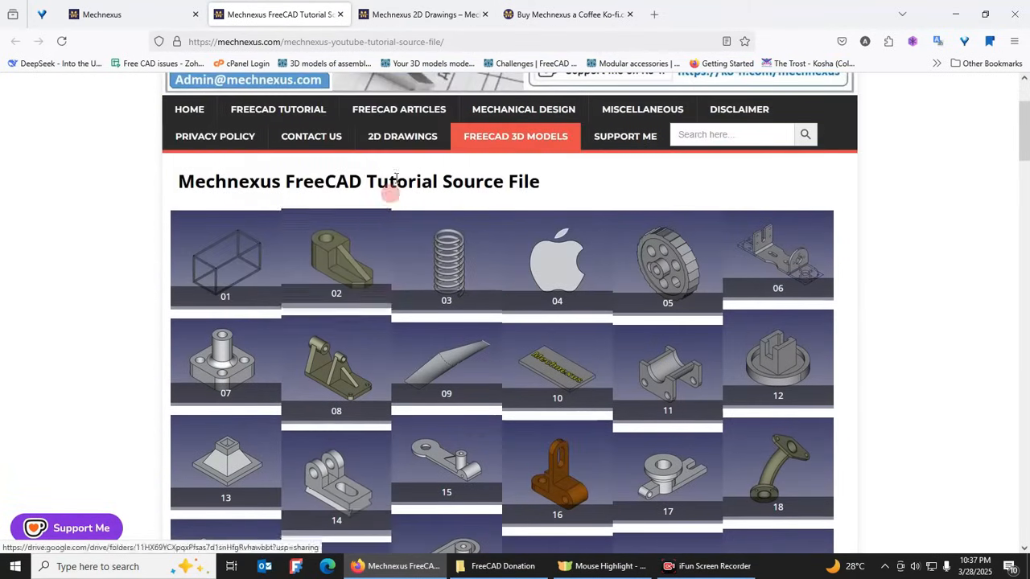
Switch to the Mechnexus 2D Drawings page and look through its part drawings.
{"action": "left_click", "coordinate": [413, 14]}
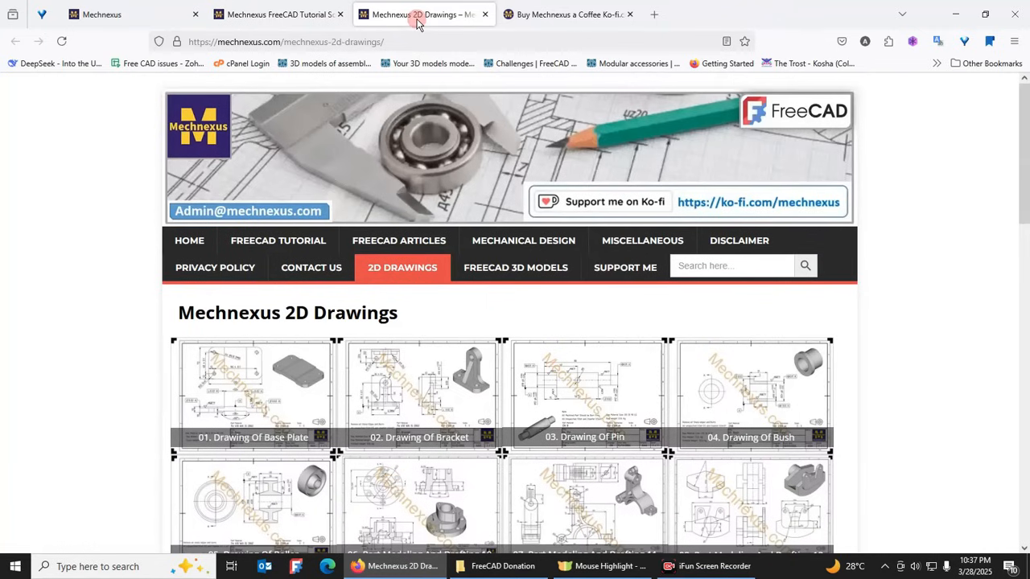
{"action": "scroll", "coordinate": [66, 364], "scroll_direction": "down", "scroll_amount": 2}
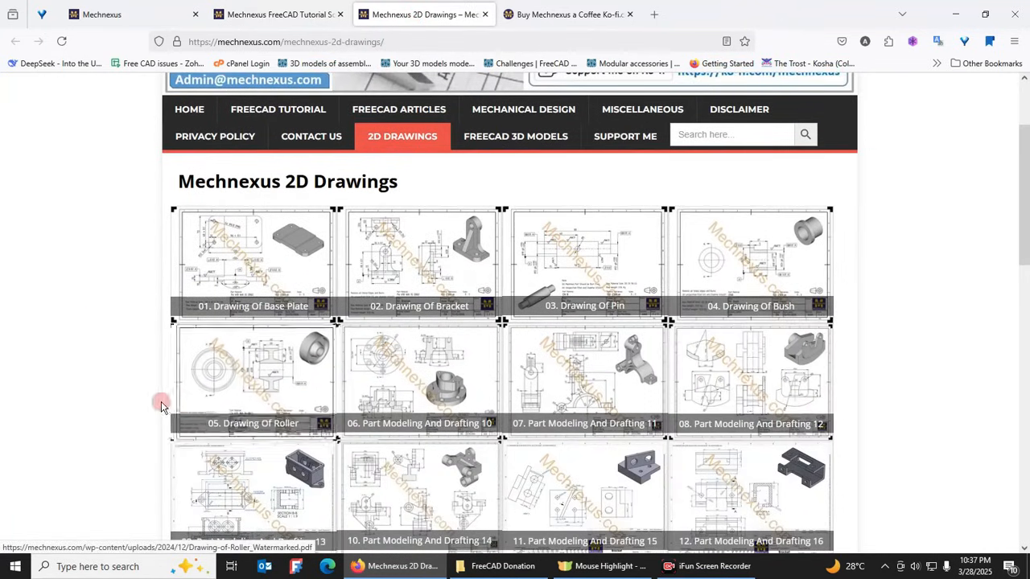
{"action": "scroll", "coordinate": [161, 402], "scroll_direction": "down", "scroll_amount": 2}
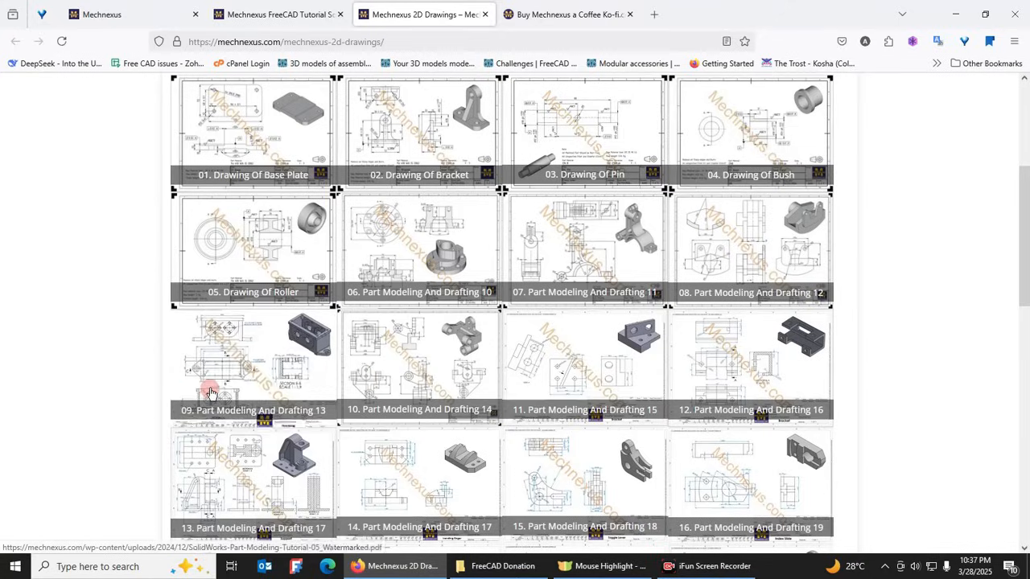
{"action": "scroll", "coordinate": [211, 392], "scroll_direction": "up", "scroll_amount": 4}
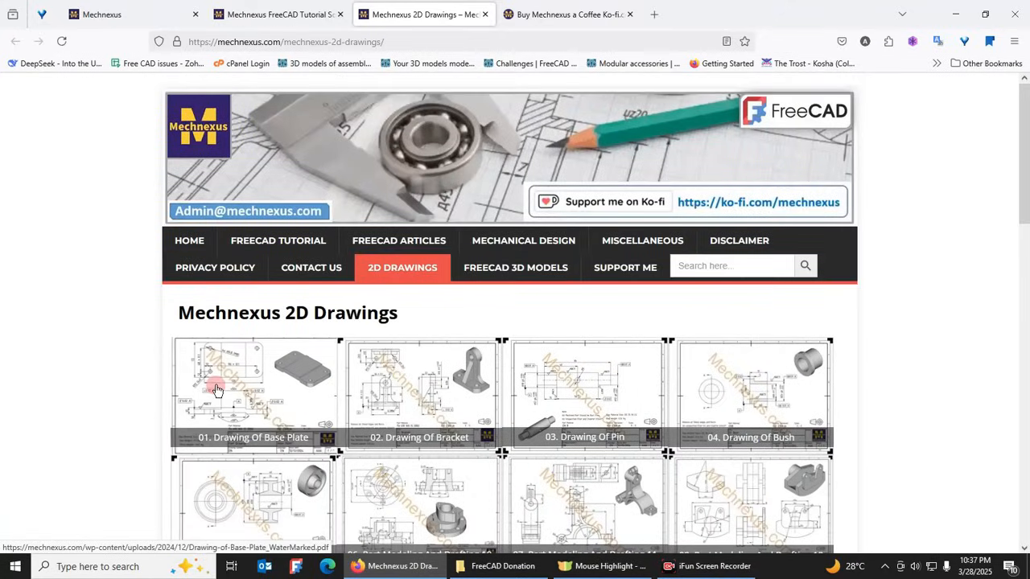
Switch to the Mechnexus Ko-fi page and review its donation, about, gallery and shop sections.
{"action": "left_click", "coordinate": [543, 16]}
{"action": "scroll", "coordinate": [430, 272], "scroll_direction": "up", "scroll_amount": 2}
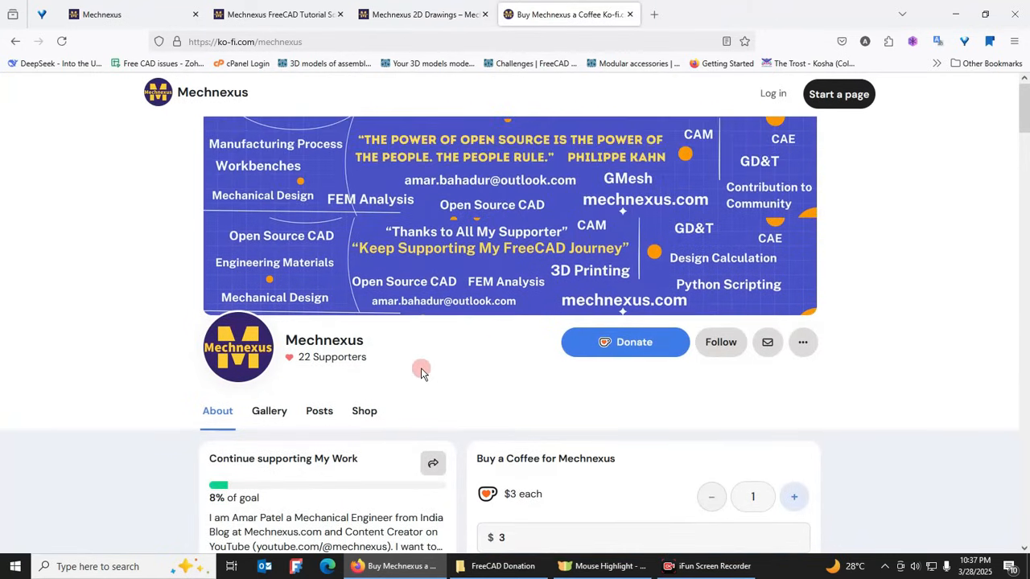
{"action": "scroll", "coordinate": [421, 370], "scroll_direction": "down", "scroll_amount": 2}
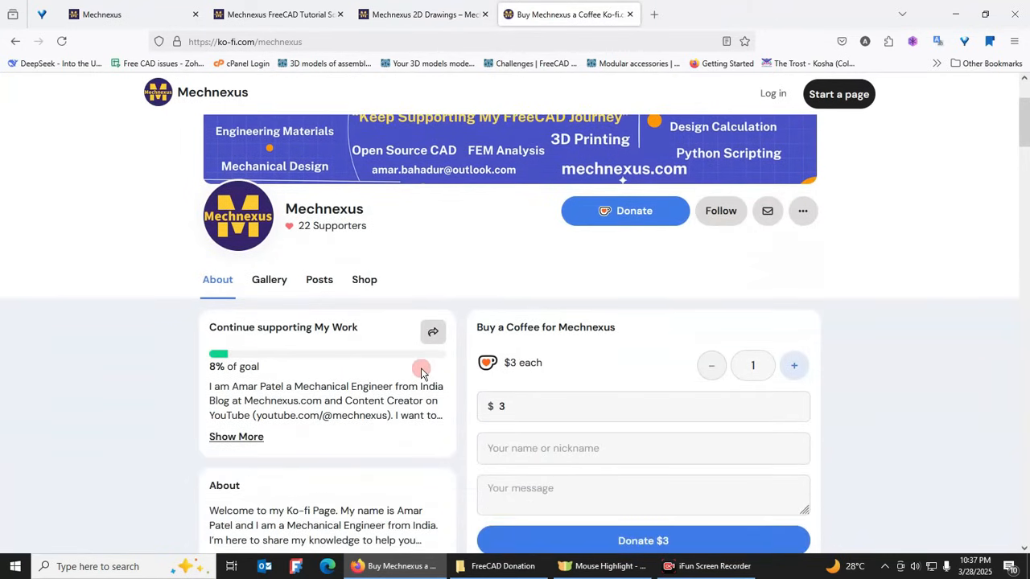
{"action": "scroll", "coordinate": [421, 368], "scroll_direction": "down", "scroll_amount": 1}
{"action": "scroll", "coordinate": [420, 368], "scroll_direction": "up", "scroll_amount": 1}
{"action": "scroll", "coordinate": [421, 370], "scroll_direction": "down", "scroll_amount": 2}
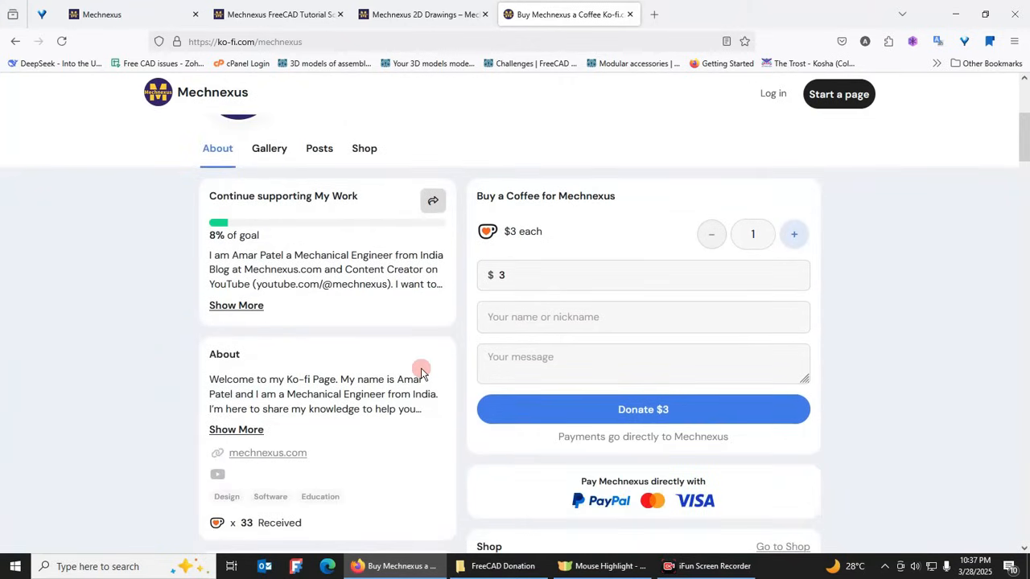
{"action": "scroll", "coordinate": [421, 372], "scroll_direction": "down", "scroll_amount": 2}
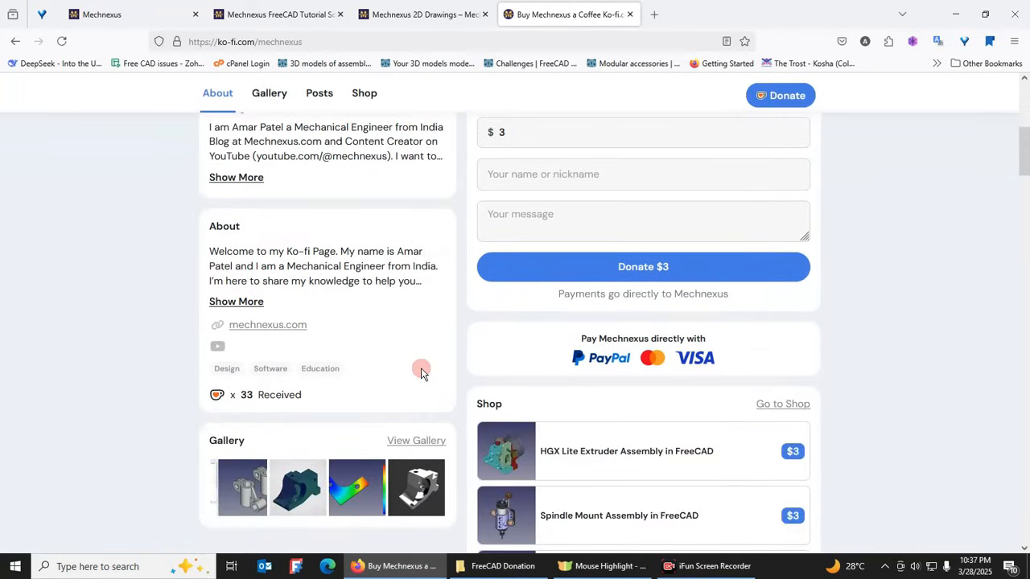
{"action": "scroll", "coordinate": [421, 368], "scroll_direction": "up", "scroll_amount": 4}
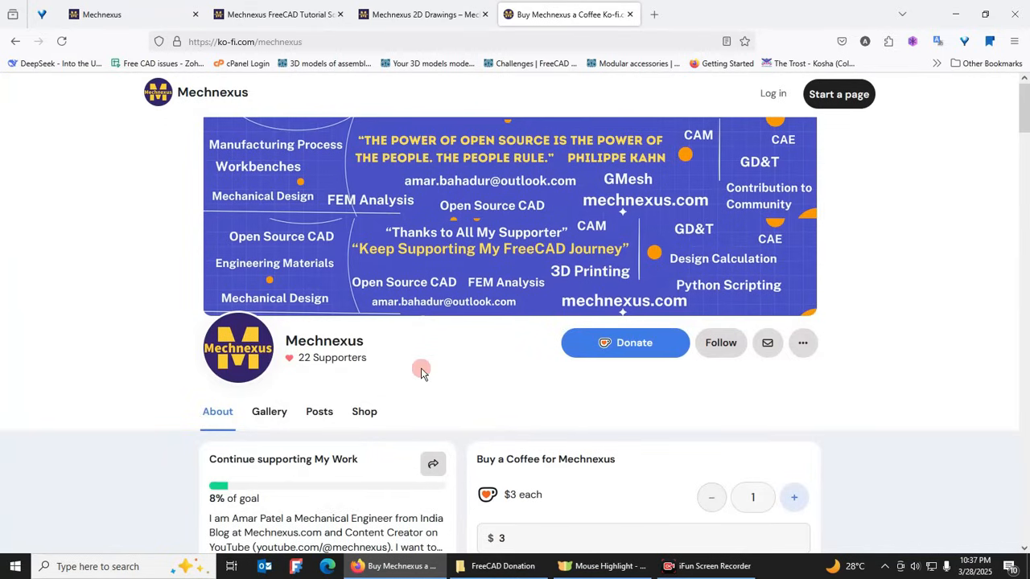
{"action": "left_click", "coordinate": [138, 11]}
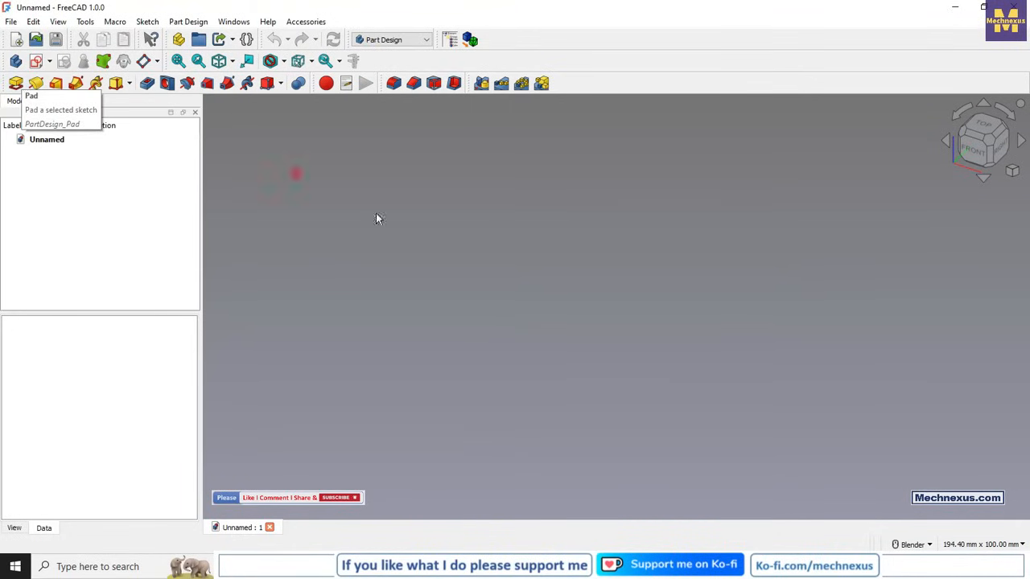
Examine the Pad tool illustration in Snipping Tool, comparing sketch (A) with solid (B), and return to the empty FreeCAD document.
{"action": "left_click", "coordinate": [724, 567]}
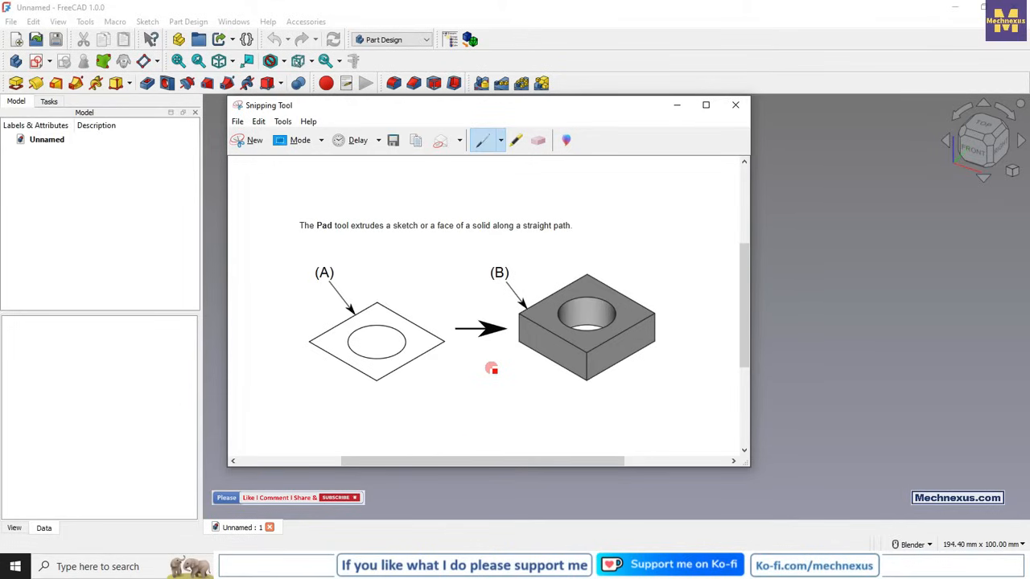
{"action": "left_click", "coordinate": [677, 105]}
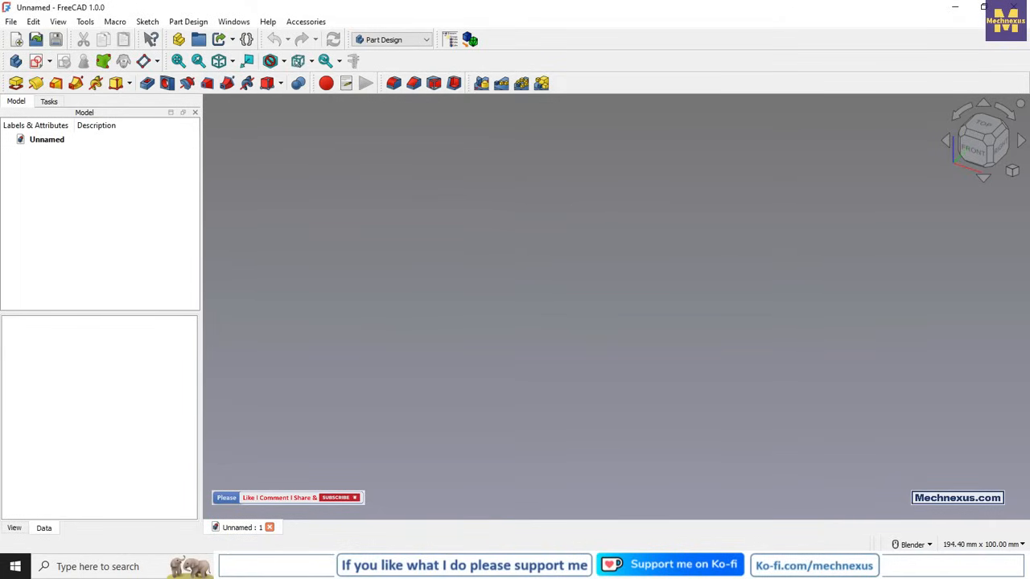
{"action": "left_click", "coordinate": [775, 567]}
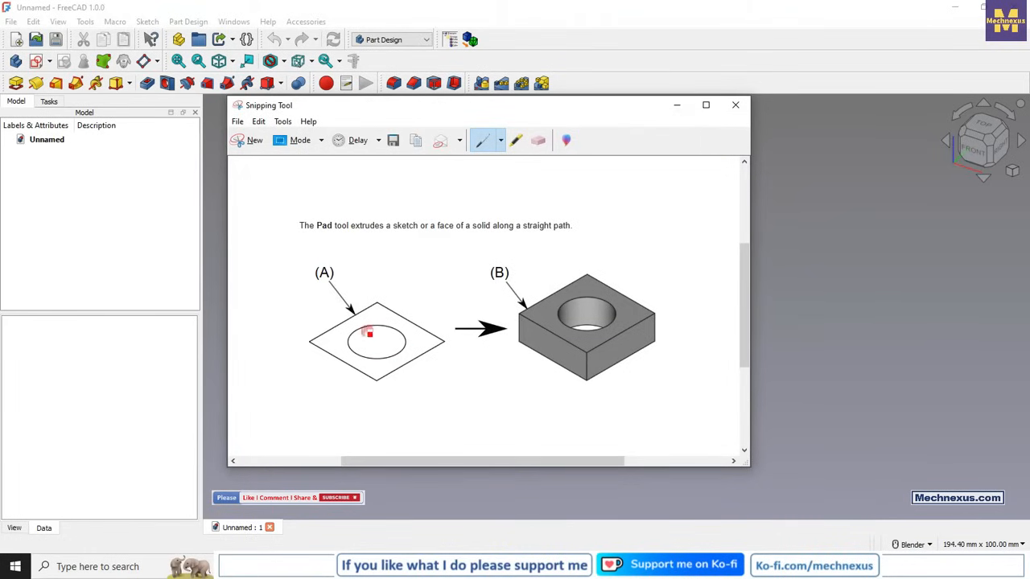
{"action": "left_click", "coordinate": [677, 105]}
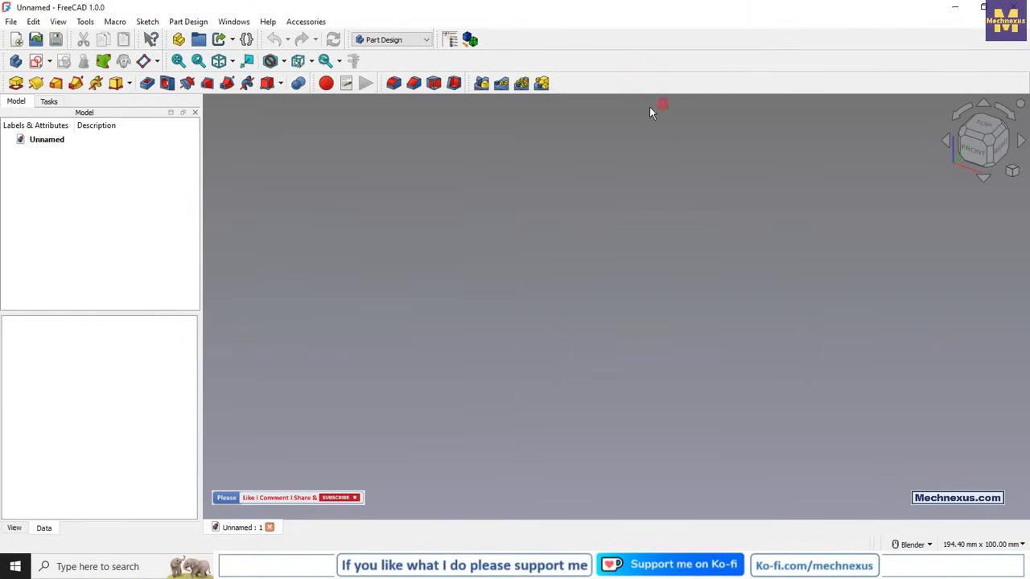
Create a new body with its origin shown and start a sketch on the XY plane.
{"action": "left_click", "coordinate": [14, 63]}
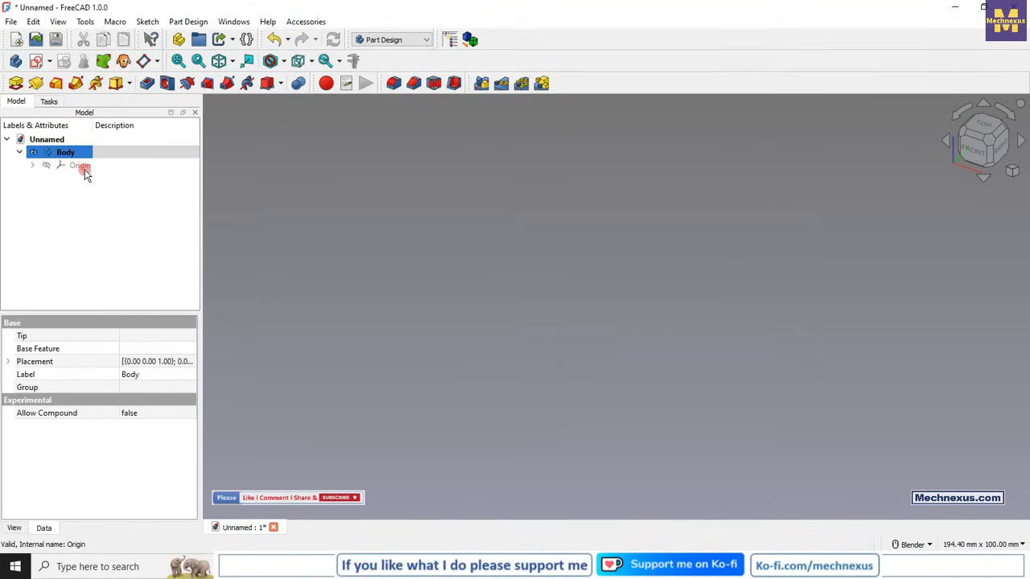
{"action": "key", "text": "space"}
{"action": "left_click", "coordinate": [365, 322]}
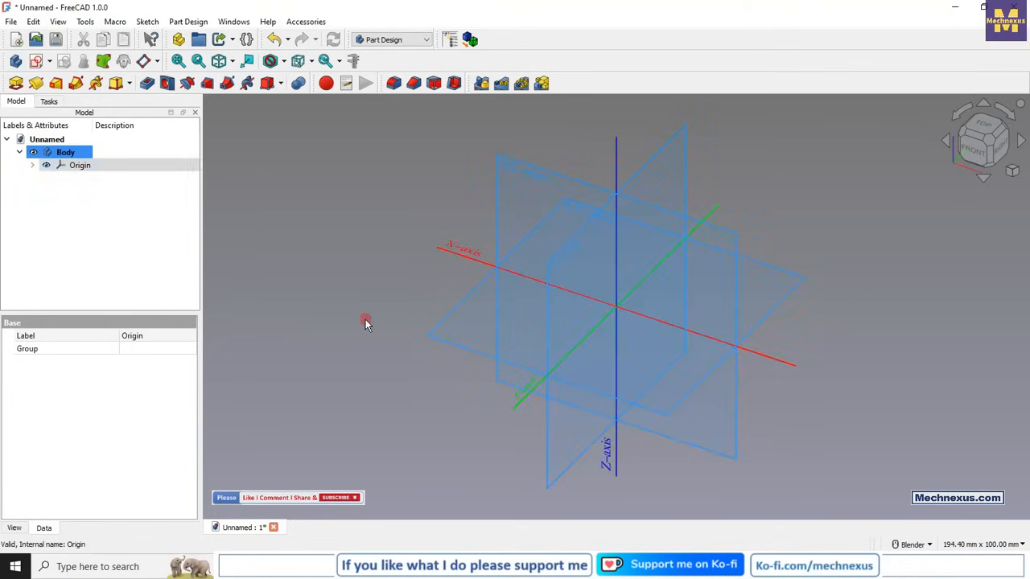
{"action": "scroll", "coordinate": [326, 337], "scroll_direction": "down", "scroll_amount": 1}
{"action": "left_click", "coordinate": [415, 342]}
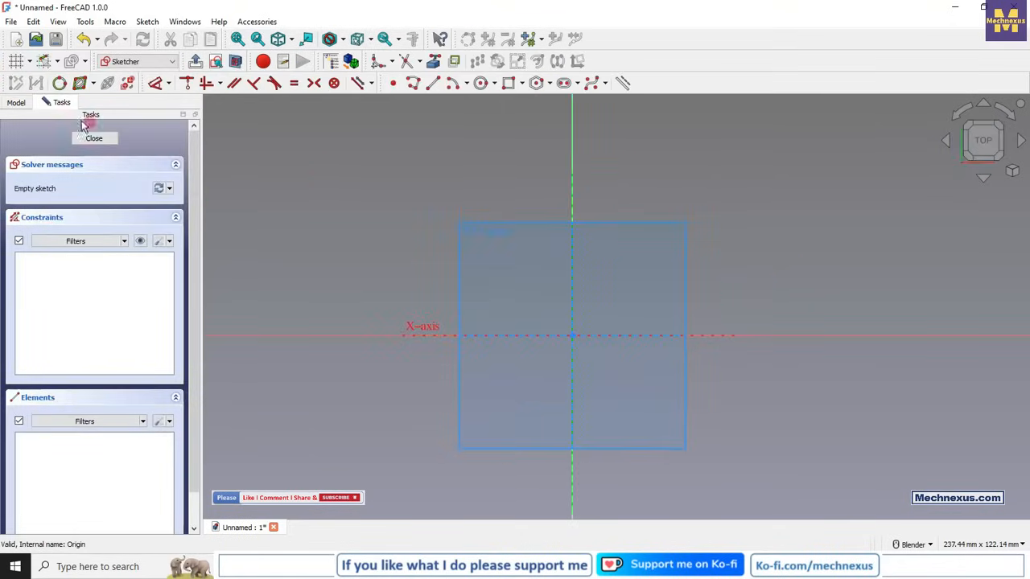
Hide the body's origin planes and axes while the sketch is open.
{"action": "left_click", "coordinate": [17, 102]}
{"action": "left_click", "coordinate": [68, 168]}
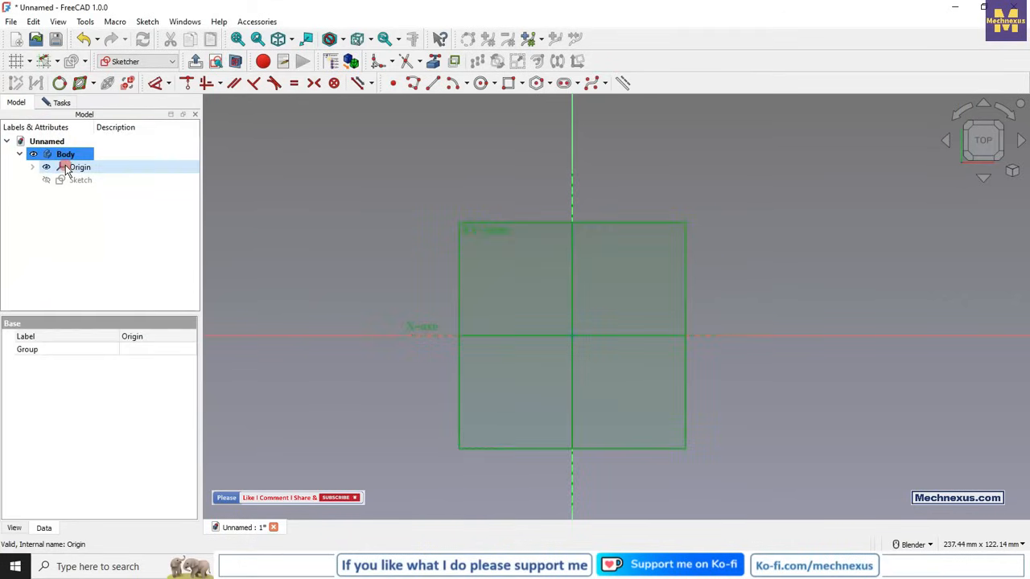
{"action": "key", "text": "space"}
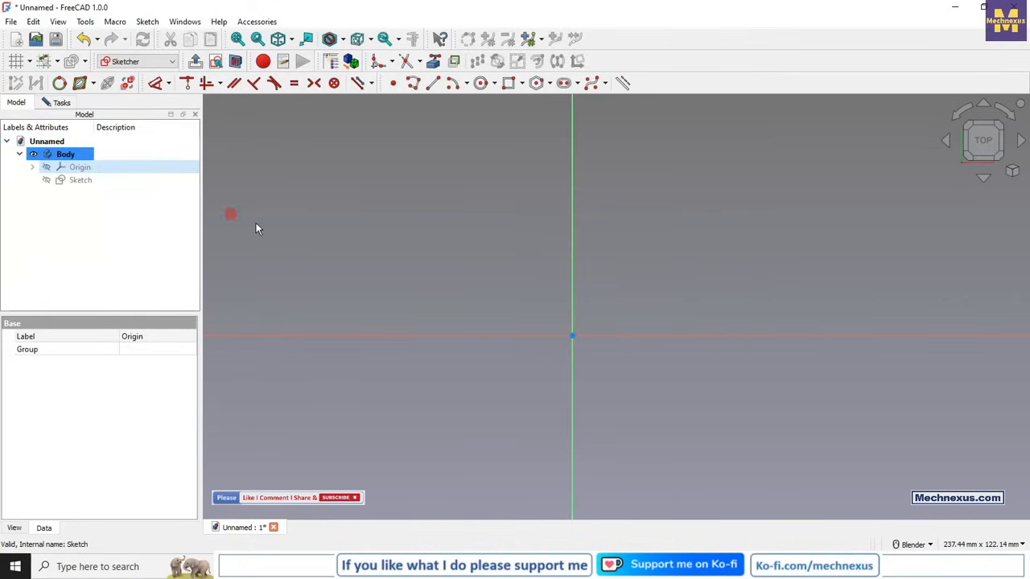
Sketch a rectangle about 66 mm wide and 59 mm high enclosing the sketch origin.
{"action": "left_click", "coordinate": [507, 84]}
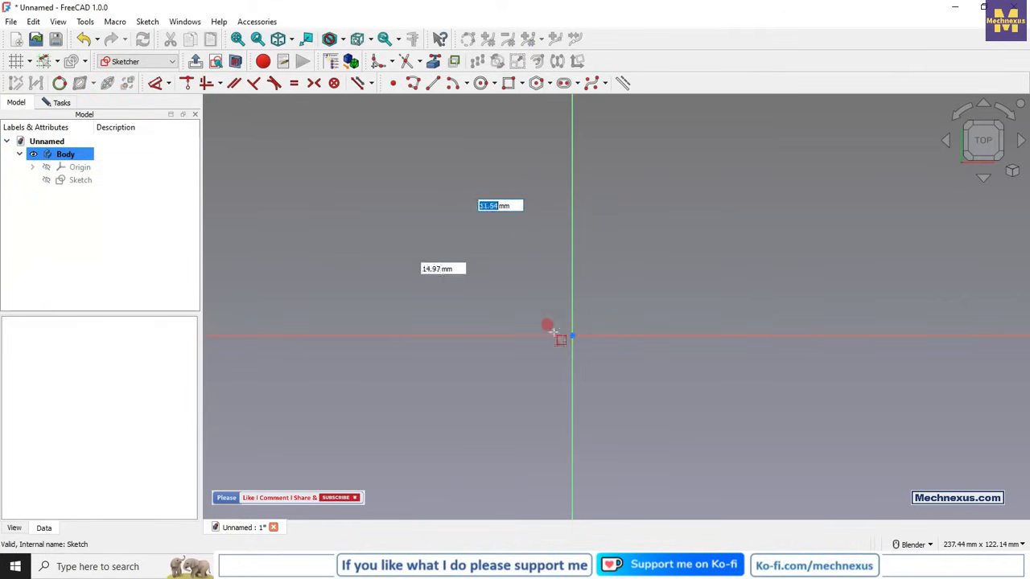
{"action": "left_click", "coordinate": [710, 448]}
{"action": "scroll", "coordinate": [360, 243], "scroll_direction": "down", "scroll_amount": 1}
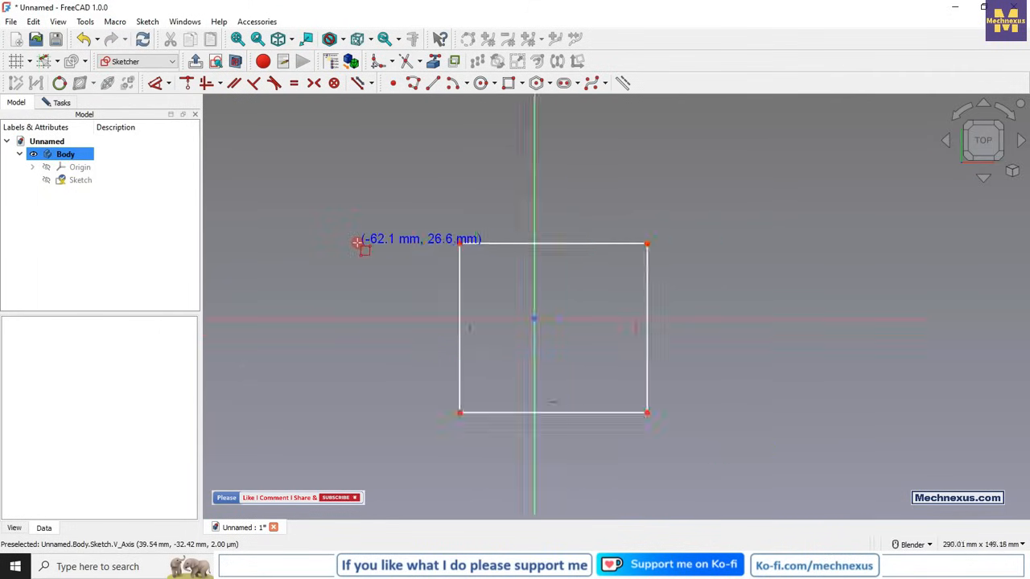
{"action": "scroll", "coordinate": [359, 244], "scroll_direction": "down", "scroll_amount": 1}
{"action": "right_click", "coordinate": [383, 335]}
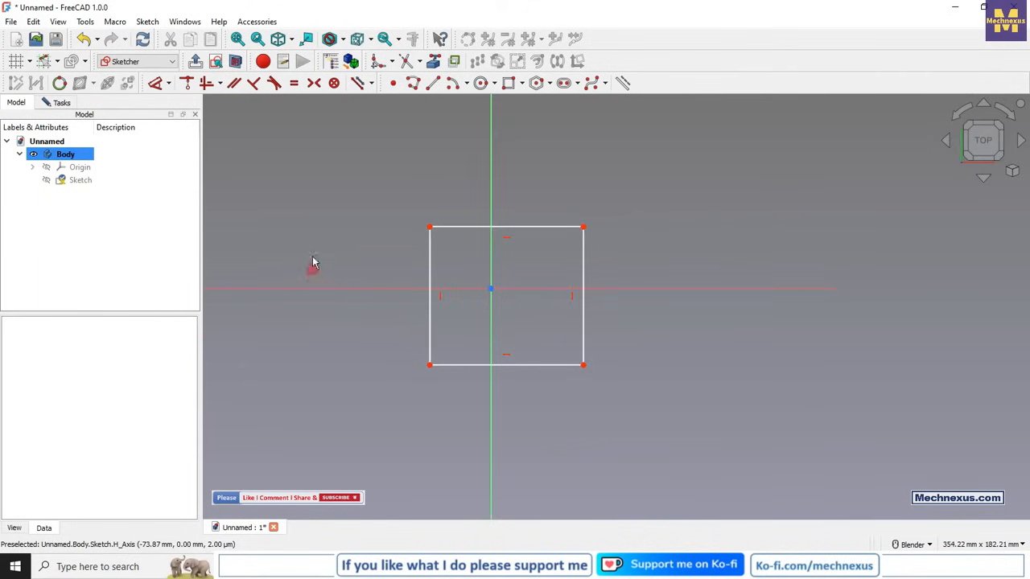
Constrain the rectangle's lower-left and upper-right corners symmetrically about the sketch origin.
{"action": "left_click", "coordinate": [314, 83]}
{"action": "left_click", "coordinate": [431, 365]}
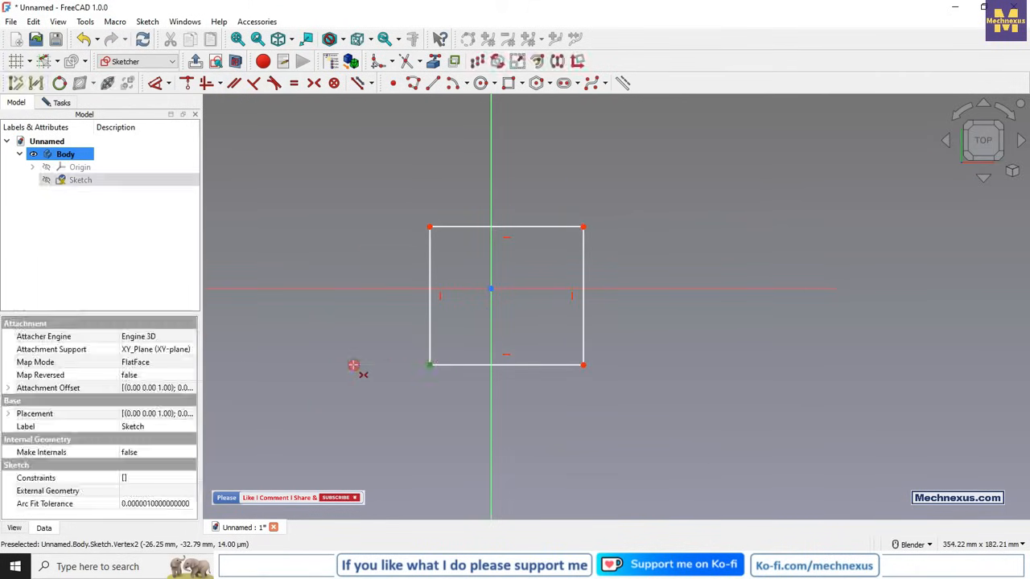
{"action": "left_click", "coordinate": [583, 228]}
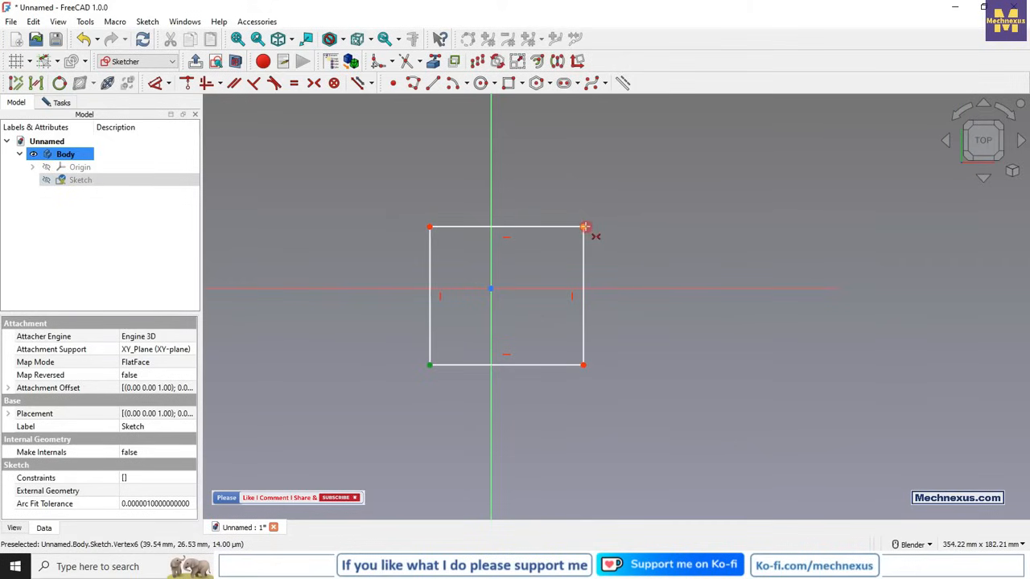
{"action": "left_click", "coordinate": [492, 289]}
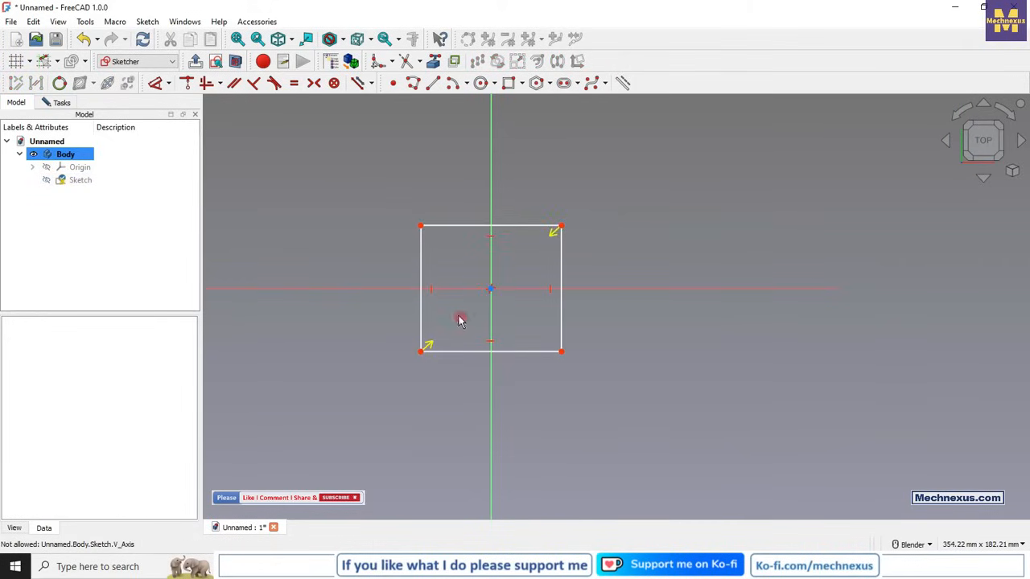
Dimension the rectangle with a width of 100 mm and a height of 100 mm.
{"action": "left_click", "coordinate": [158, 82]}
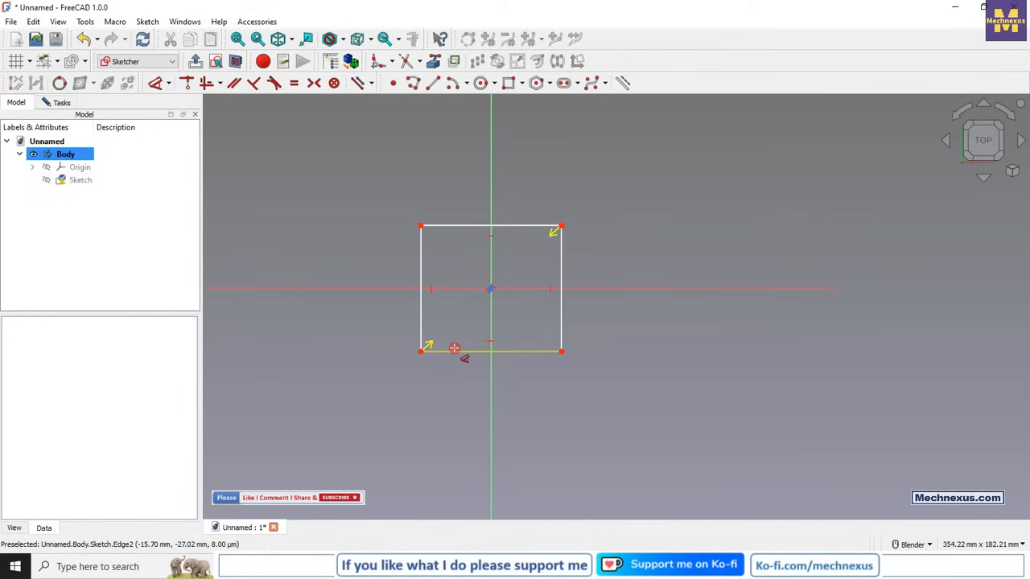
{"action": "left_click", "coordinate": [455, 352]}
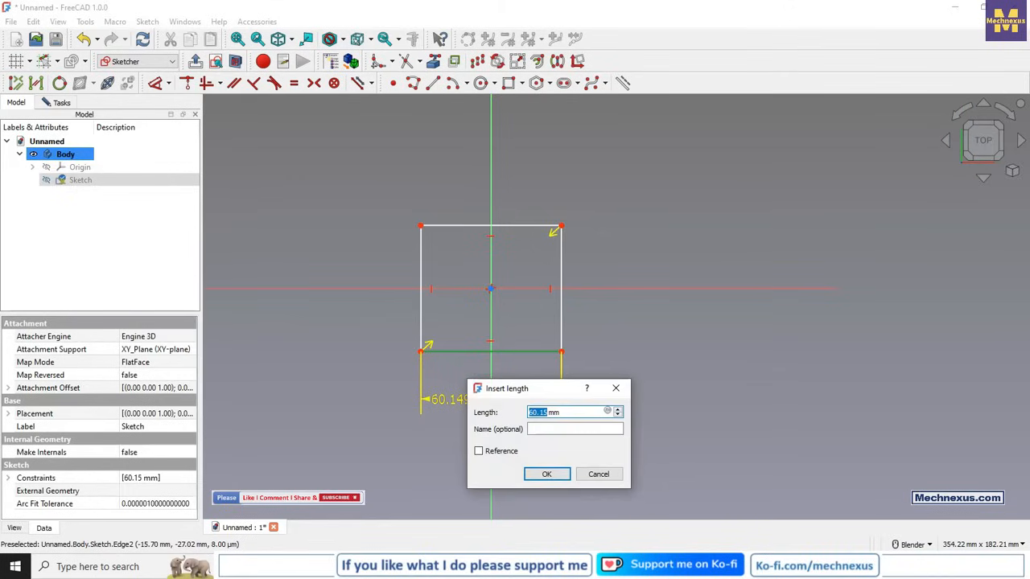
{"action": "key", "text": "Return"}
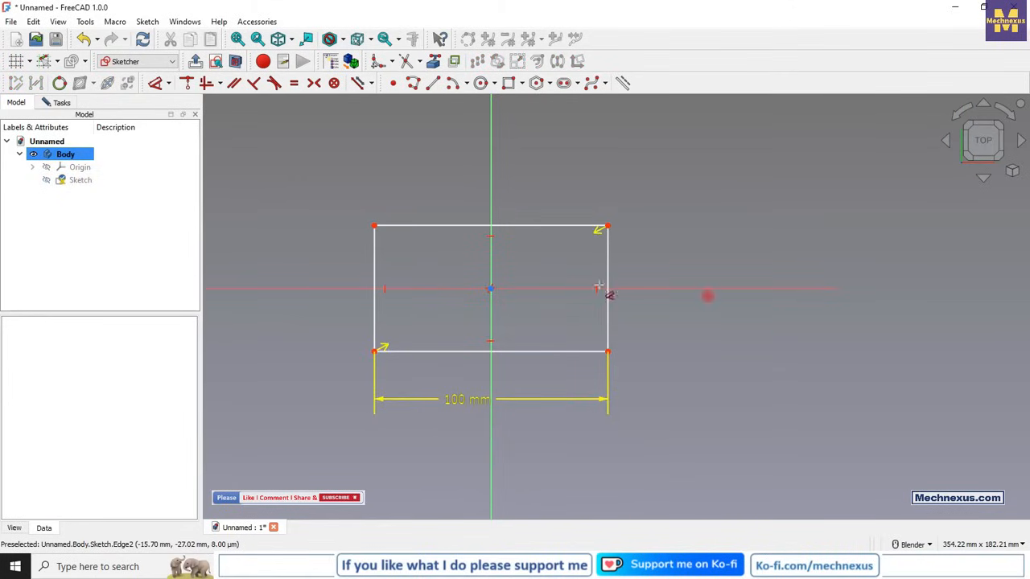
{"action": "left_click", "coordinate": [375, 322]}
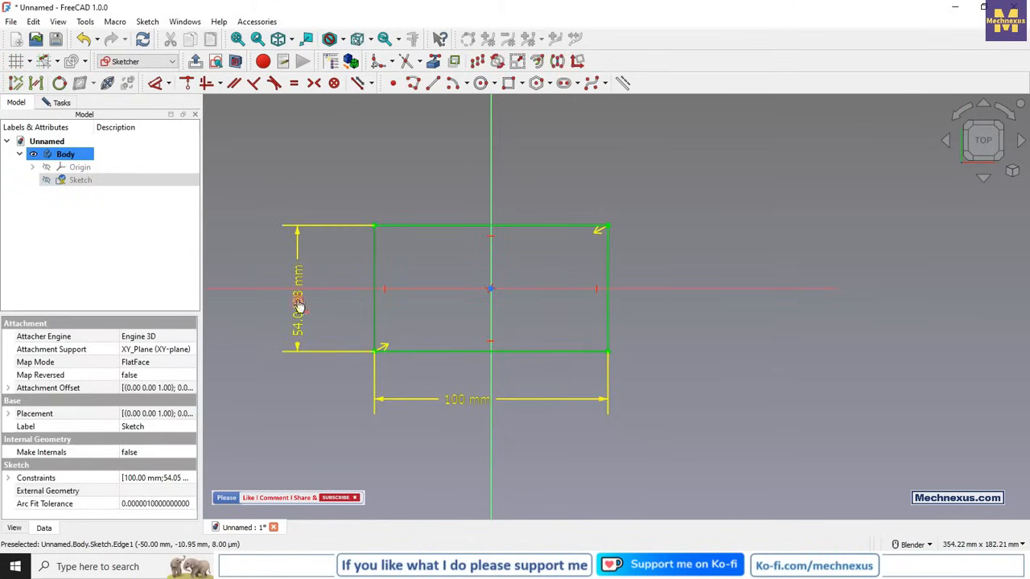
{"action": "left_click", "coordinate": [298, 305]}
{"action": "type", "text": "100"}
{"action": "key", "text": "Return"}
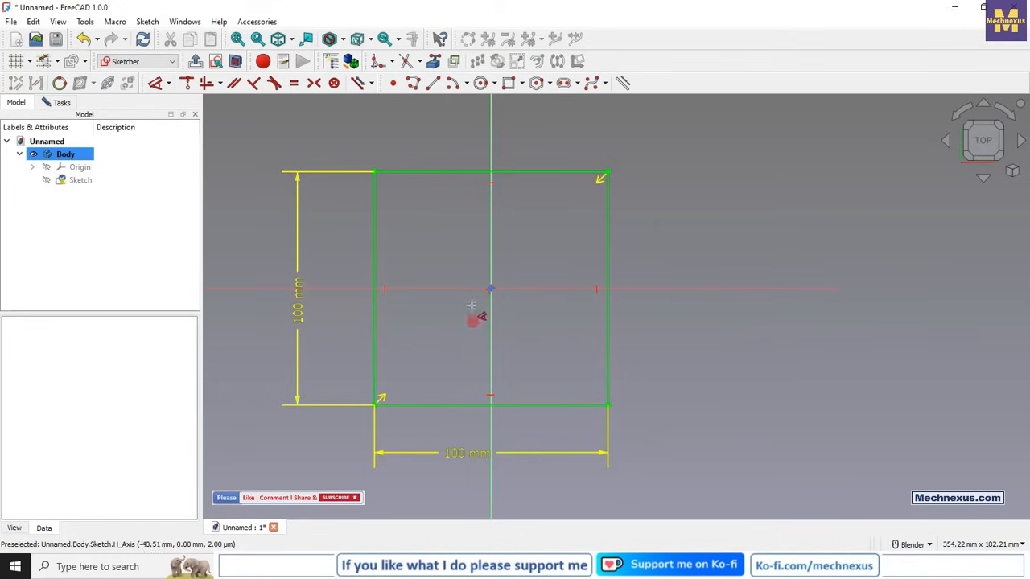
Sketch a circle about 38 mm in diameter centred on the sketch origin.
{"action": "scroll", "coordinate": [428, 283], "scroll_direction": "down", "scroll_amount": 1}
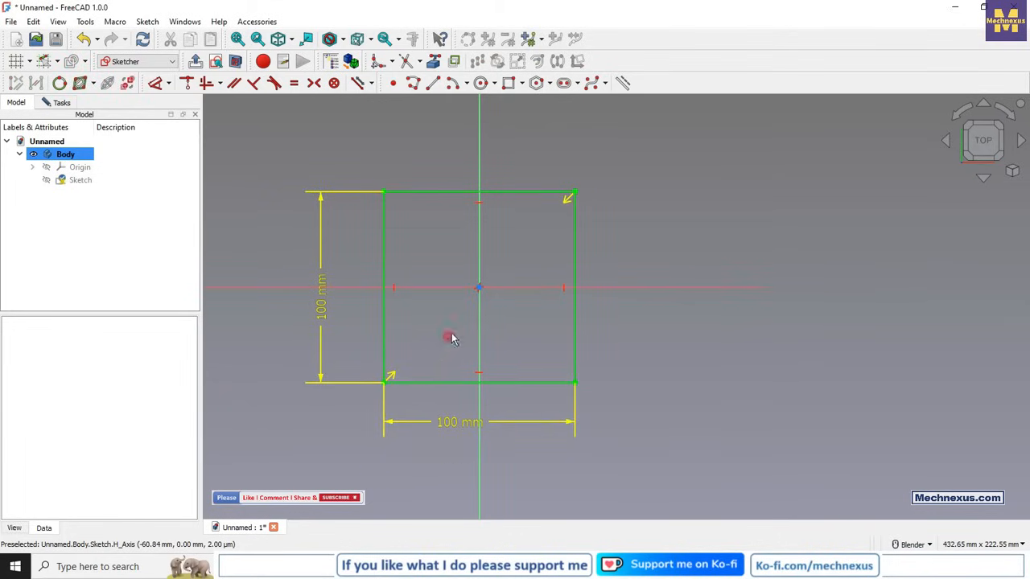
{"action": "left_click", "coordinate": [479, 84]}
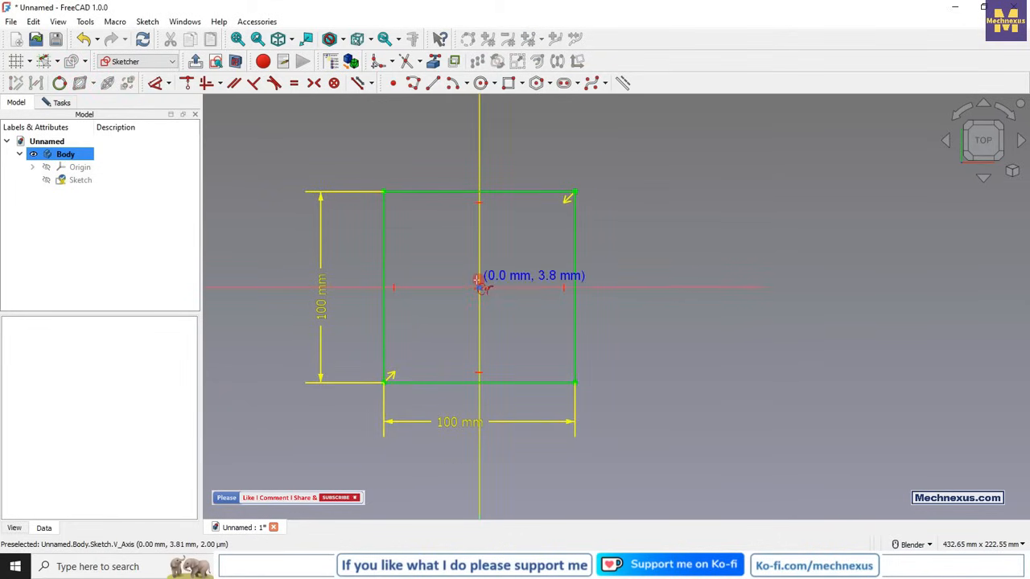
{"action": "left_click", "coordinate": [479, 287]}
{"action": "left_click", "coordinate": [499, 318]}
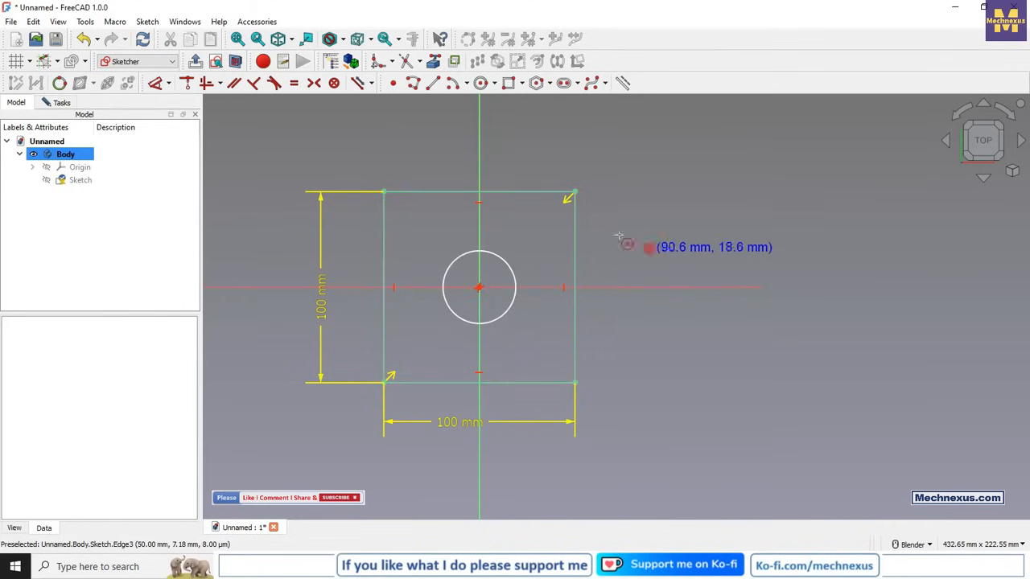
Constrain the circle's diameter to 50 mm.
{"action": "left_click", "coordinate": [156, 82]}
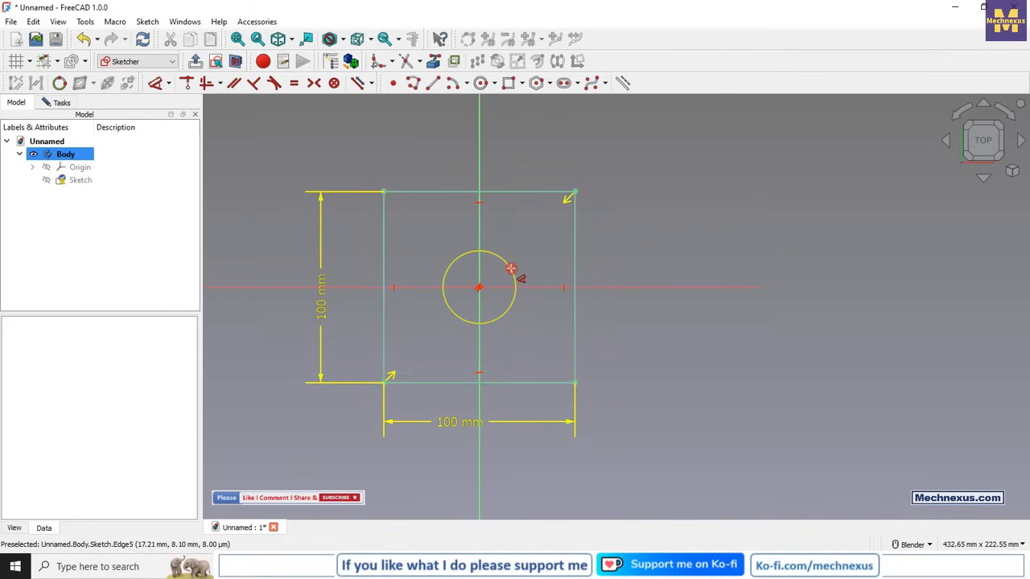
{"action": "left_click", "coordinate": [516, 274]}
{"action": "type", "text": "5"}
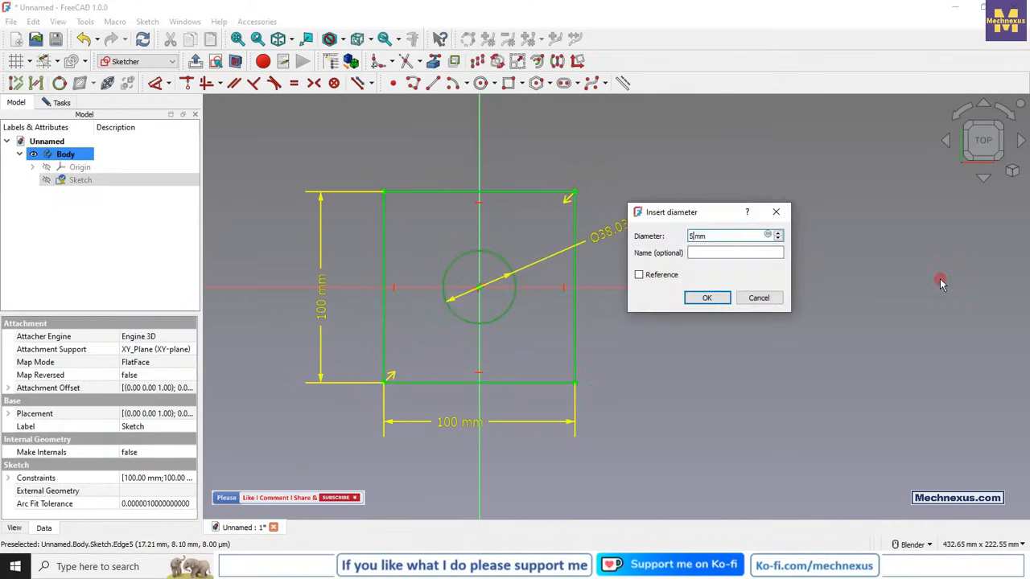
{"action": "type", "text": "0"}
{"action": "key", "text": "Return"}
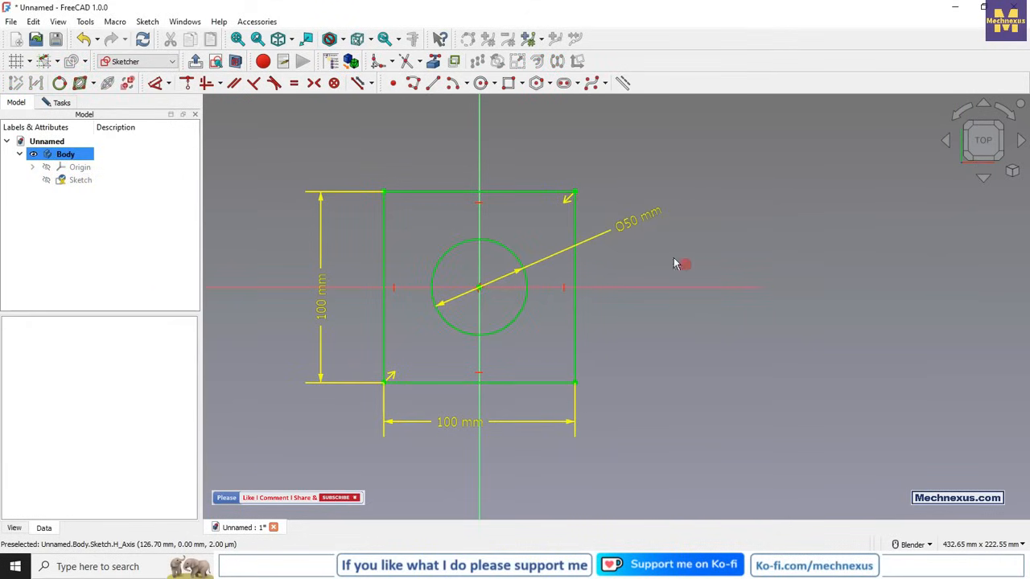
Move the diameter dimension text above the square and close the sketch.
{"action": "left_click_drag", "start_coordinate": [619, 223], "coordinate": [537, 149]}
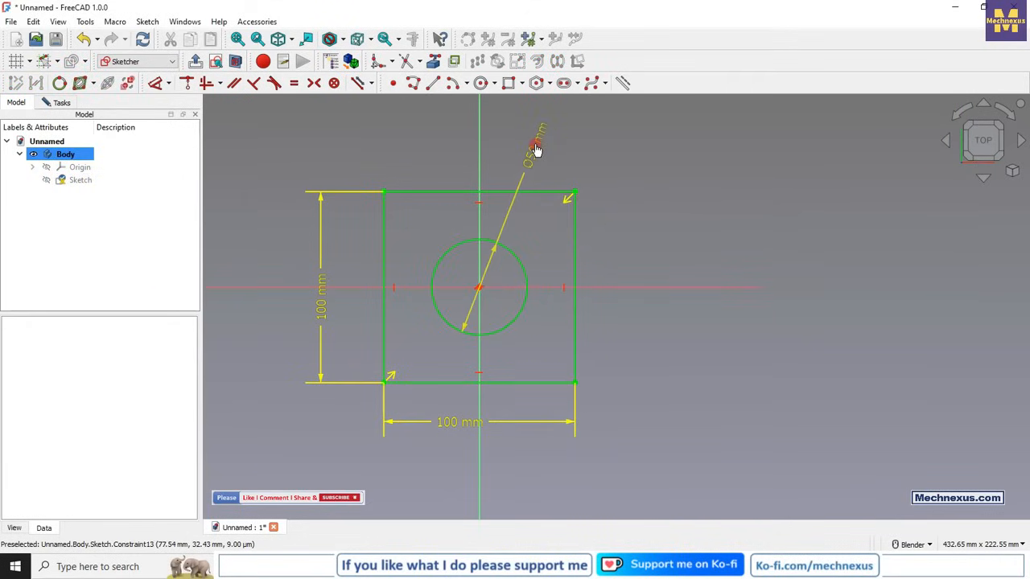
{"action": "left_click", "coordinate": [55, 103]}
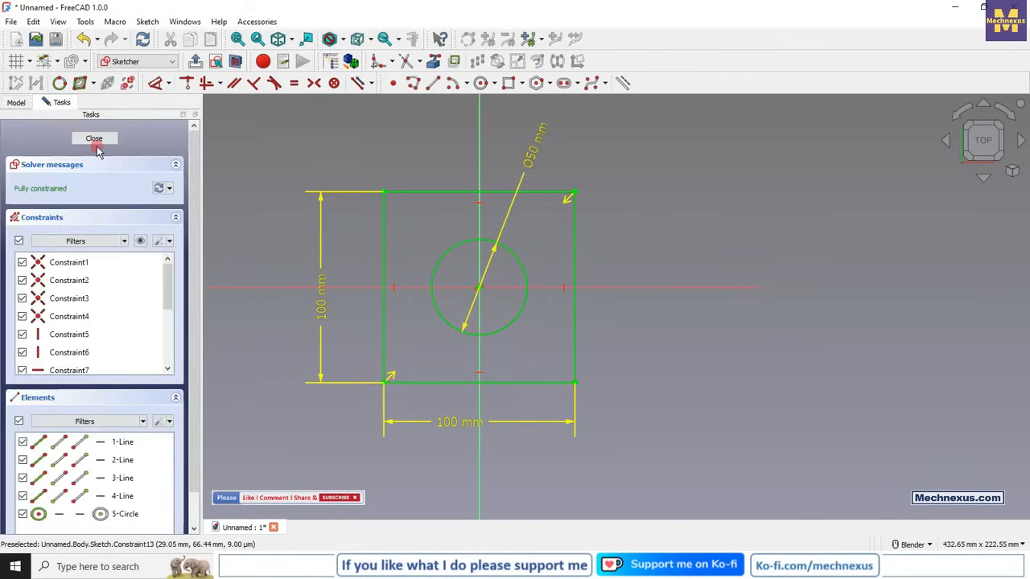
{"action": "left_click", "coordinate": [95, 144]}
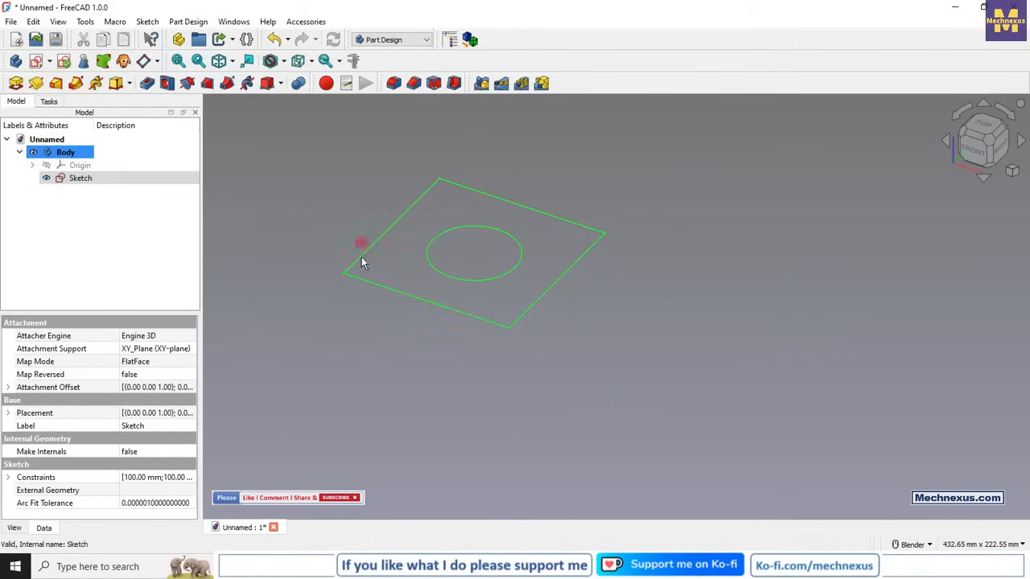
{"action": "left_click", "coordinate": [343, 224]}
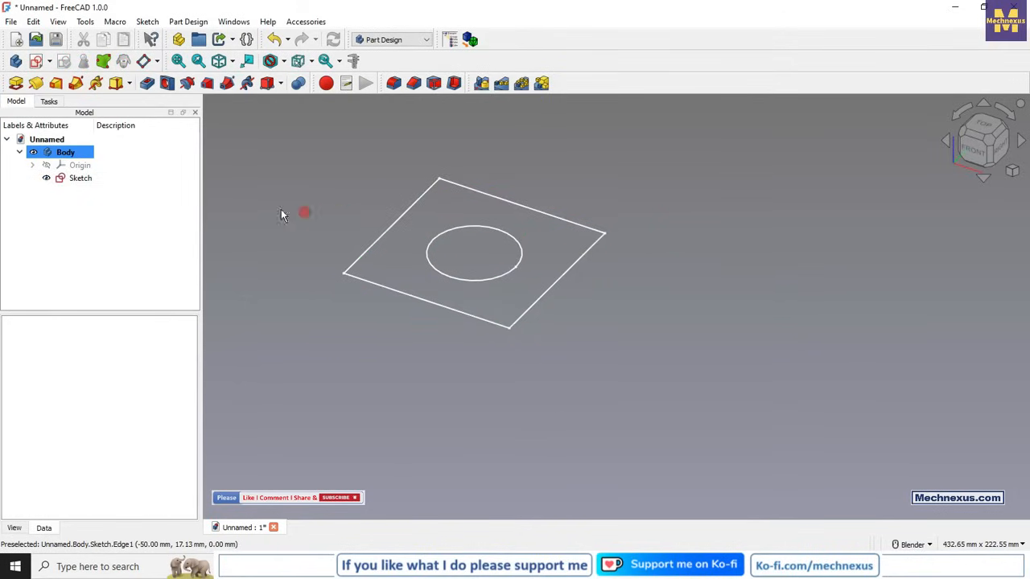
Reopen the sketch and reposition the circle's diameter dimension above the square's upper-left part.
{"action": "double_click", "coordinate": [81, 179]}
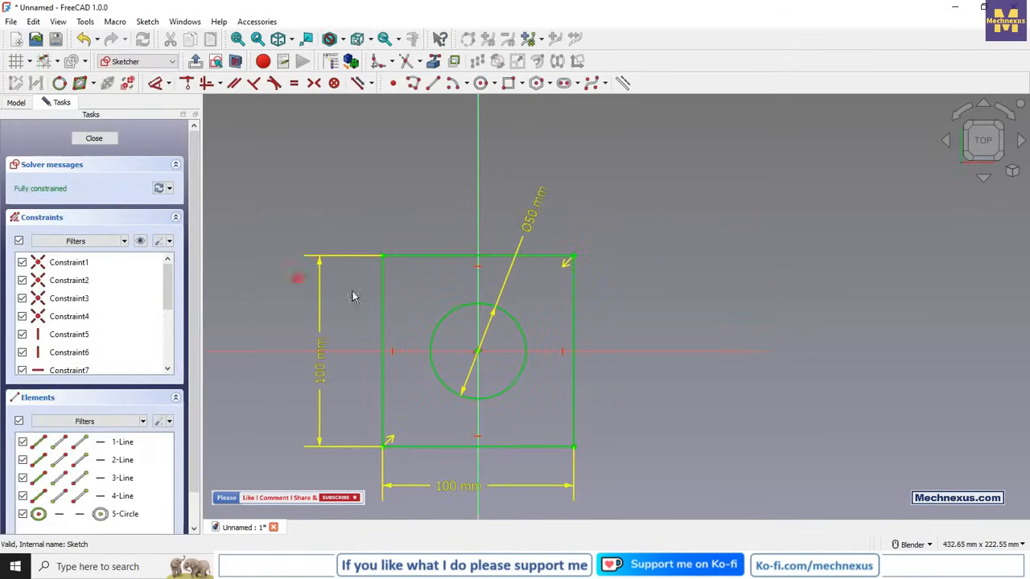
{"action": "left_click_drag", "start_coordinate": [537, 218], "coordinate": [531, 295]}
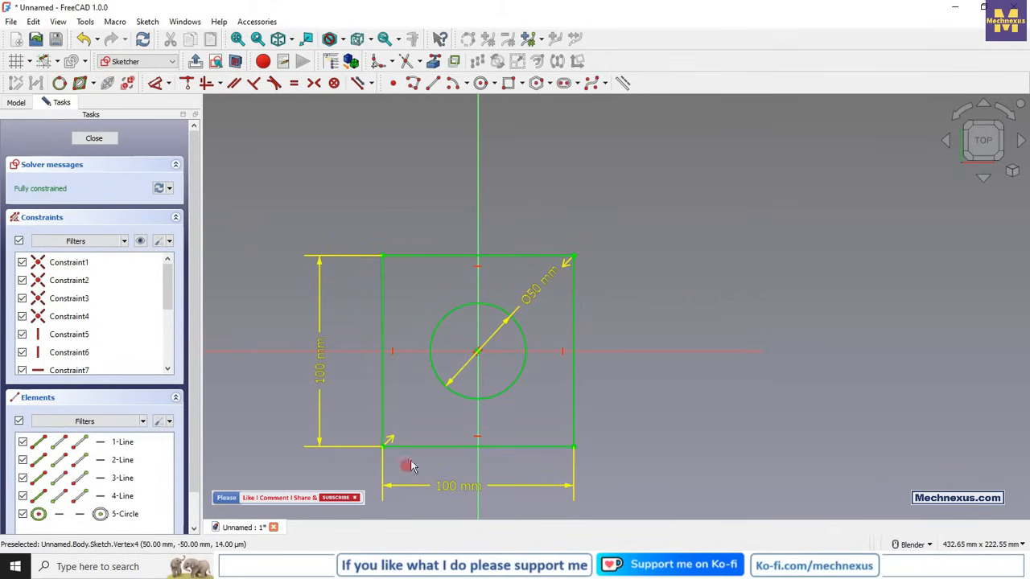
{"action": "scroll", "coordinate": [515, 166], "scroll_direction": "down", "scroll_amount": 2}
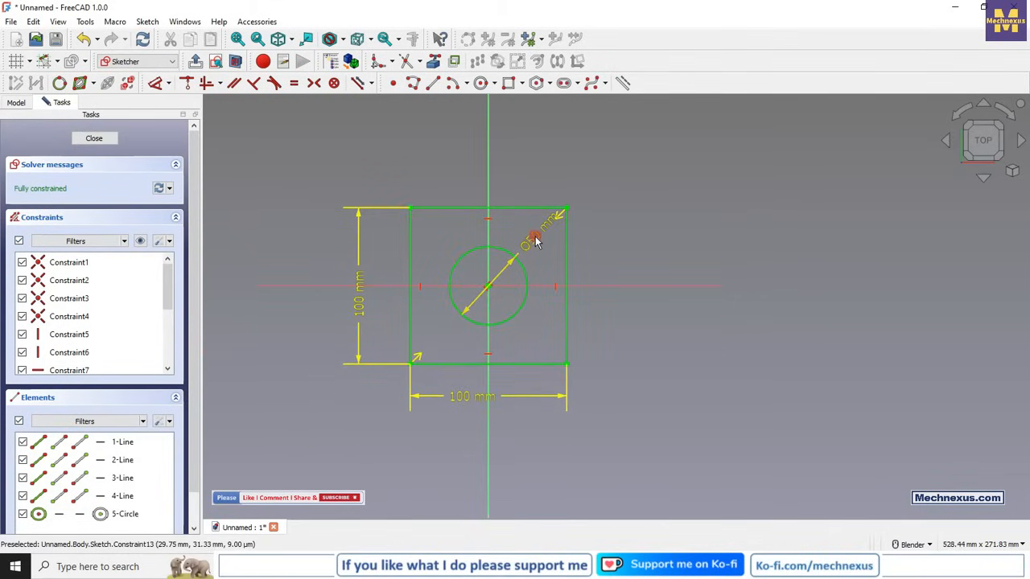
{"action": "left_click_drag", "start_coordinate": [535, 242], "coordinate": [444, 179]}
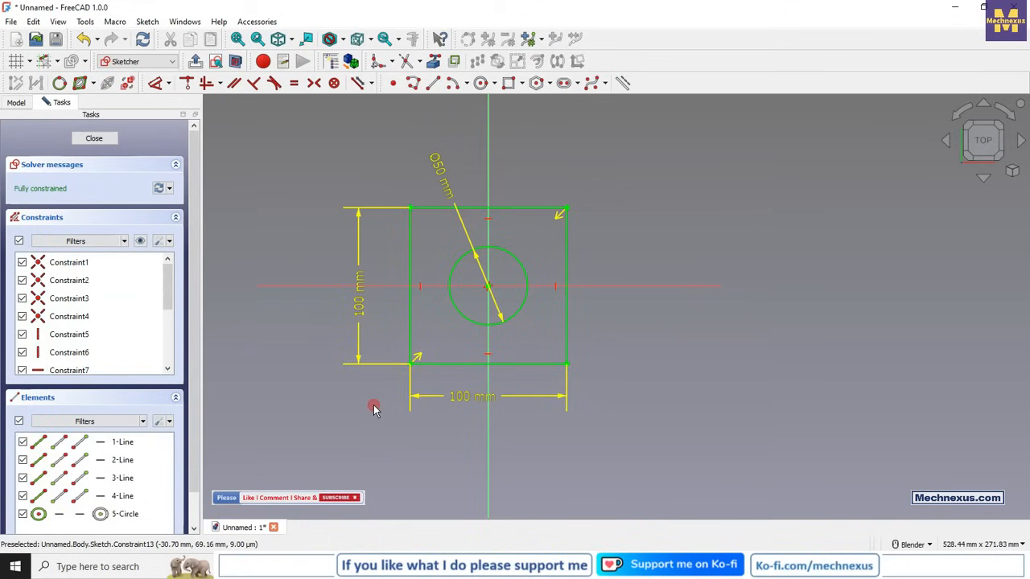
Review the Sketcher appearance colours in the preferences, including the fully constrained sketch colour, and leave them without changes.
{"action": "left_click", "coordinate": [33, 22]}
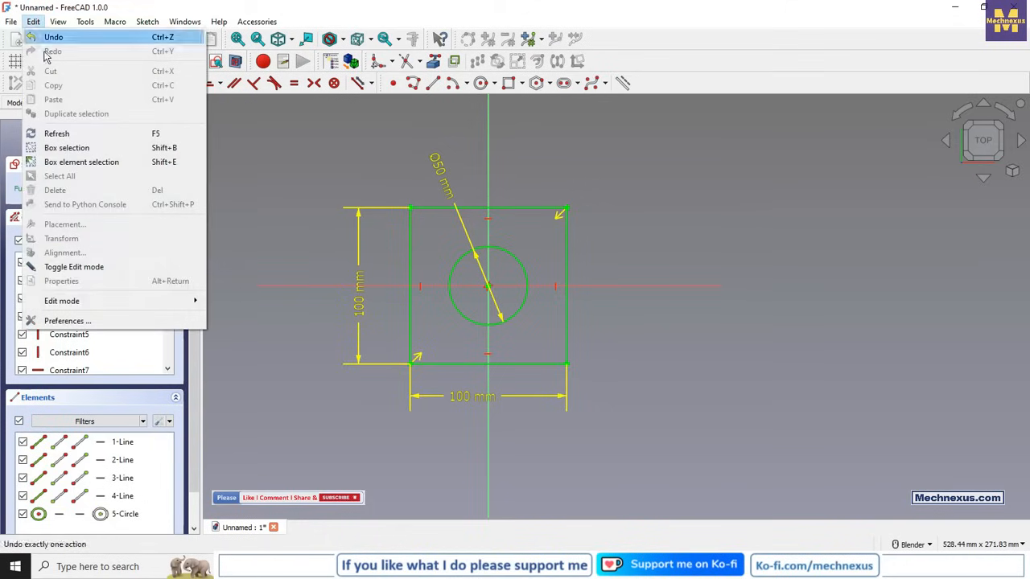
{"action": "left_click", "coordinate": [68, 320]}
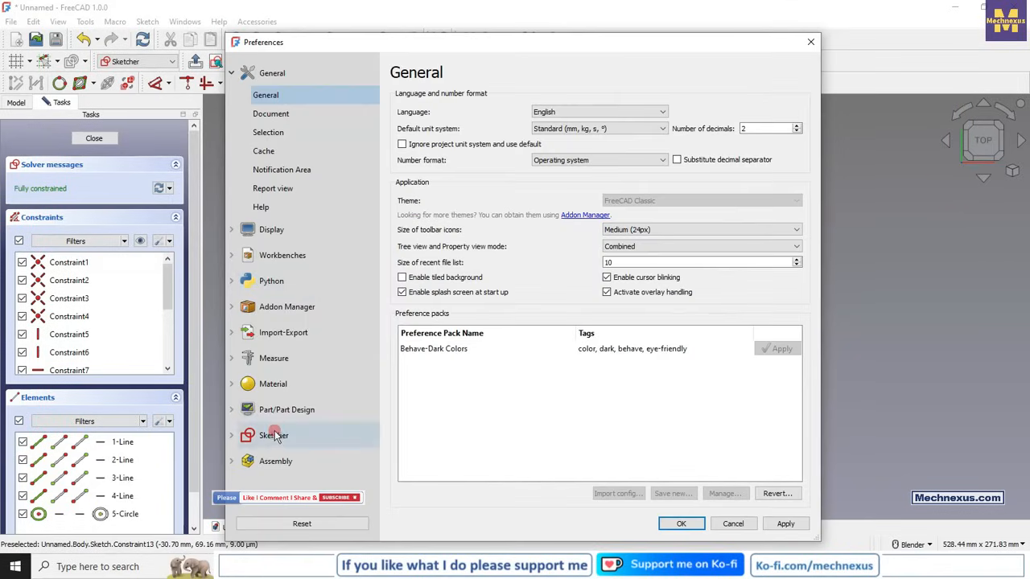
{"action": "left_click", "coordinate": [273, 435]}
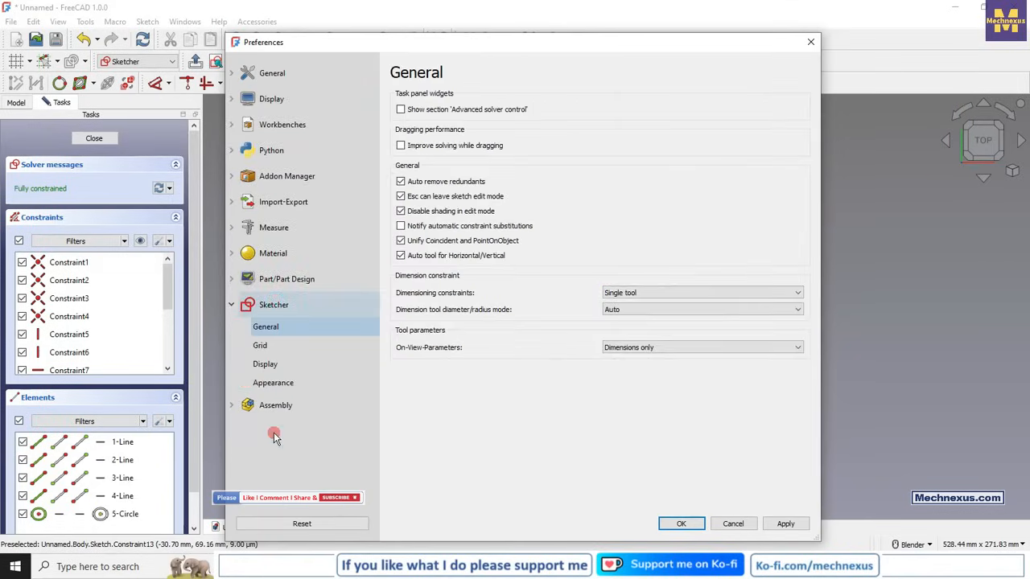
{"action": "left_click", "coordinate": [274, 386]}
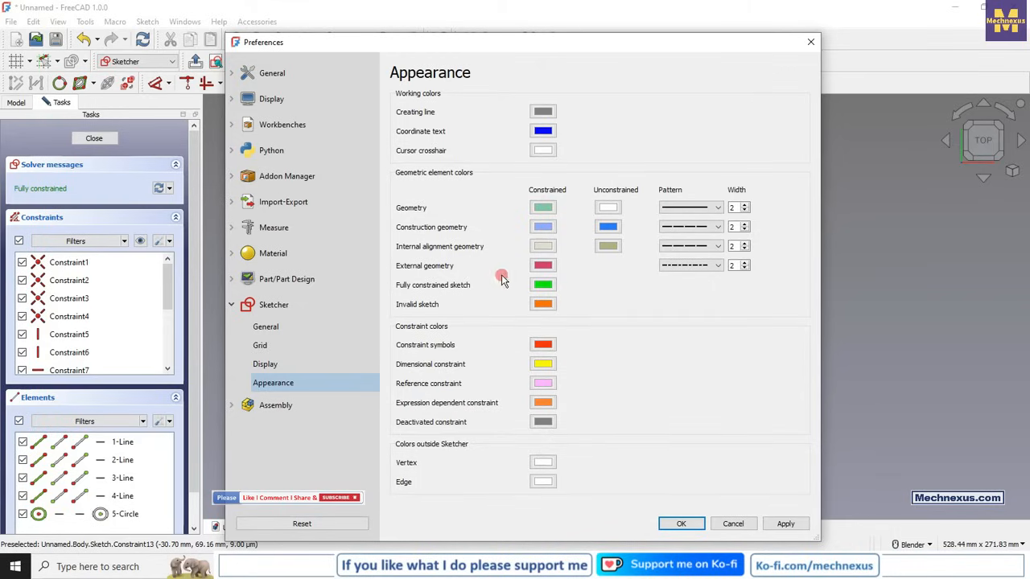
{"action": "left_click", "coordinate": [733, 524]}
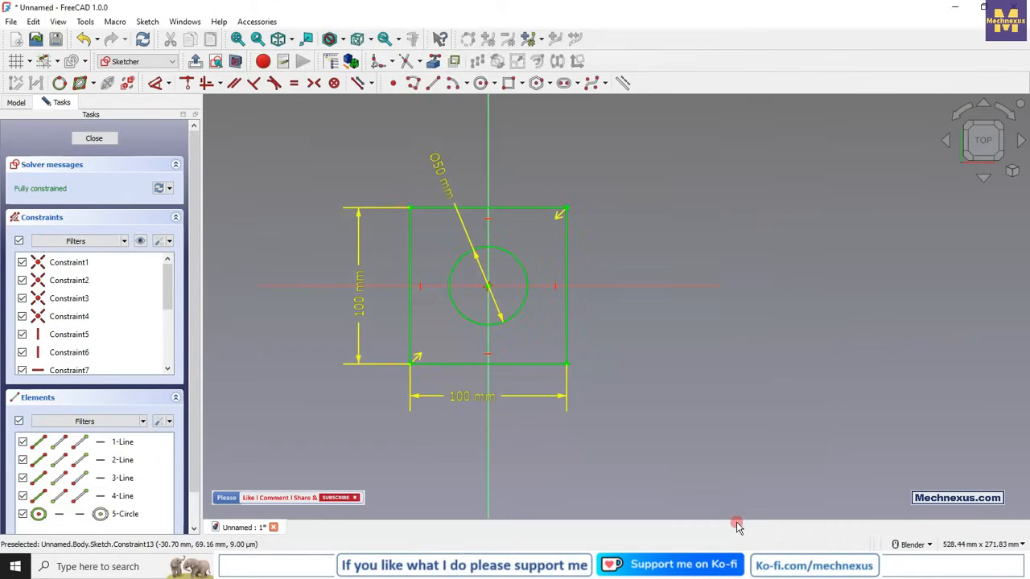
Close the sketch and view the Sketcher validation options for it.
{"action": "left_click", "coordinate": [91, 140]}
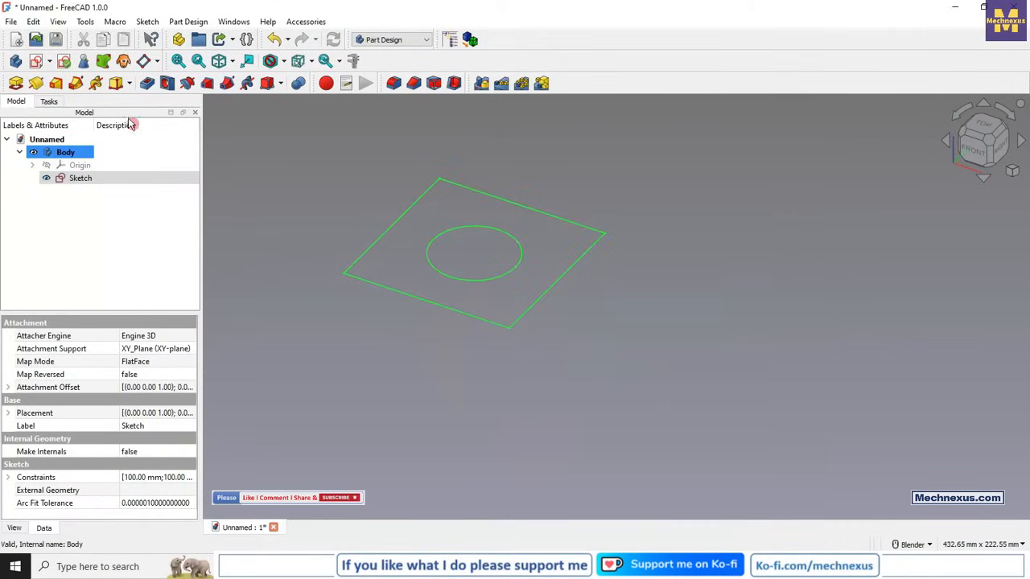
{"action": "left_click", "coordinate": [64, 63]}
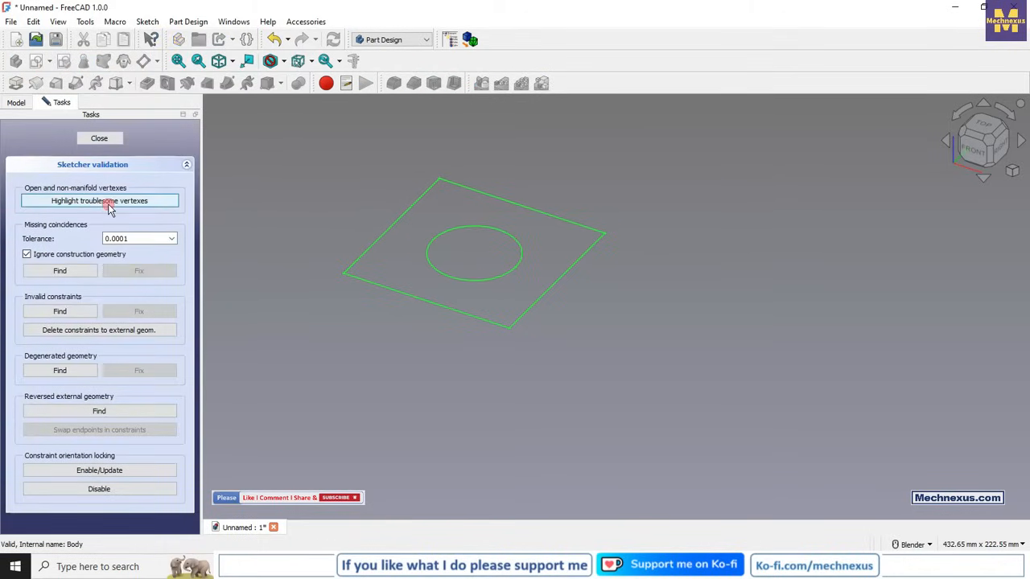
{"action": "scroll", "coordinate": [434, 228], "scroll_direction": "up", "scroll_amount": 2}
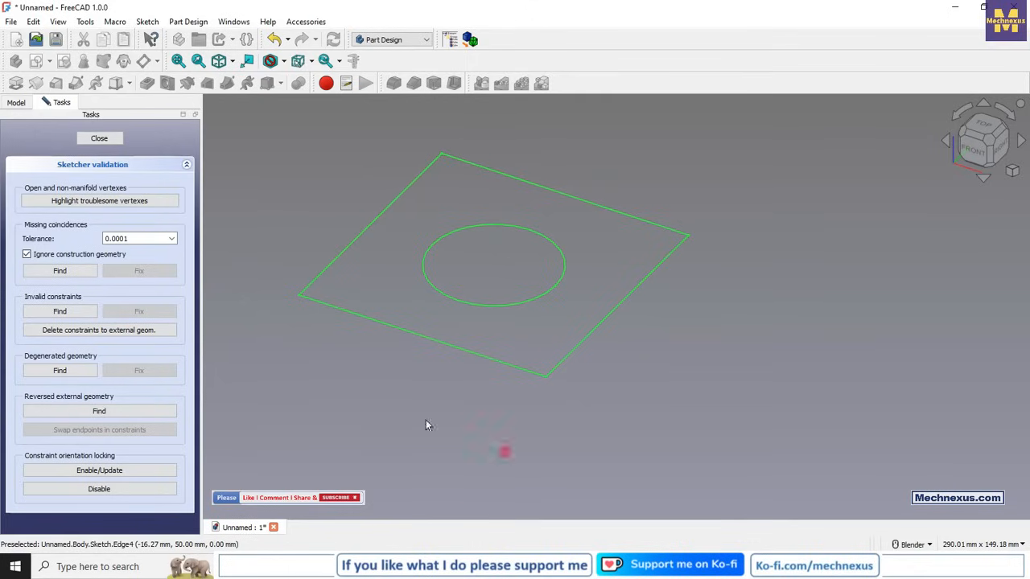
{"action": "left_click", "coordinate": [101, 139]}
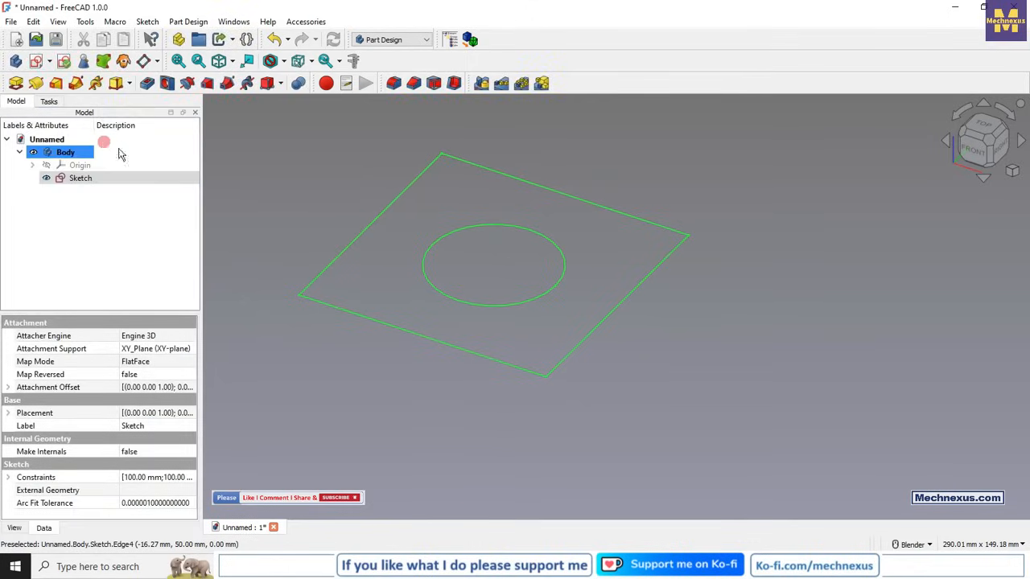
{"action": "left_click", "coordinate": [375, 392]}
{"action": "scroll", "coordinate": [444, 412], "scroll_direction": "down", "scroll_amount": 1}
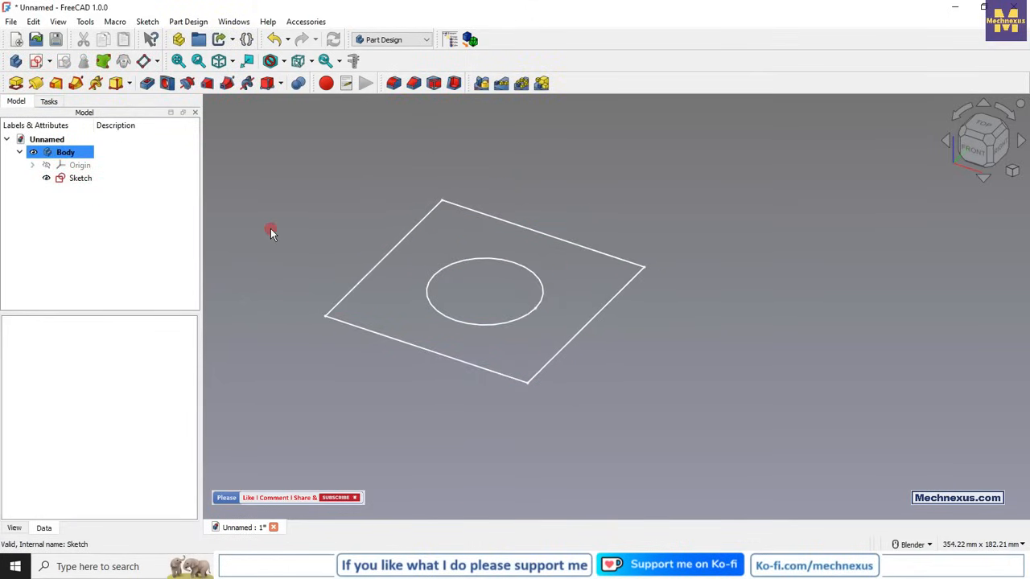
Pad the sketch by 10 mm along the sketch normal.
{"action": "left_click", "coordinate": [81, 178]}
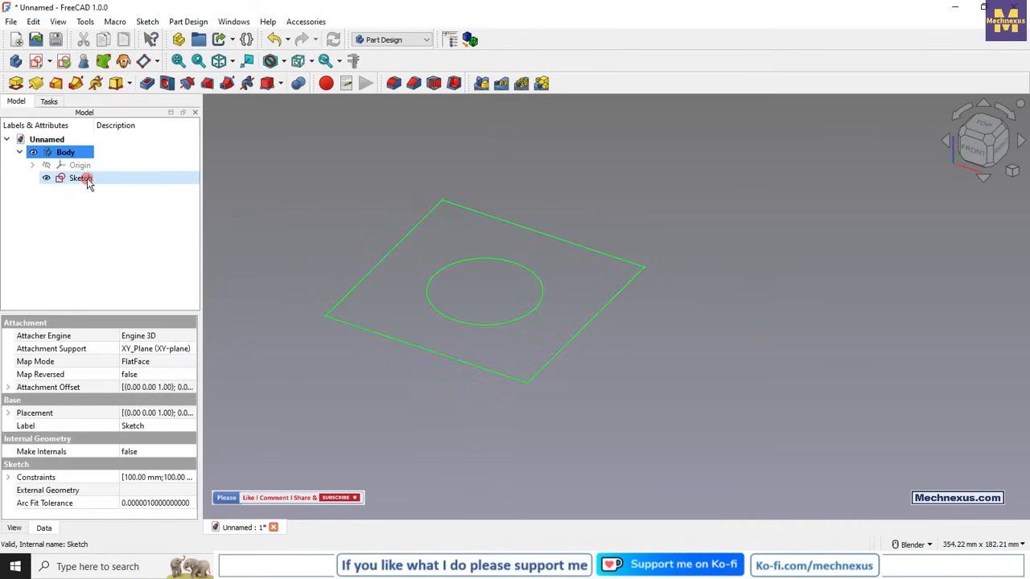
{"action": "left_click", "coordinate": [16, 83]}
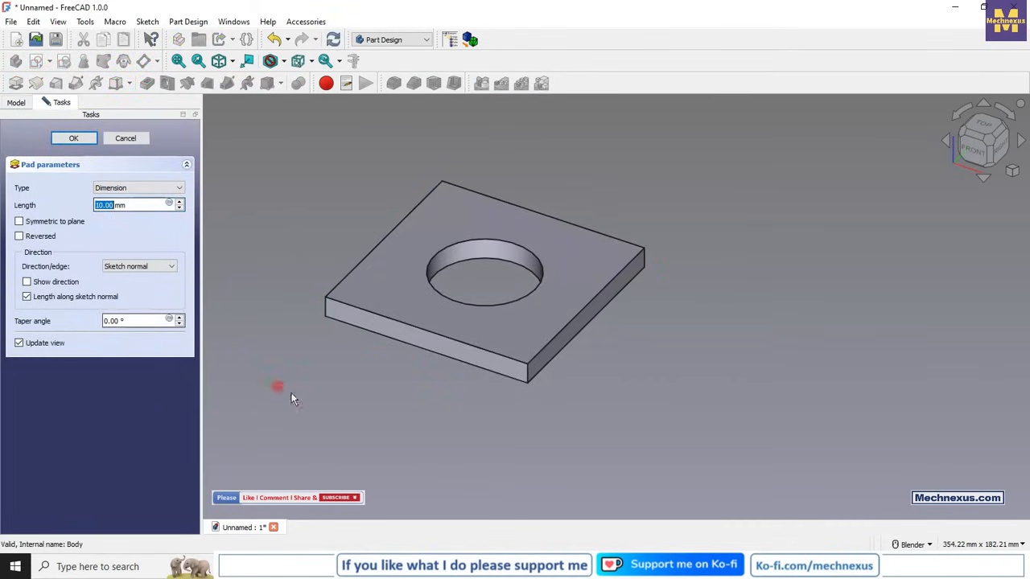
{"action": "scroll", "coordinate": [317, 392], "scroll_direction": "up", "scroll_amount": 1}
{"action": "scroll", "coordinate": [407, 430], "scroll_direction": "down", "scroll_amount": 1}
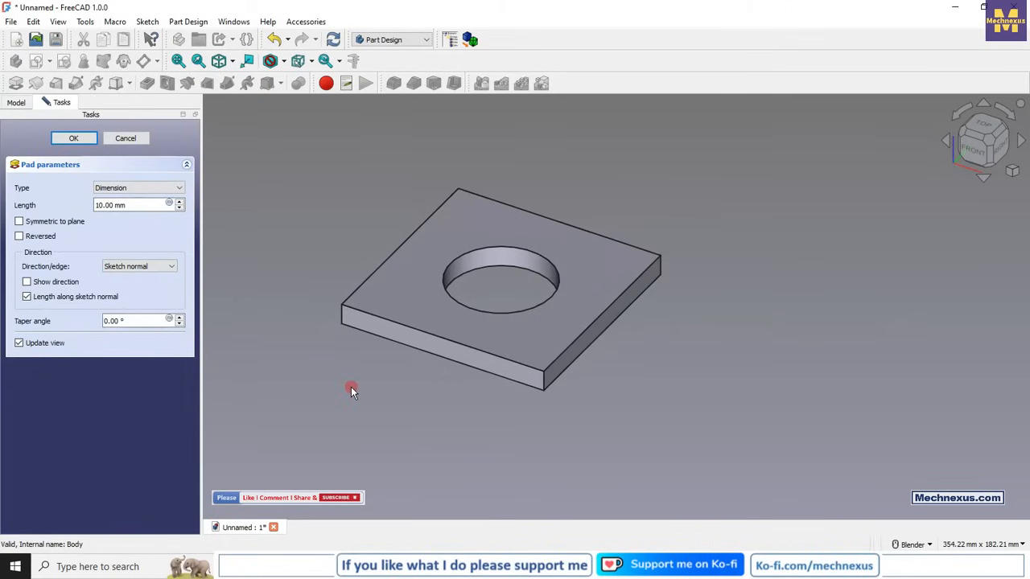
{"action": "left_click", "coordinate": [84, 139]}
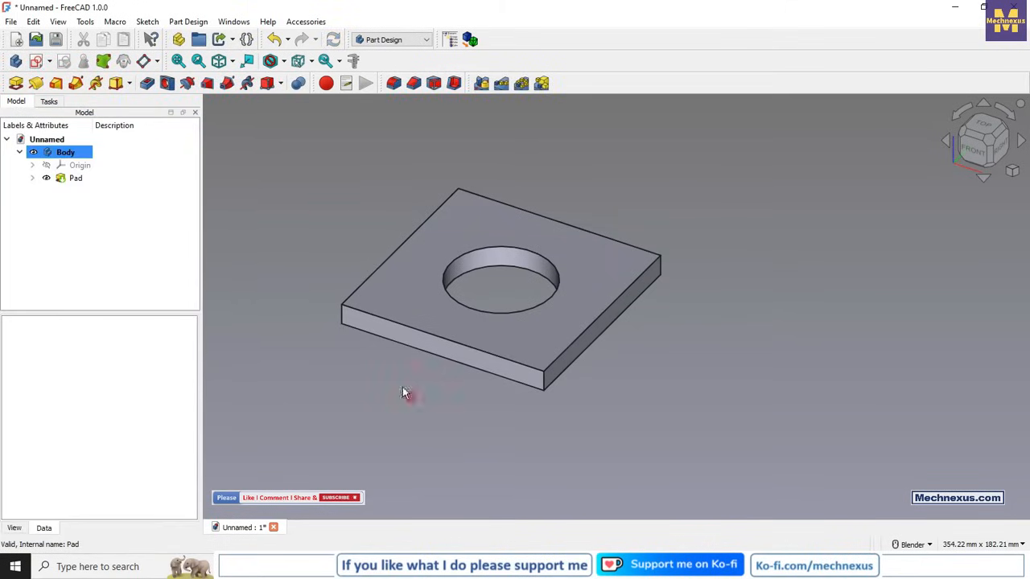
Give the body a white (#ffffff) diffuse colour through its custom appearance and close the display properties.
{"action": "left_click", "coordinate": [59, 154]}
{"action": "right_click", "coordinate": [59, 154]}
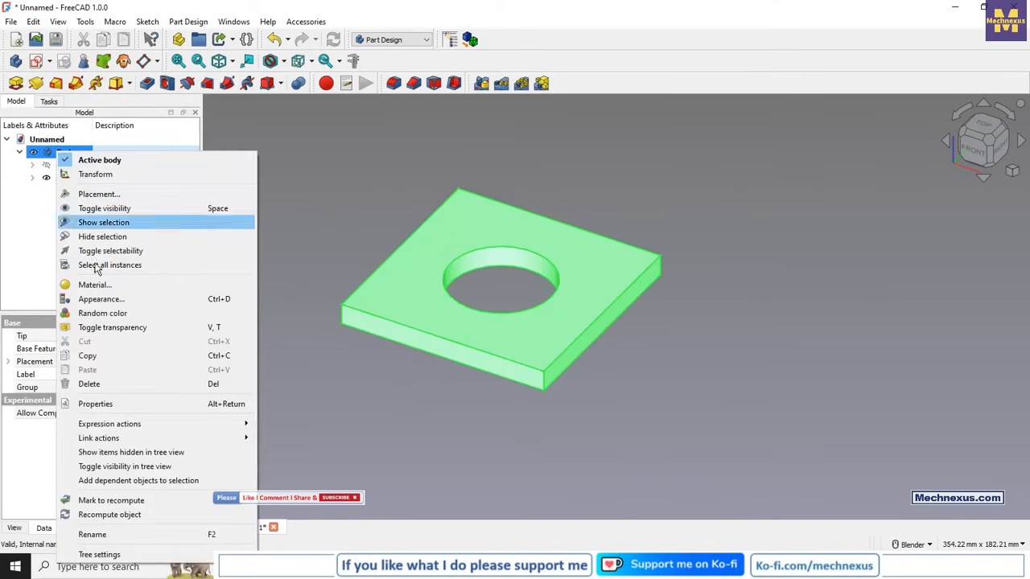
{"action": "left_click", "coordinate": [99, 300]}
{"action": "left_click", "coordinate": [208, 254]}
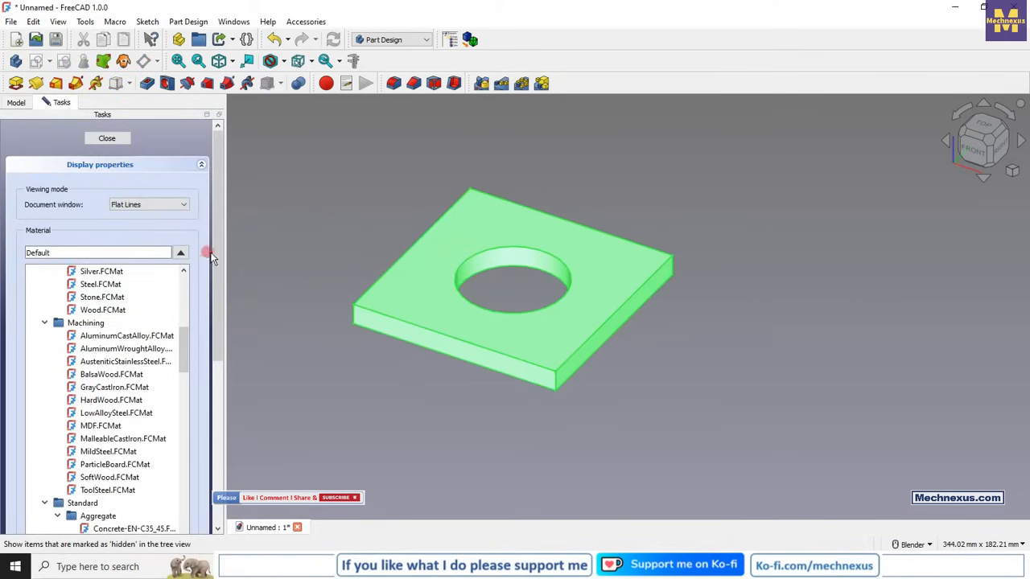
{"action": "left_click_drag", "start_coordinate": [211, 256], "coordinate": [211, 343]}
{"action": "left_click", "coordinate": [148, 329]}
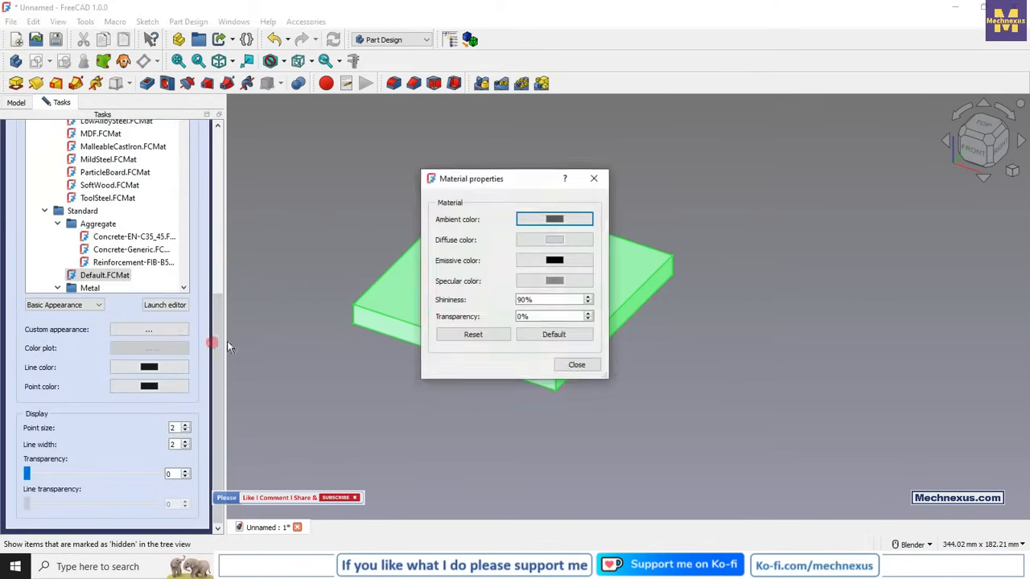
{"action": "left_click", "coordinate": [554, 240]}
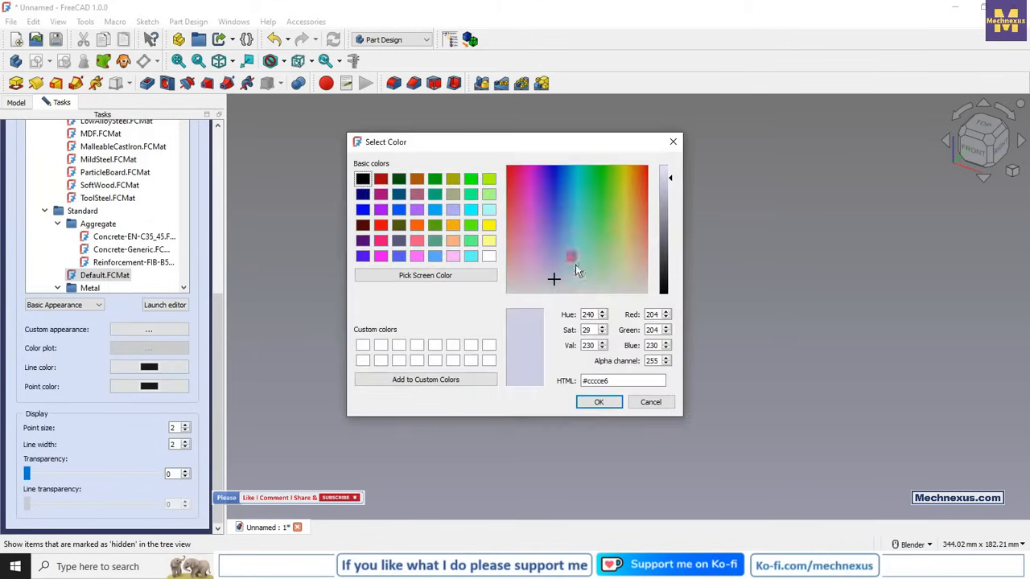
{"action": "left_click", "coordinate": [489, 256]}
{"action": "left_click", "coordinate": [600, 403]}
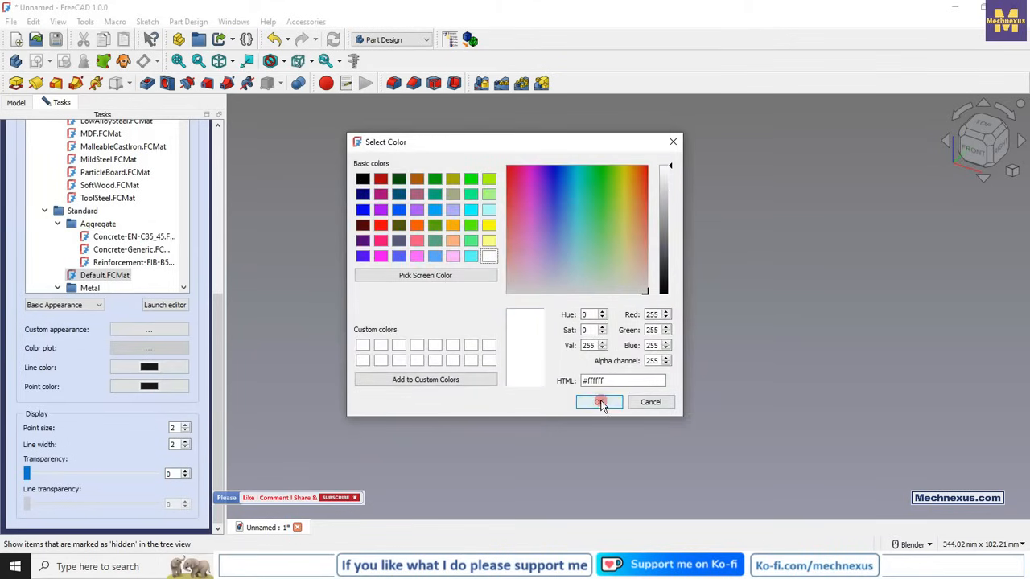
{"action": "left_click", "coordinate": [577, 366]}
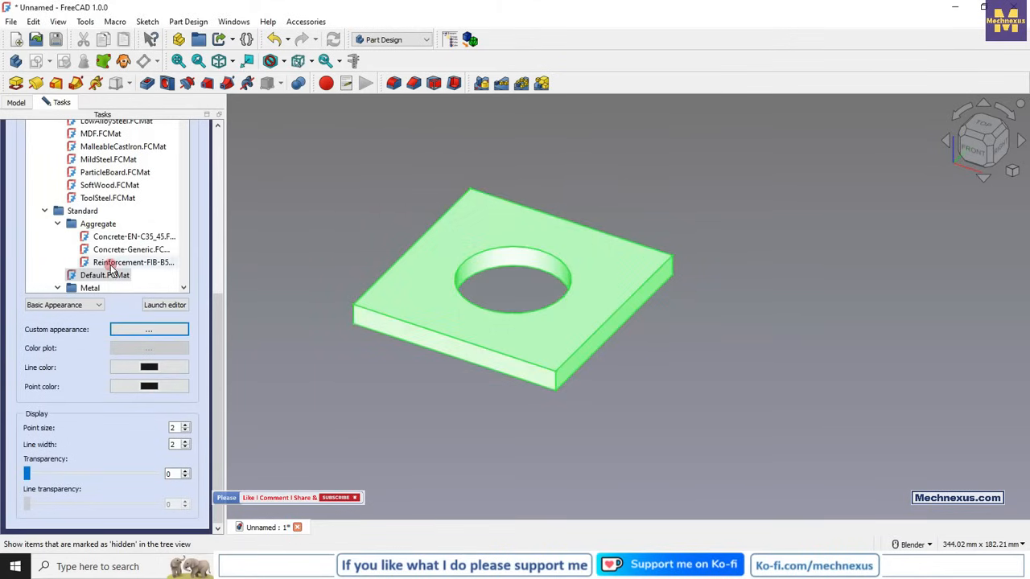
{"action": "scroll", "coordinate": [100, 259], "scroll_direction": "down", "scroll_amount": 5}
{"action": "left_click_drag", "start_coordinate": [215, 344], "coordinate": [199, 141]}
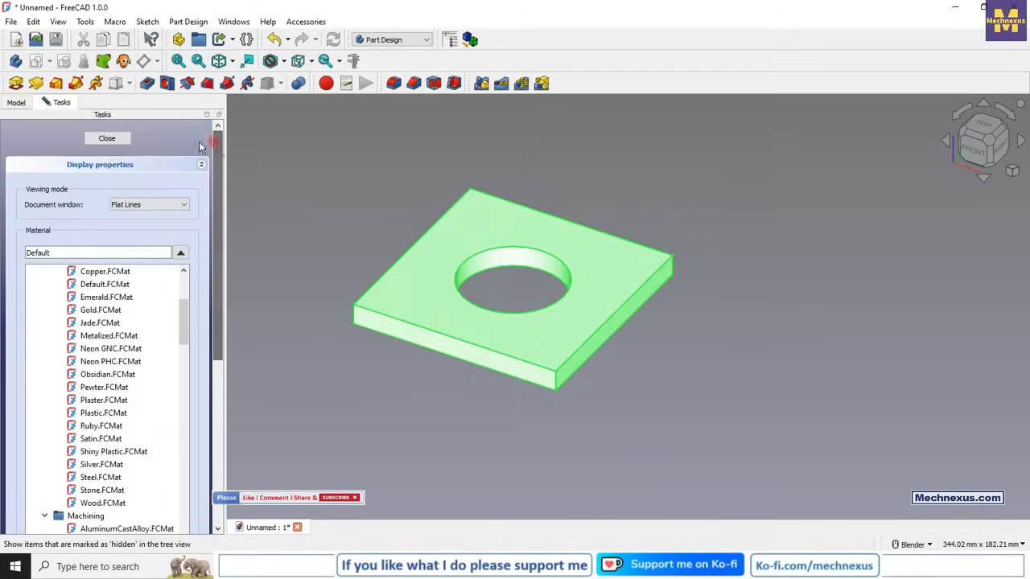
{"action": "left_click", "coordinate": [113, 136]}
{"action": "left_click", "coordinate": [325, 189]}
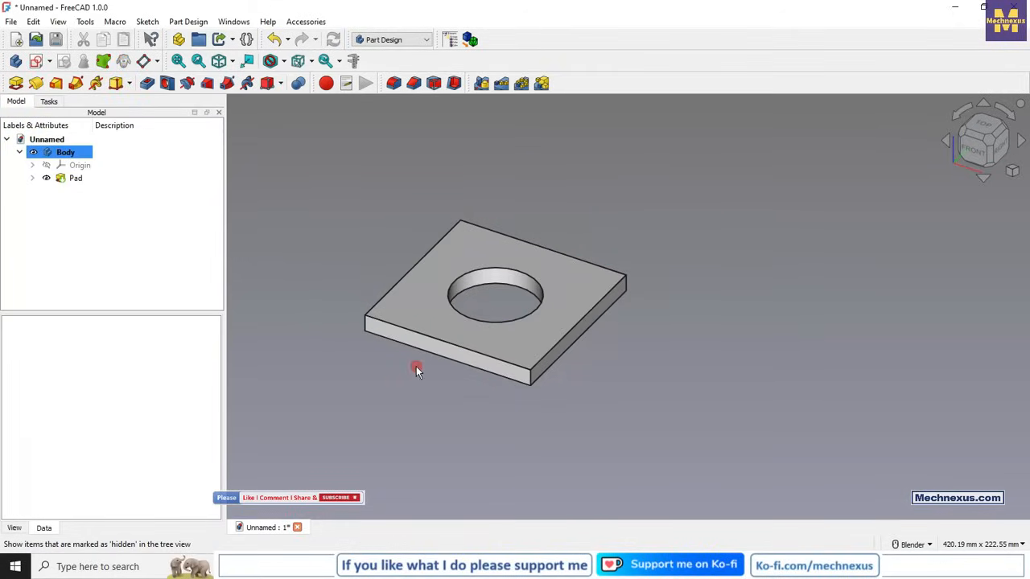
{"action": "left_click", "coordinate": [392, 384]}
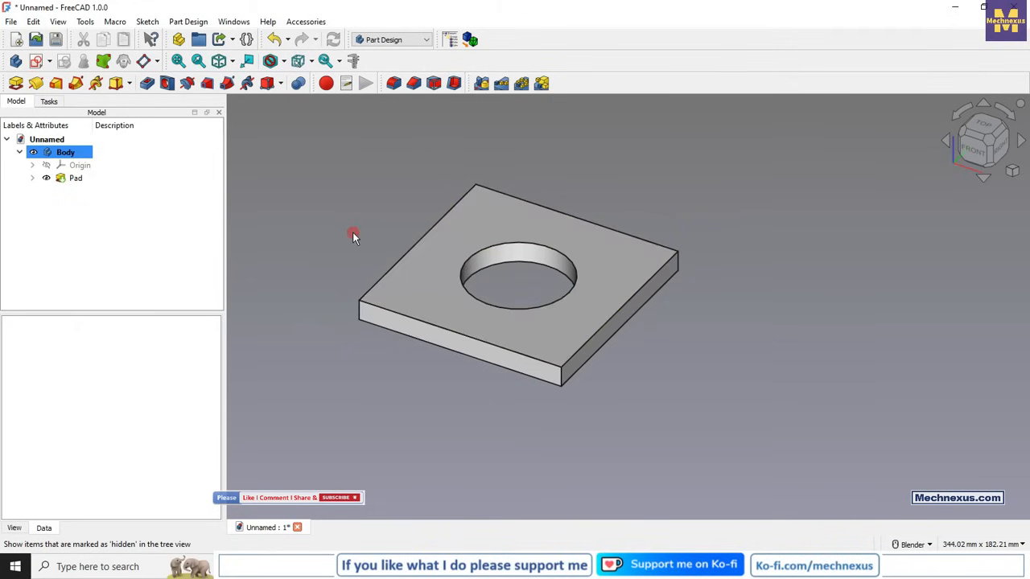
Reopen the pad for editing and raise its length in 1 mm increments to 29 mm.
{"action": "left_click", "coordinate": [71, 177]}
{"action": "right_click", "coordinate": [69, 179]}
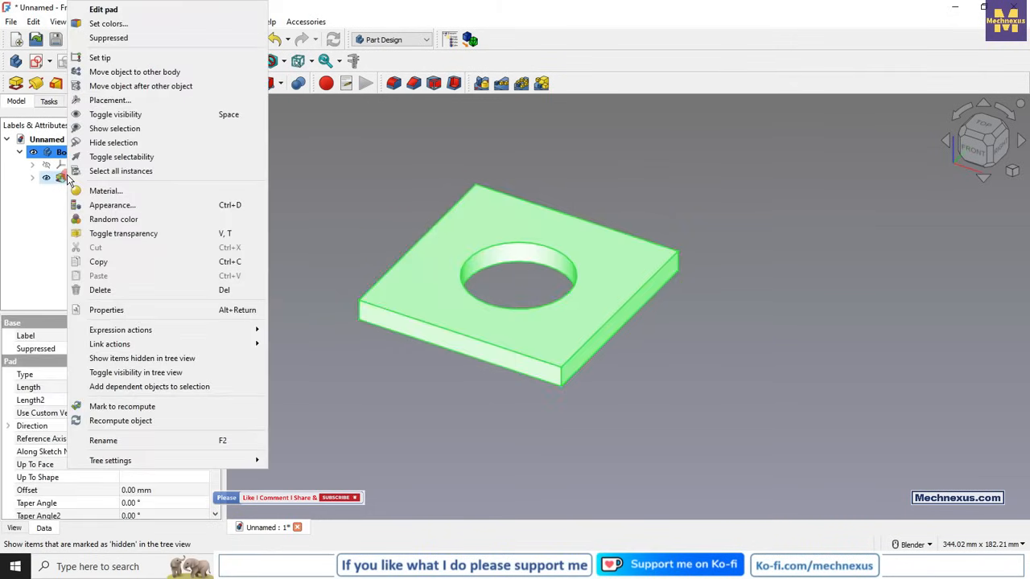
{"action": "left_click", "coordinate": [104, 9]}
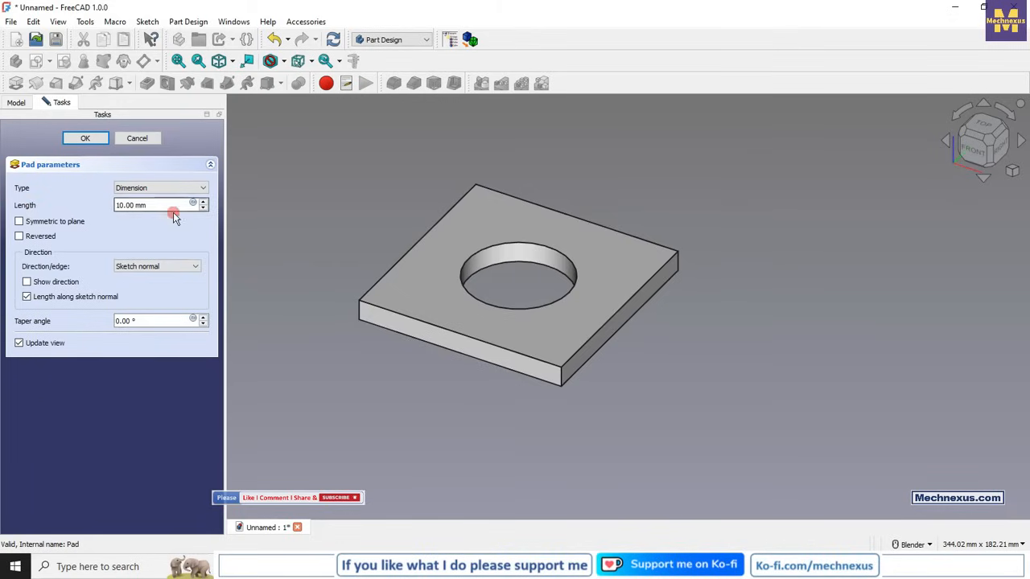
{"action": "left_click", "coordinate": [203, 202]}
{"action": "left_click", "coordinate": [203, 202]}
{"action": "left_click", "coordinate": [203, 202]}
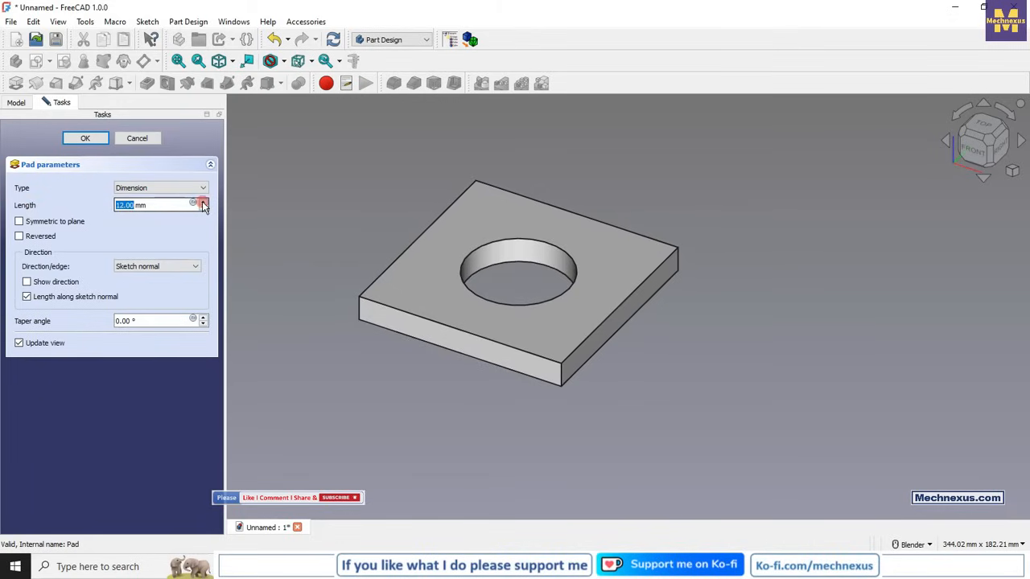
{"action": "left_click", "coordinate": [204, 202]}
{"action": "left_click", "coordinate": [203, 202]}
{"action": "left_click", "coordinate": [204, 202]}
{"action": "left_click", "coordinate": [204, 202]}
{"action": "left_click", "coordinate": [204, 202]}
{"action": "left_click", "coordinate": [203, 202]}
{"action": "left_click", "coordinate": [203, 202]}
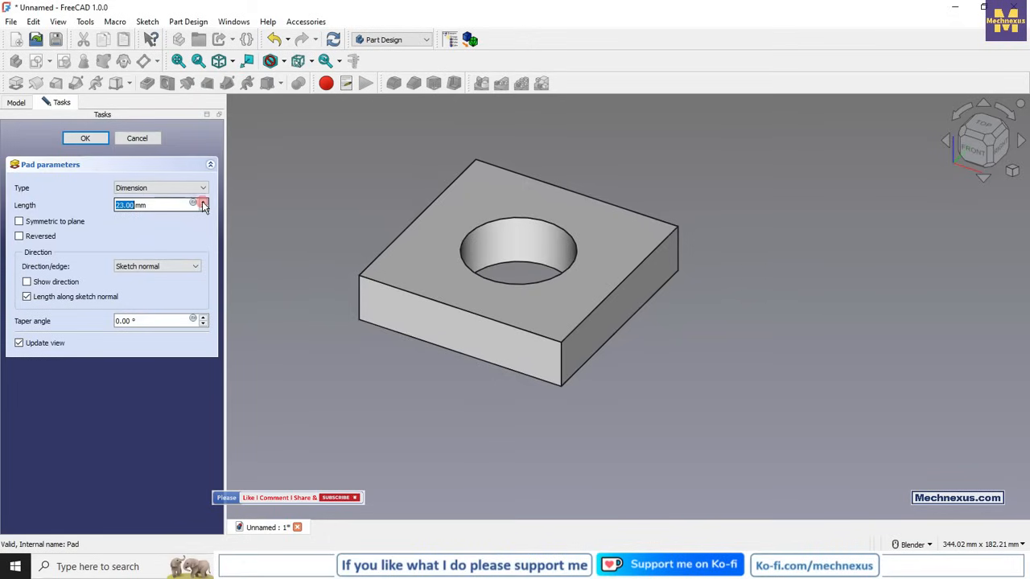
{"action": "left_click", "coordinate": [203, 202]}
{"action": "left_click", "coordinate": [204, 202]}
{"action": "left_click", "coordinate": [204, 202]}
{"action": "left_click", "coordinate": [203, 202]}
{"action": "left_click", "coordinate": [204, 202]}
{"action": "left_click", "coordinate": [204, 202]}
{"action": "left_click", "coordinate": [204, 202]}
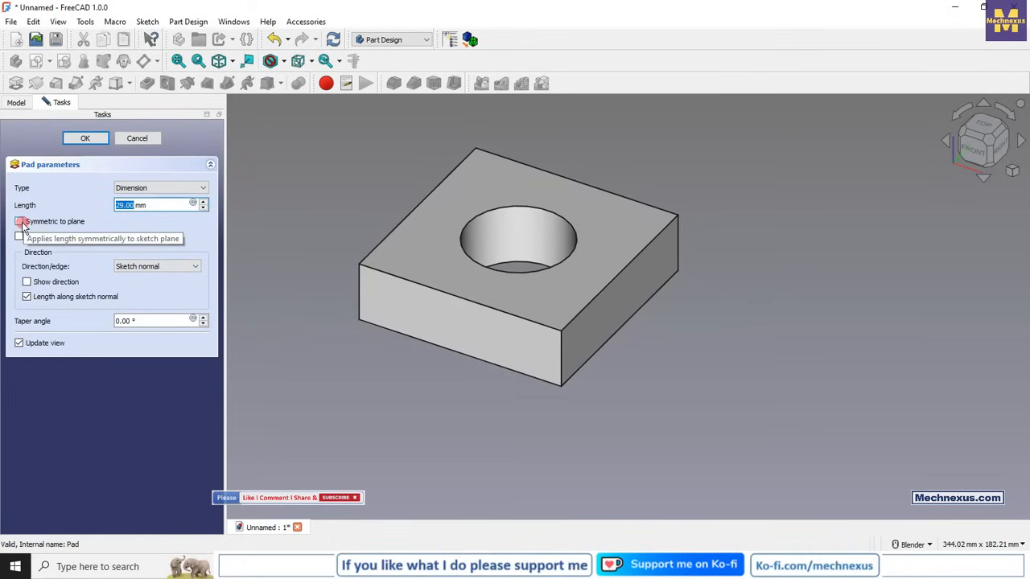
Set the pad's length to 50 mm, make it symmetric to the sketch plane, and apply the change.
{"action": "left_click_drag", "start_coordinate": [159, 207], "coordinate": [64, 196]}
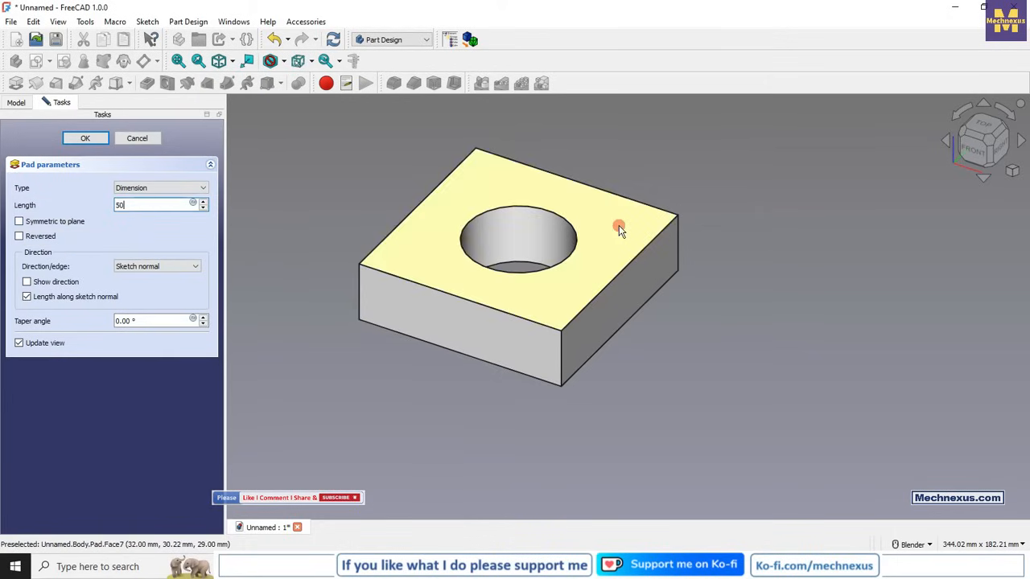
{"action": "left_click", "coordinate": [22, 224]}
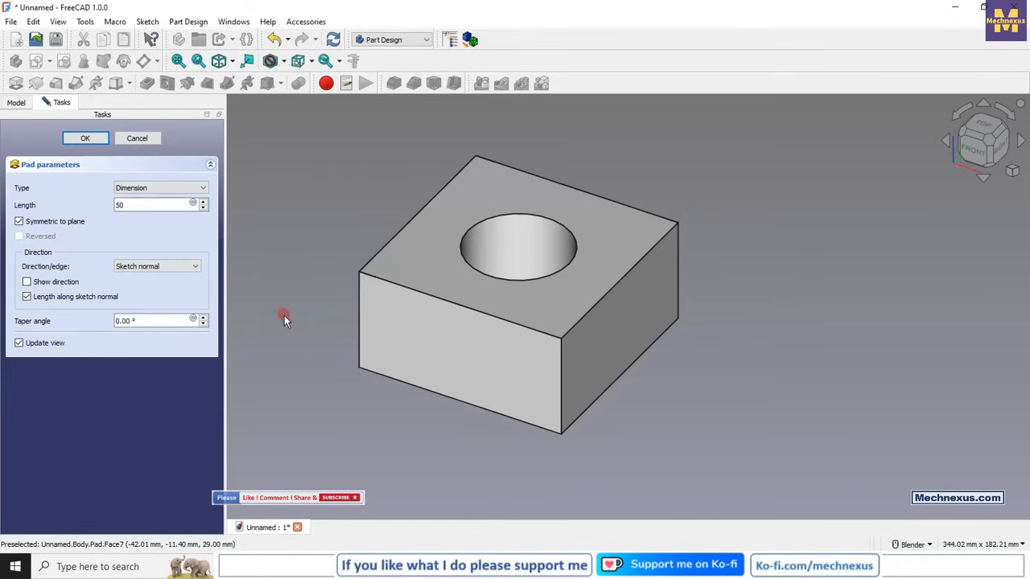
{"action": "left_click", "coordinate": [97, 148]}
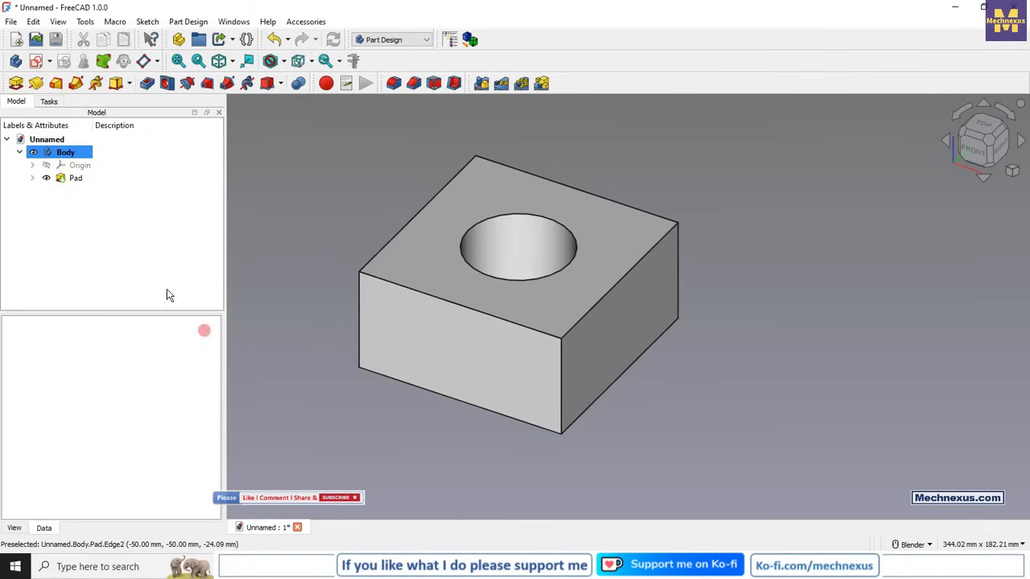
Show the body's origin planes, examine the pad's position about them from the front and in isometric view, and hide them again.
{"action": "left_click", "coordinate": [80, 165]}
{"action": "key", "text": "space"}
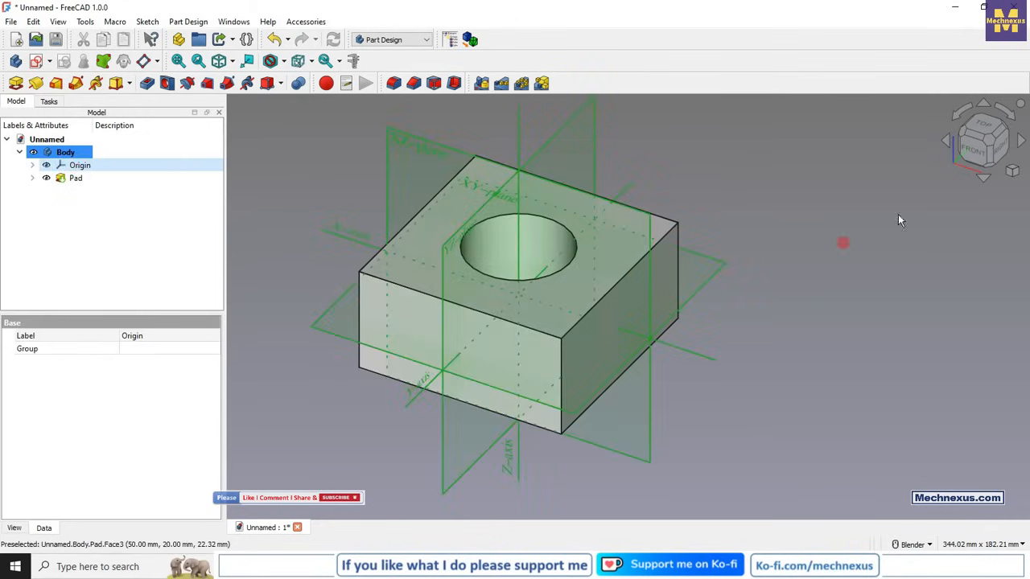
{"action": "left_click", "coordinate": [978, 159]}
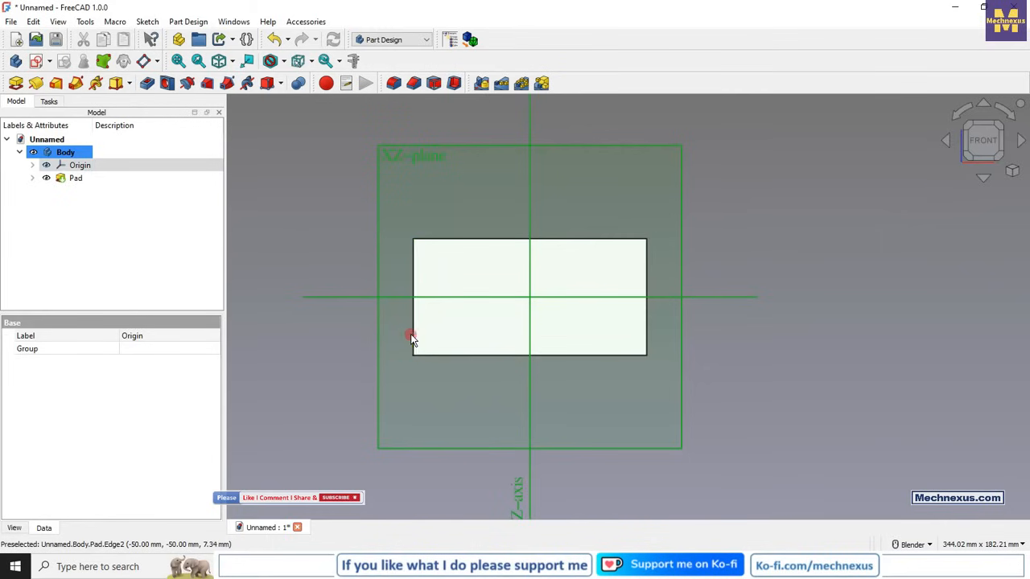
{"action": "left_click", "coordinate": [298, 249]}
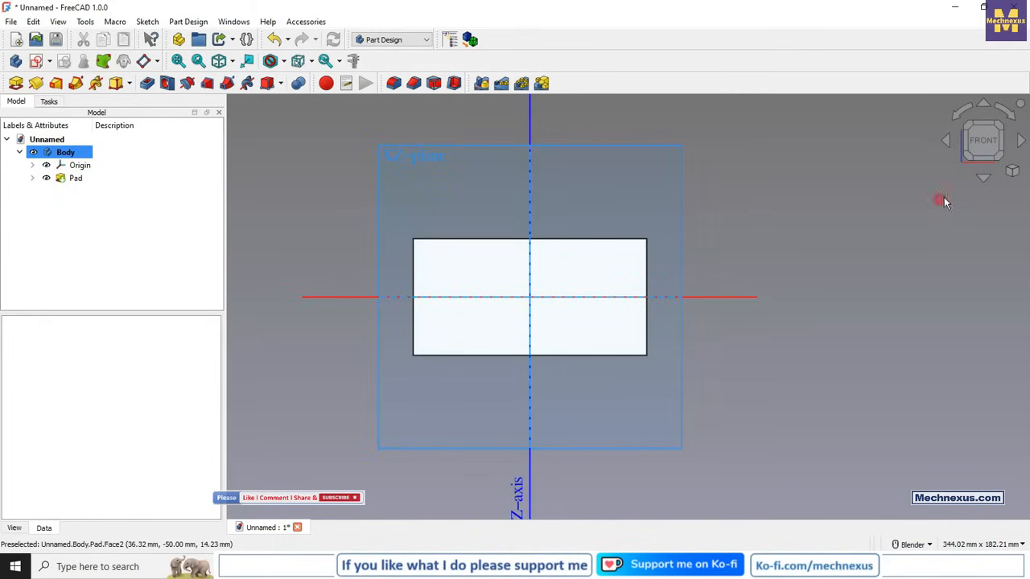
{"action": "key", "text": "0"}
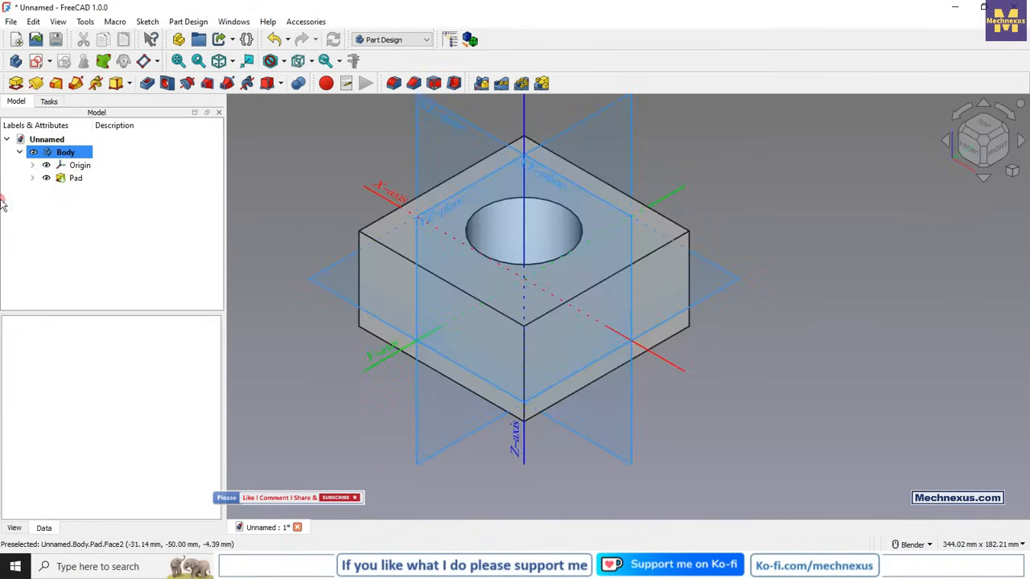
{"action": "left_click", "coordinate": [72, 165]}
{"action": "key", "text": "space"}
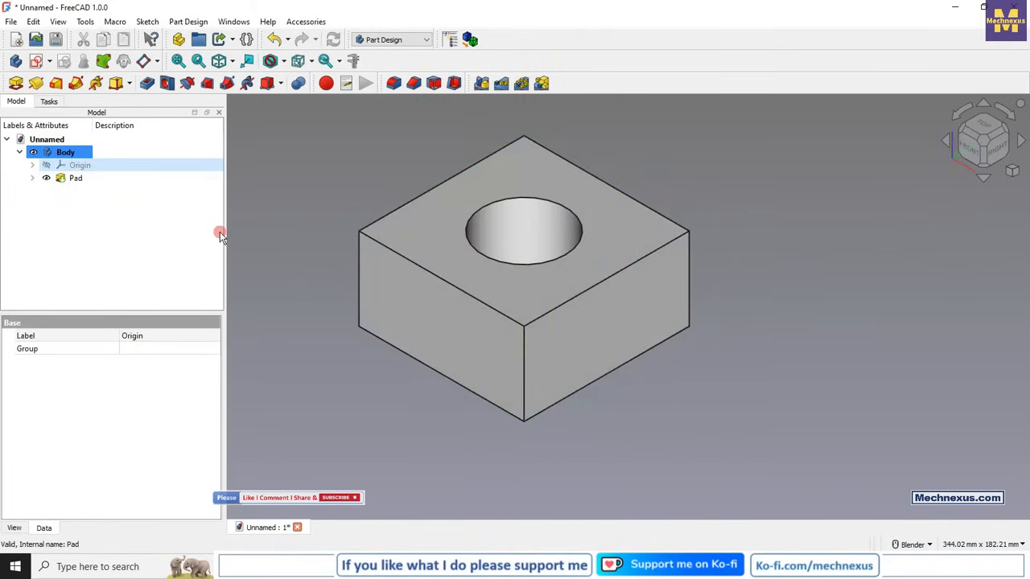
Reopen the pad for editing and turn off its Symmetric to plane option.
{"action": "right_click", "coordinate": [78, 178]}
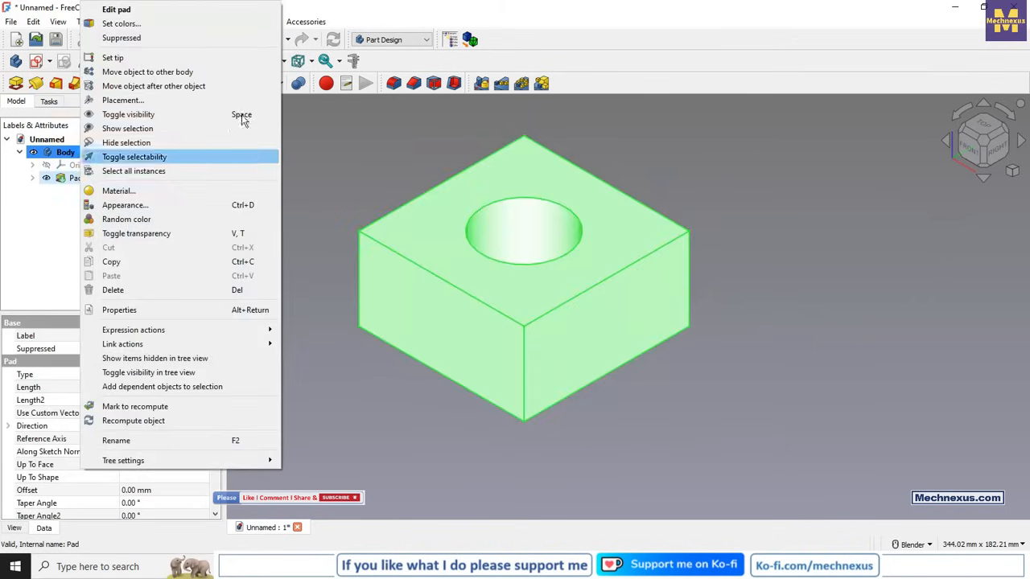
{"action": "left_click", "coordinate": [121, 9]}
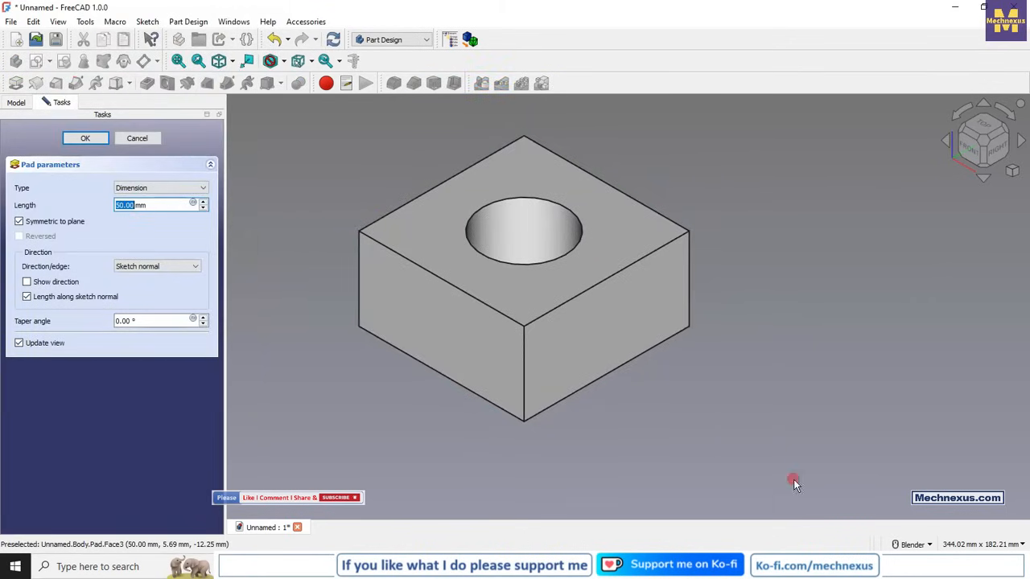
{"action": "left_click", "coordinate": [19, 223]}
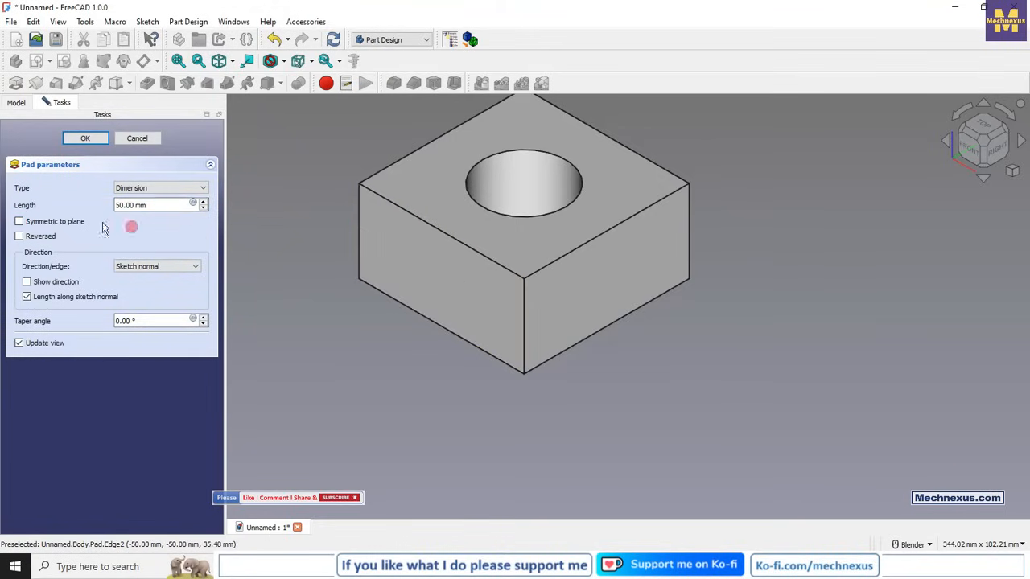
Switch the pad's Reversed option on and off repeatedly to compare both extrusion directions, leaving it off.
{"action": "left_click", "coordinate": [19, 236]}
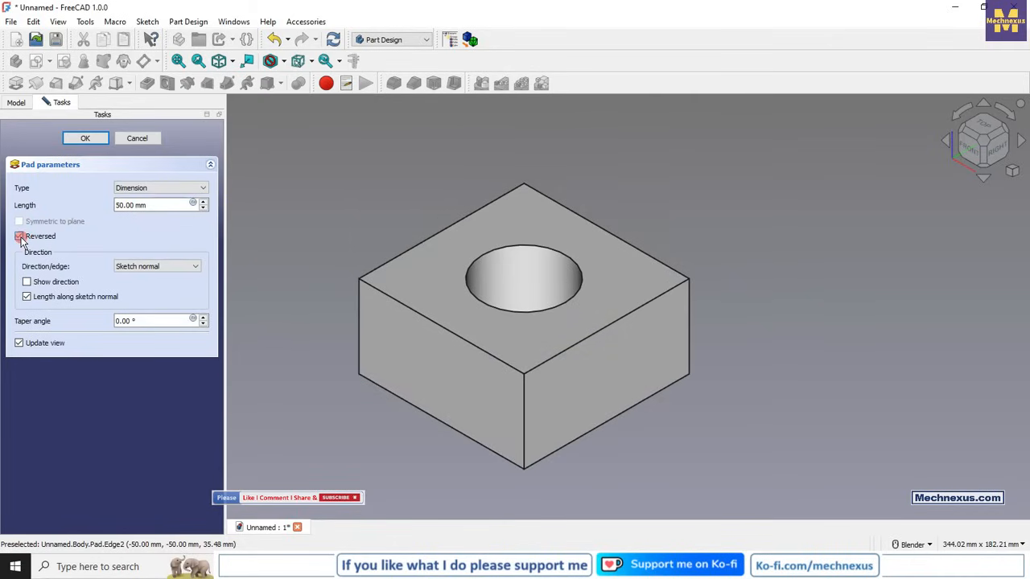
{"action": "left_click", "coordinate": [19, 236]}
{"action": "left_click", "coordinate": [19, 236]}
{"action": "left_click", "coordinate": [20, 236]}
{"action": "left_click", "coordinate": [19, 237]}
{"action": "left_click", "coordinate": [20, 237]}
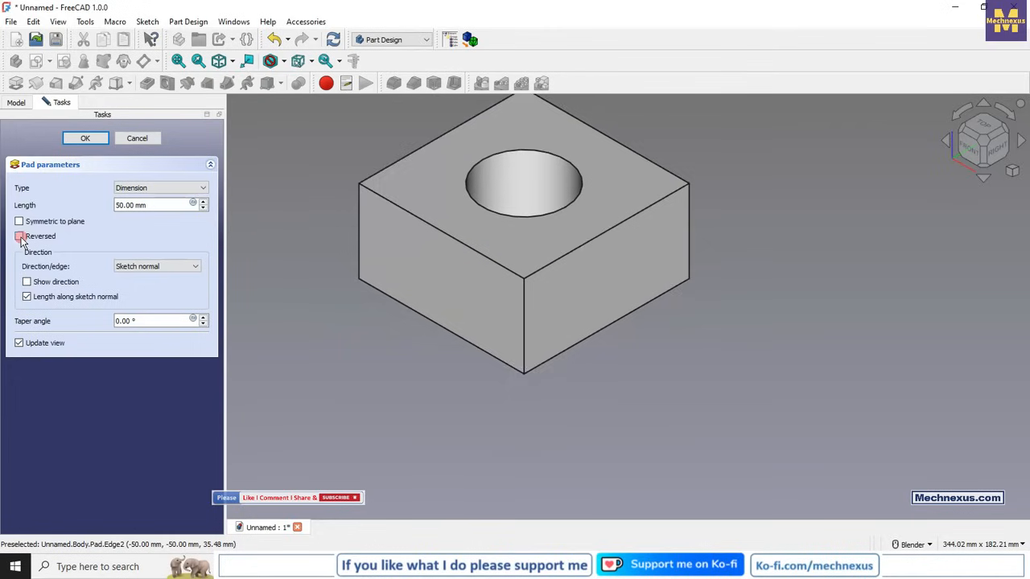
{"action": "left_click", "coordinate": [19, 237]}
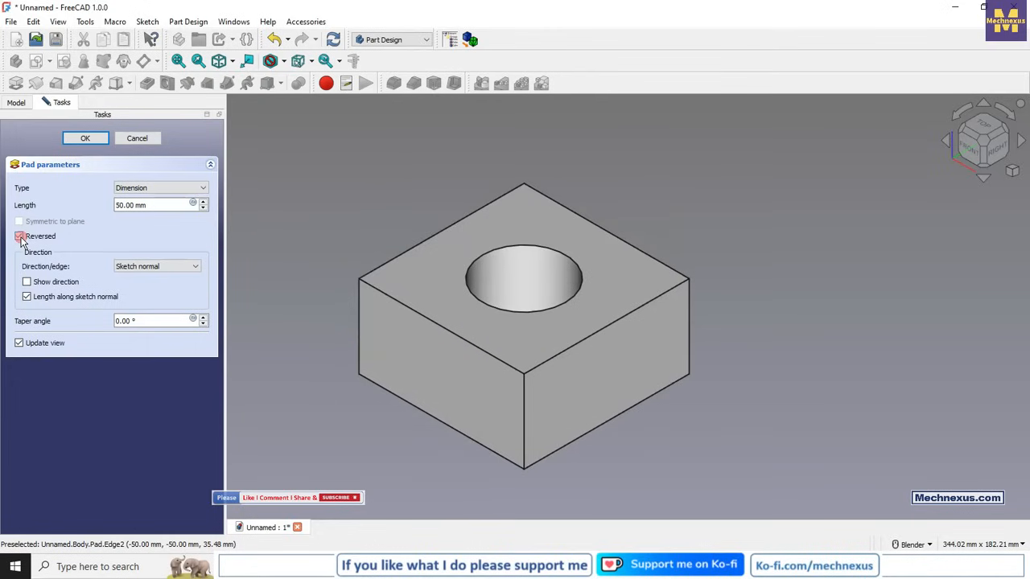
{"action": "left_click", "coordinate": [20, 237]}
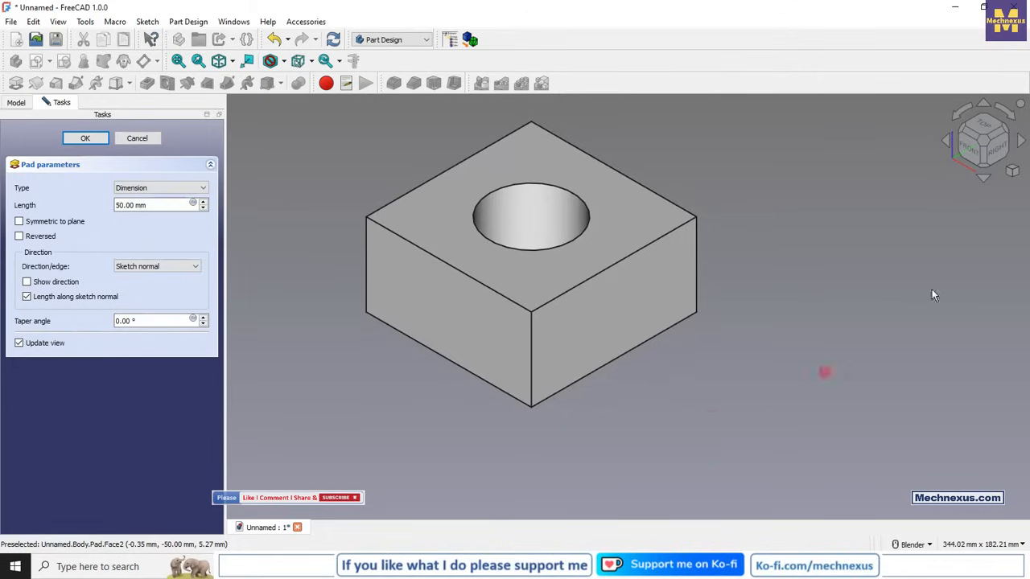
Apply a 10° taper angle to the pad and inspect its slanted sides from below and from the front.
{"action": "left_click", "coordinate": [970, 151]}
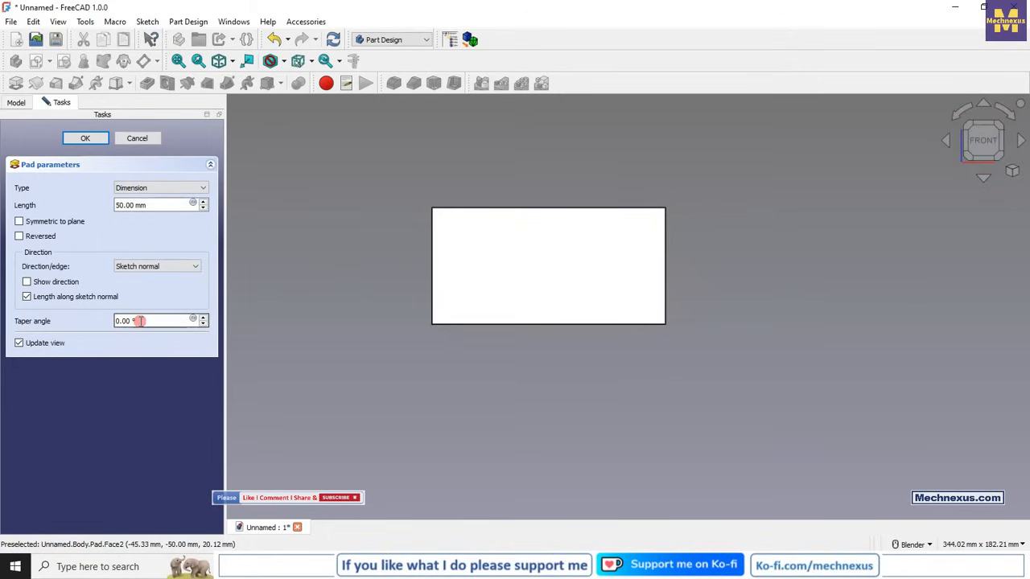
{"action": "left_click_drag", "start_coordinate": [139, 321], "coordinate": [65, 320]}
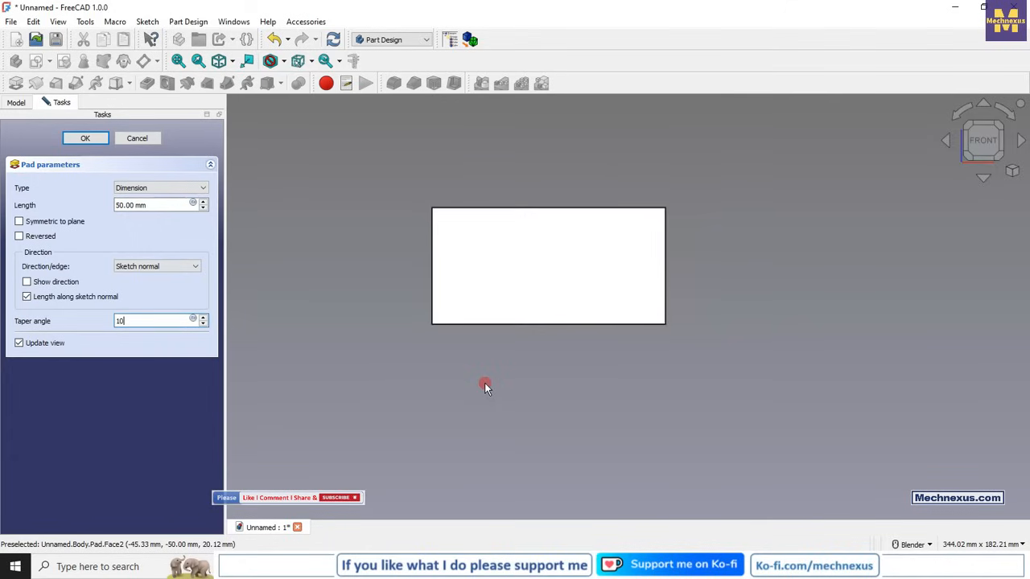
{"action": "key", "text": "Return"}
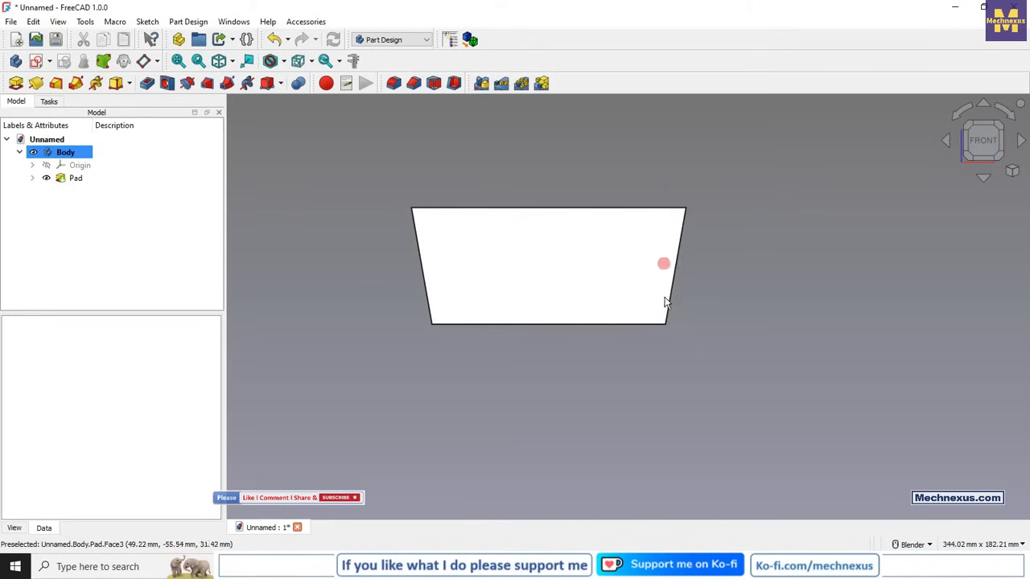
{"action": "middle_click_drag", "start_coordinate": [665, 296], "coordinate": [613, 259]}
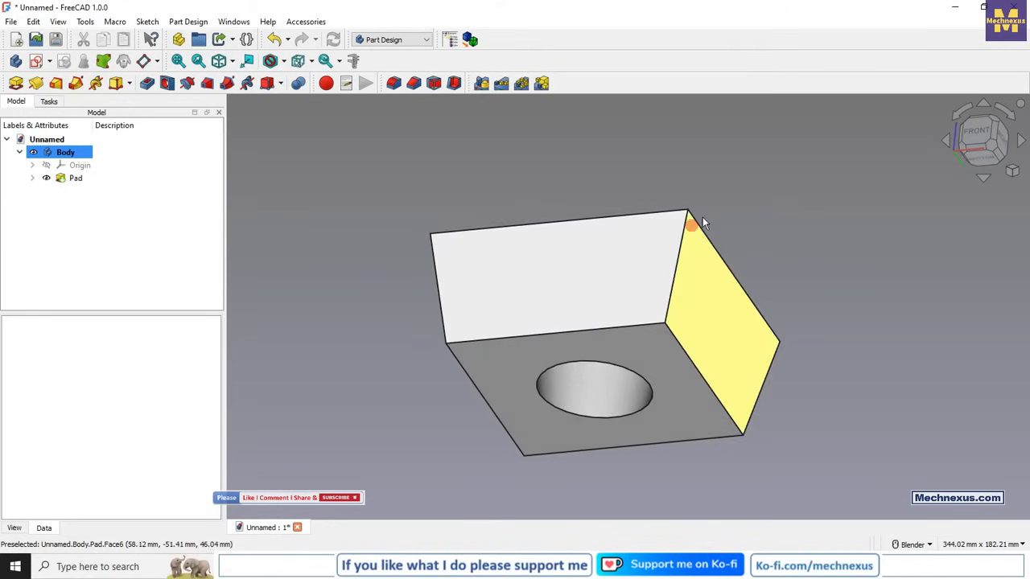
{"action": "left_click", "coordinate": [976, 135]}
Reopen the pad for editing, set its taper angle to -10° and inspect the inward-slanting sides.
{"action": "left_click", "coordinate": [58, 178]}
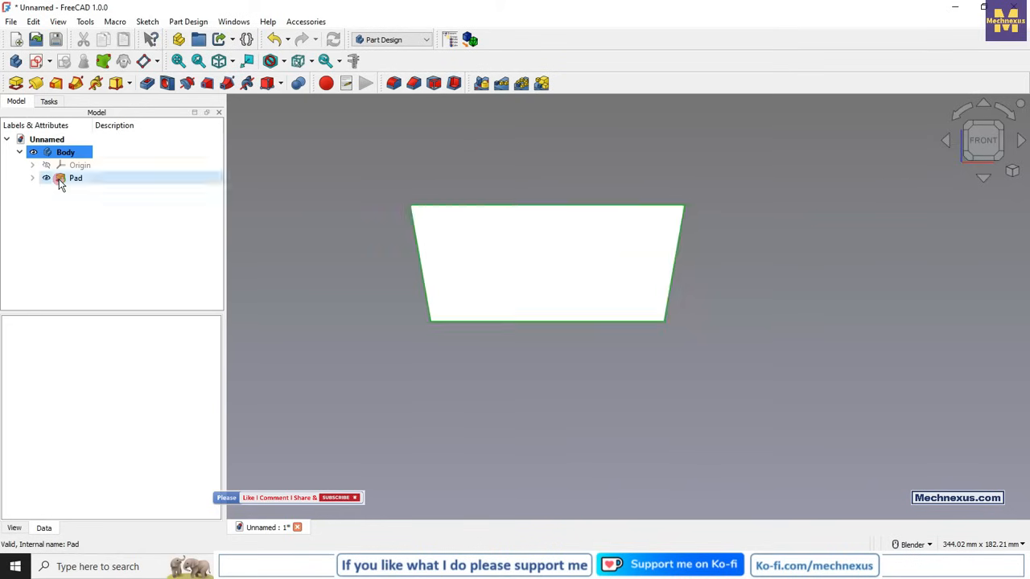
{"action": "right_click", "coordinate": [60, 178]}
{"action": "left_click", "coordinate": [102, 9]}
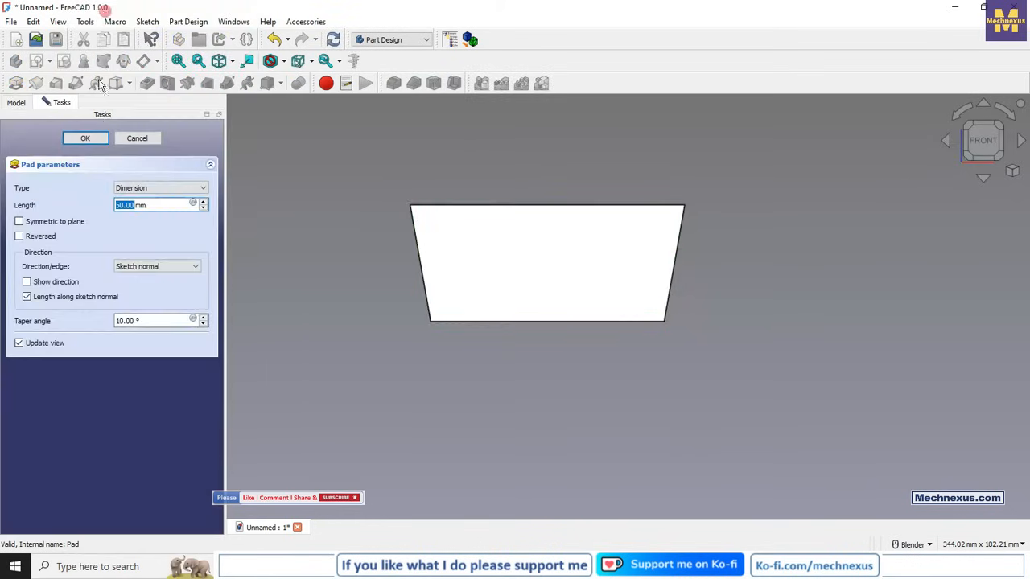
{"action": "left_click", "coordinate": [117, 320]}
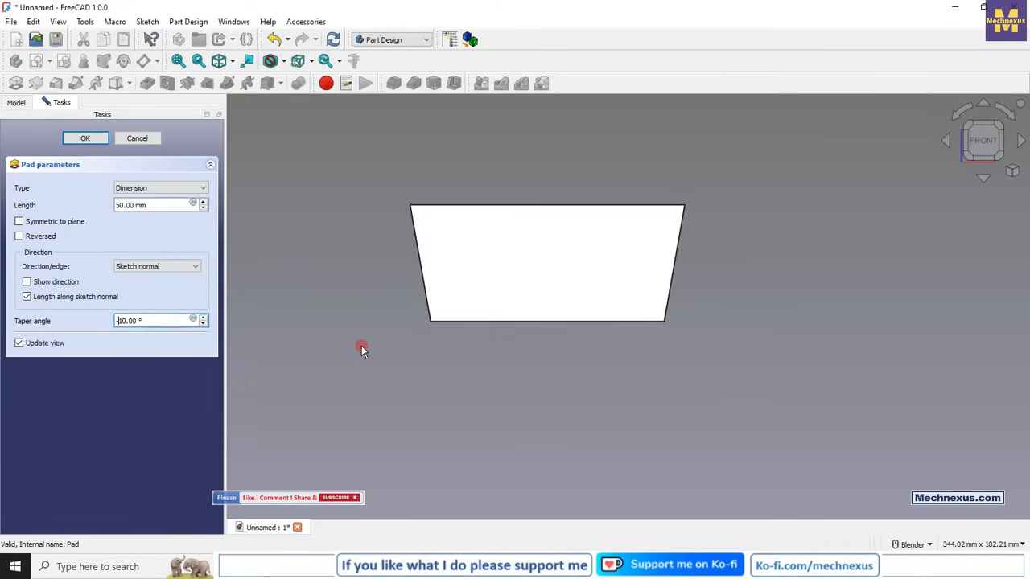
{"action": "key", "text": "Return"}
{"action": "middle_click_drag", "start_coordinate": [492, 282], "coordinate": [435, 307]}
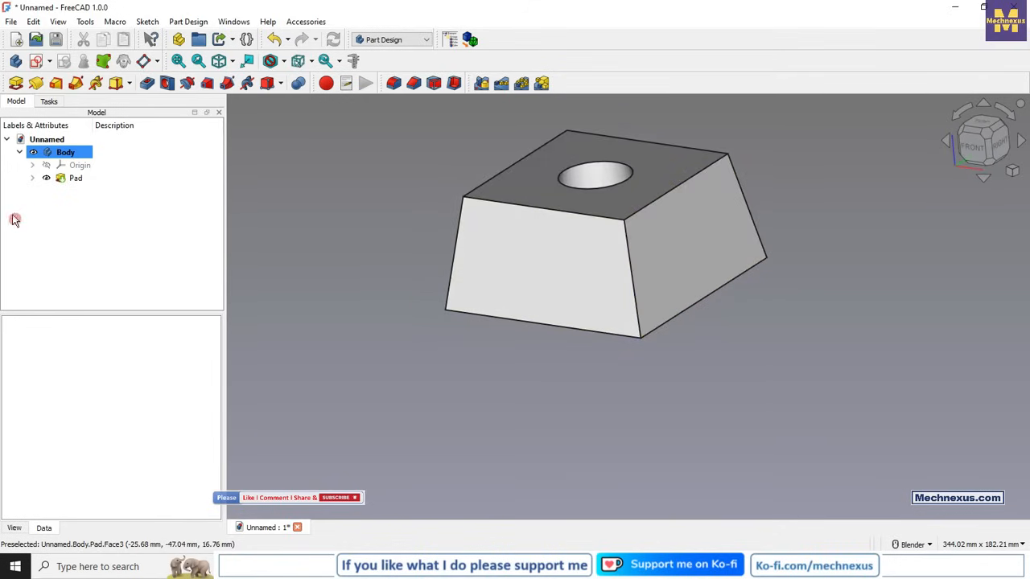
Edit the pad again and set its taper angle to 0°.
{"action": "right_click", "coordinate": [63, 178]}
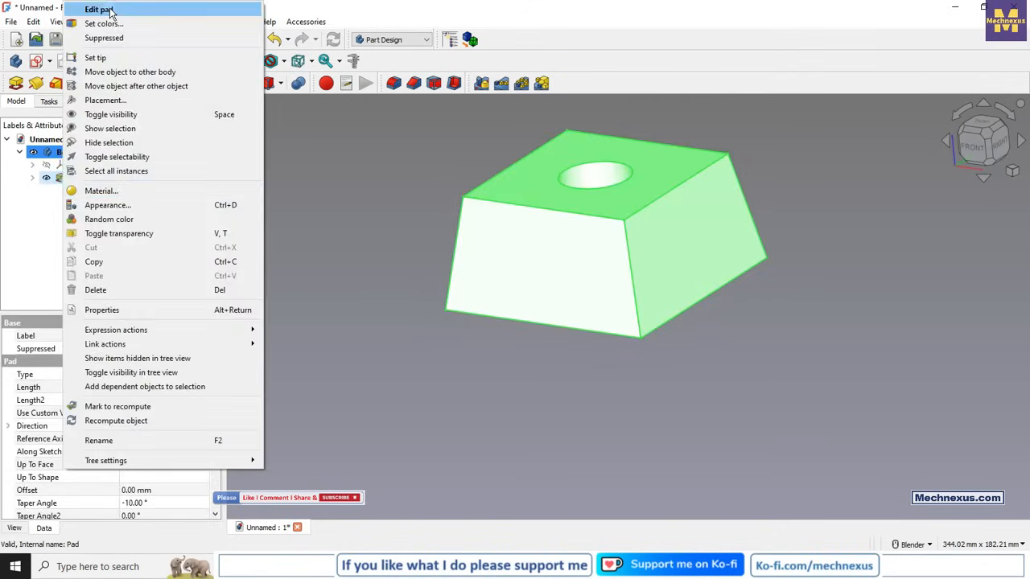
{"action": "left_click", "coordinate": [108, 9]}
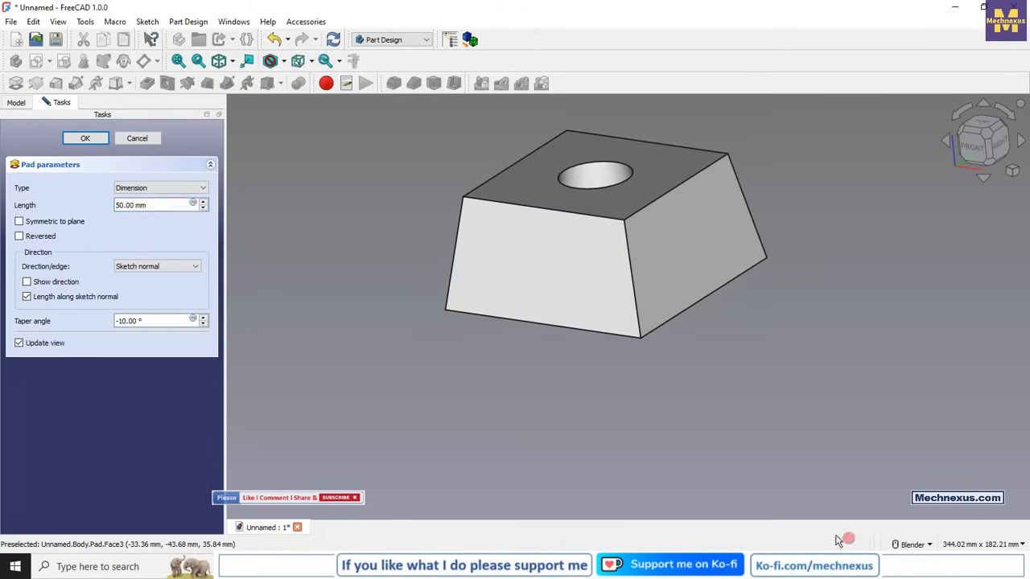
{"action": "triple_click", "coordinate": [145, 321]}
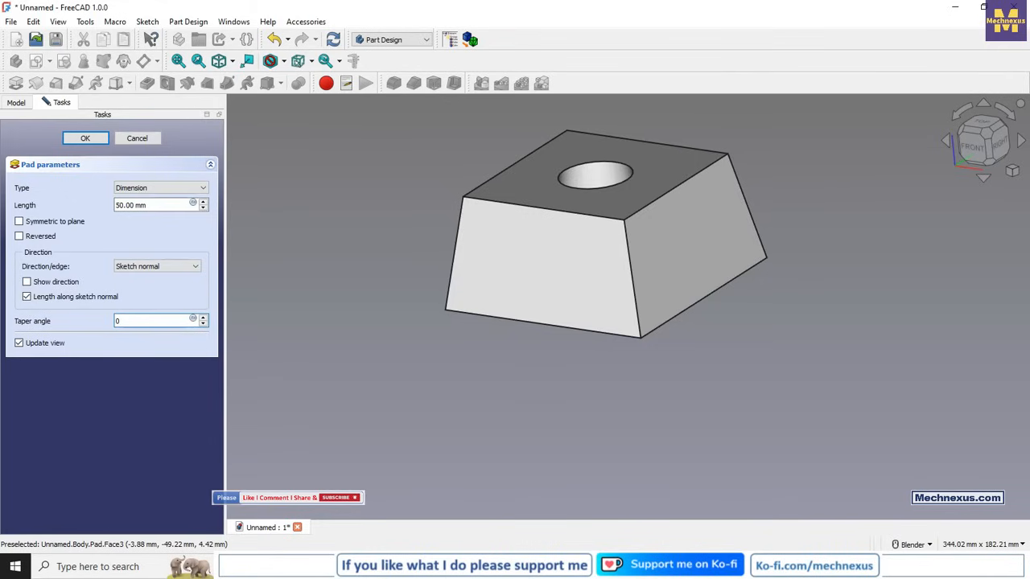
{"action": "key", "text": "Return"}
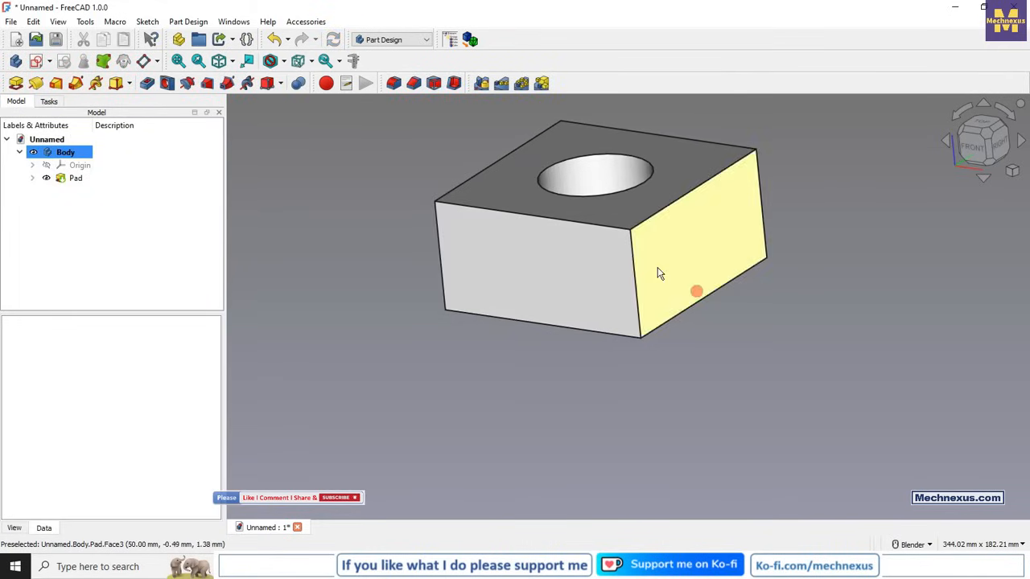
Reopen the pad for editing and change its extrusion type to Two dimensions.
{"action": "left_click", "coordinate": [84, 181]}
{"action": "right_click", "coordinate": [84, 181]}
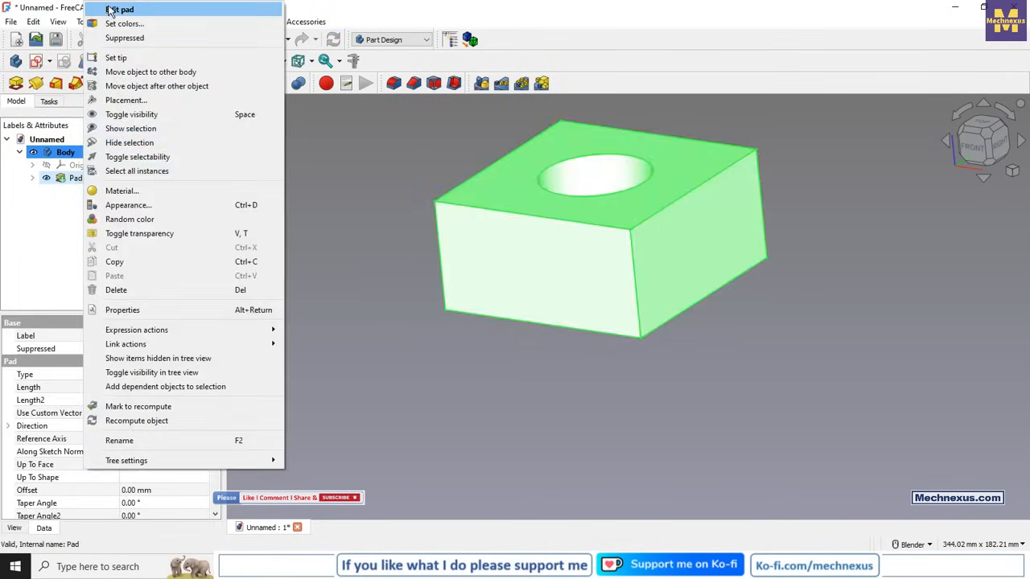
{"action": "left_click", "coordinate": [121, 9]}
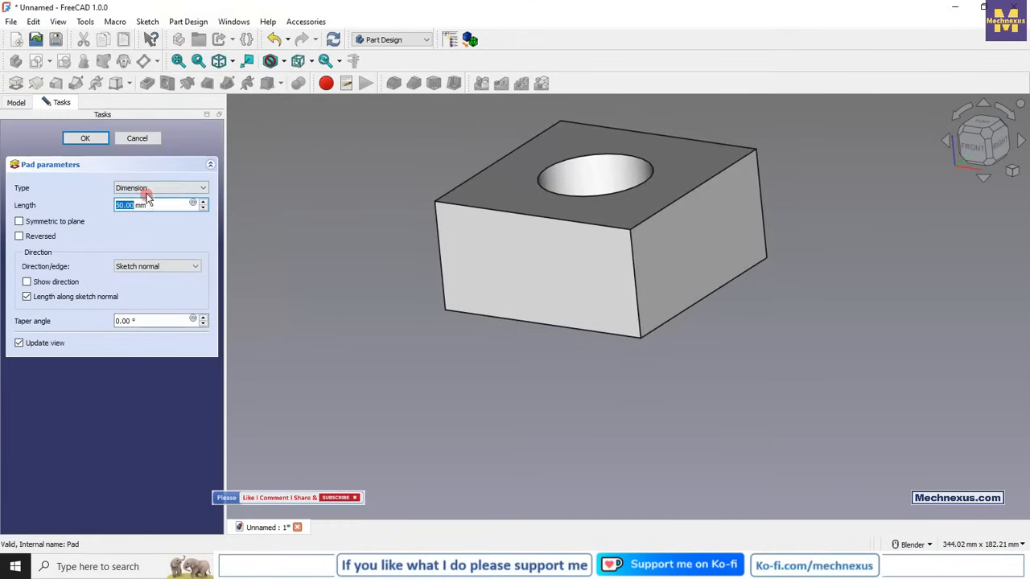
{"action": "left_click", "coordinate": [149, 190]}
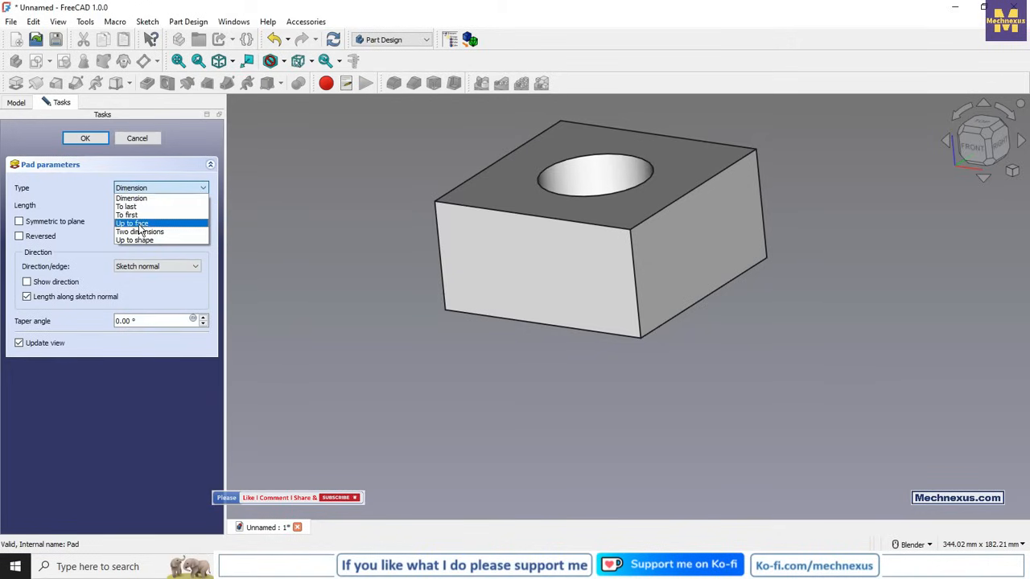
{"action": "left_click", "coordinate": [182, 256]}
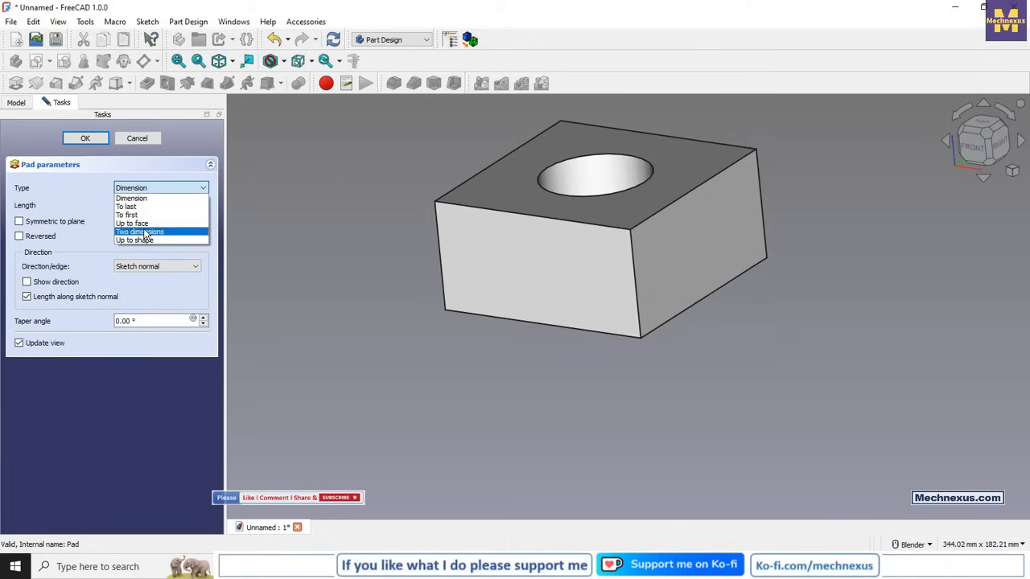
{"action": "left_click", "coordinate": [128, 233]}
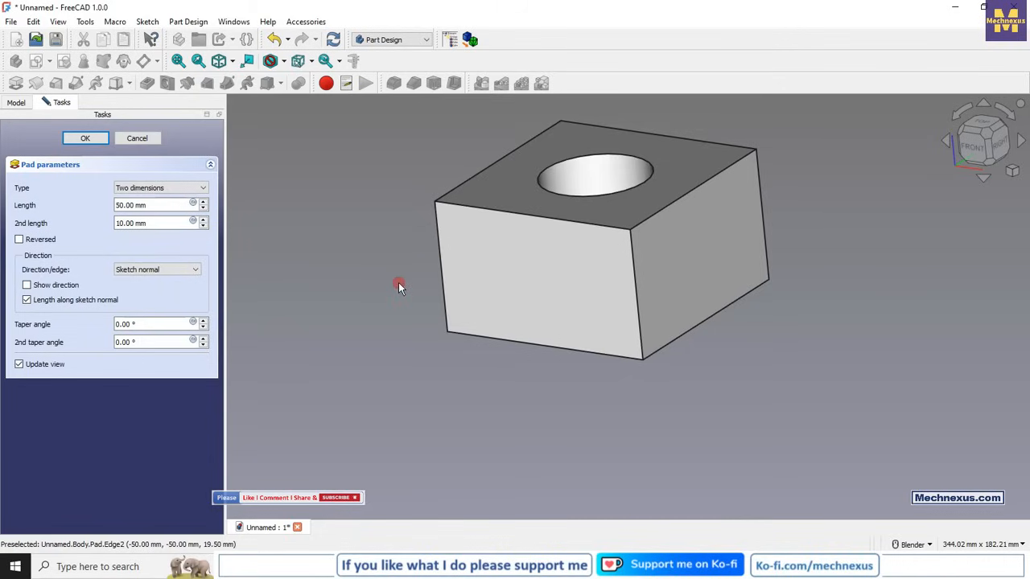
Set the pad's length to 100 mm and its 2nd length to 20 mm, and accept the changes.
{"action": "left_click_drag", "start_coordinate": [151, 205], "coordinate": [74, 205]}
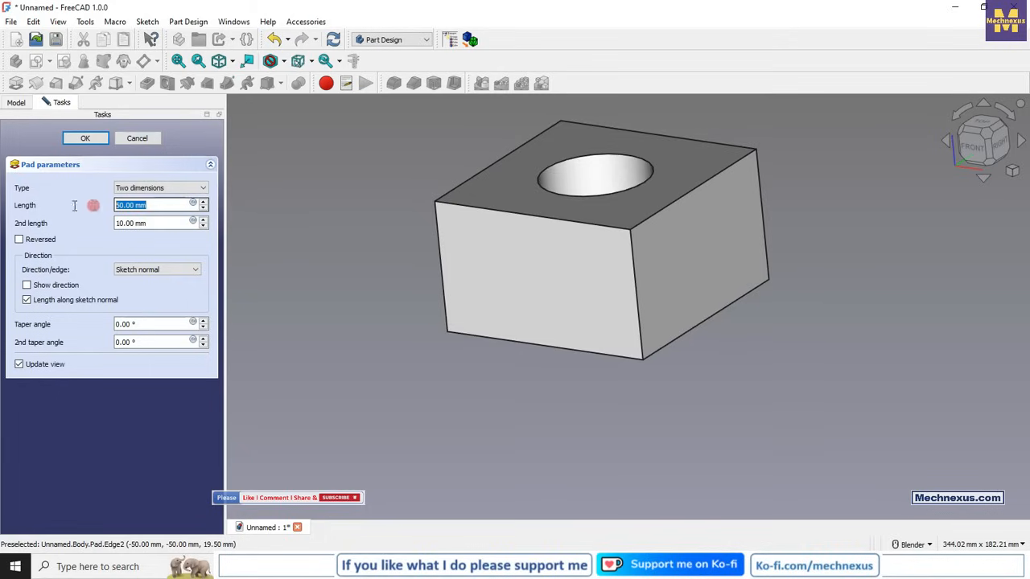
{"action": "type", "text": "100"}
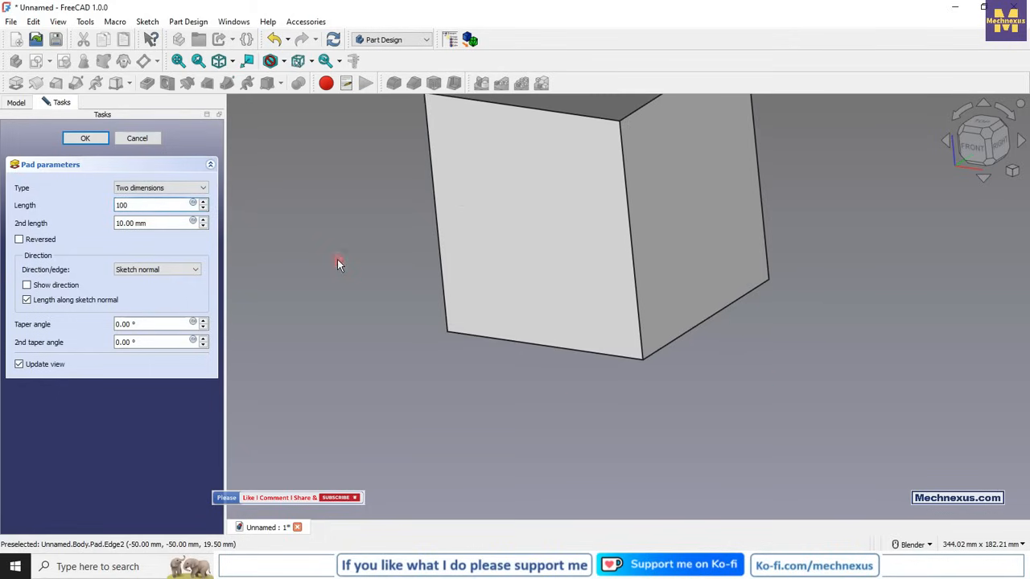
{"action": "scroll", "coordinate": [444, 350], "scroll_direction": "down", "scroll_amount": 3}
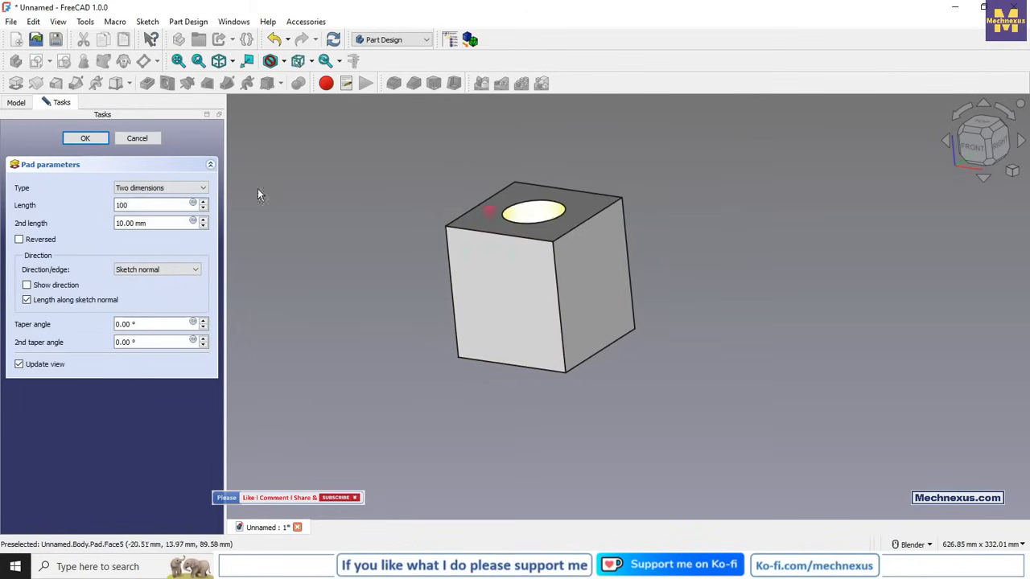
{"action": "double_click", "coordinate": [160, 222]}
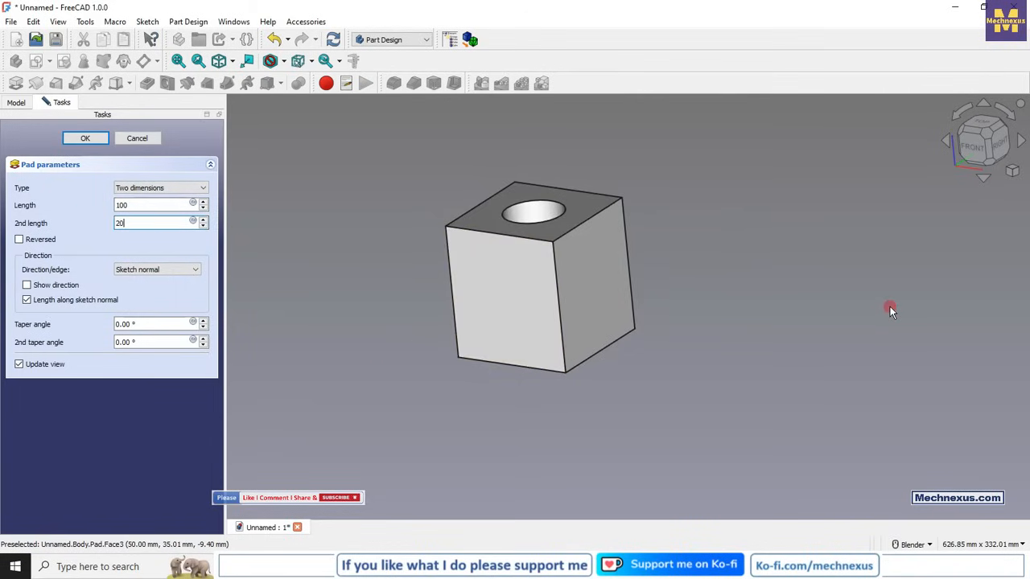
{"action": "type", "text": "20"}
{"action": "left_click", "coordinate": [90, 138]}
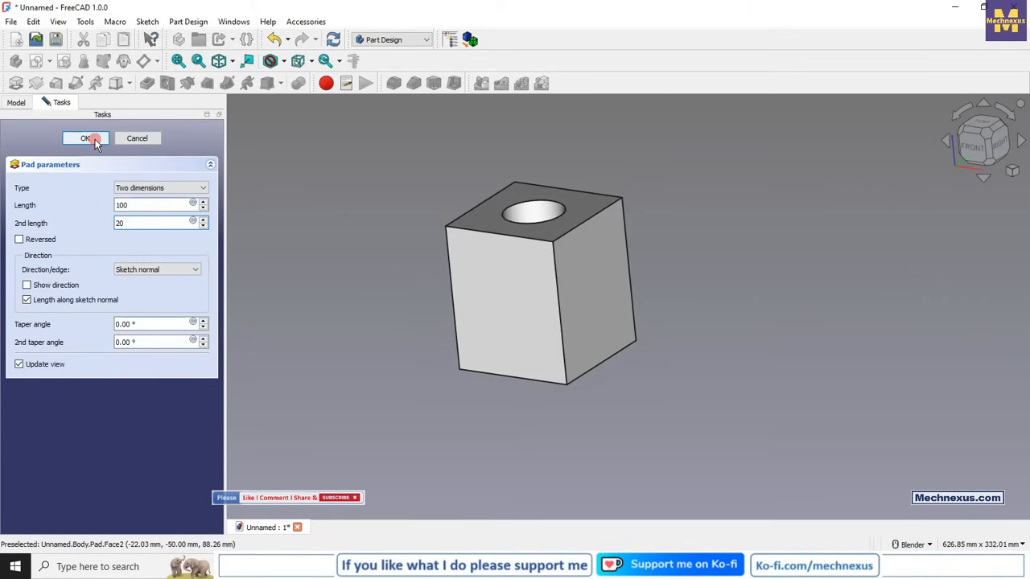
Make the pad's underlying sketch visible to show where the two extrusion directions start.
{"action": "left_click", "coordinate": [34, 178]}
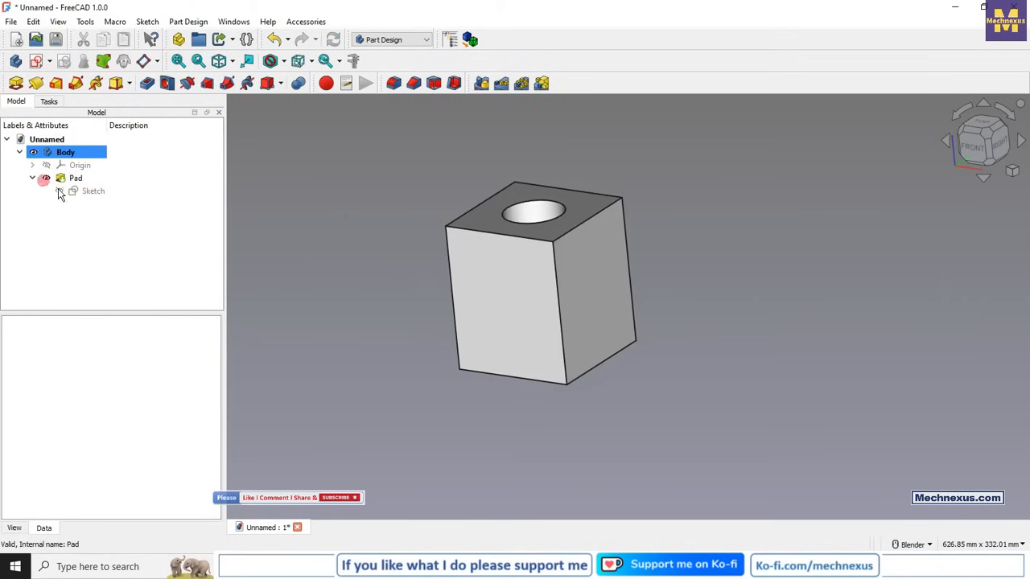
{"action": "left_click", "coordinate": [90, 192]}
{"action": "key", "text": "space"}
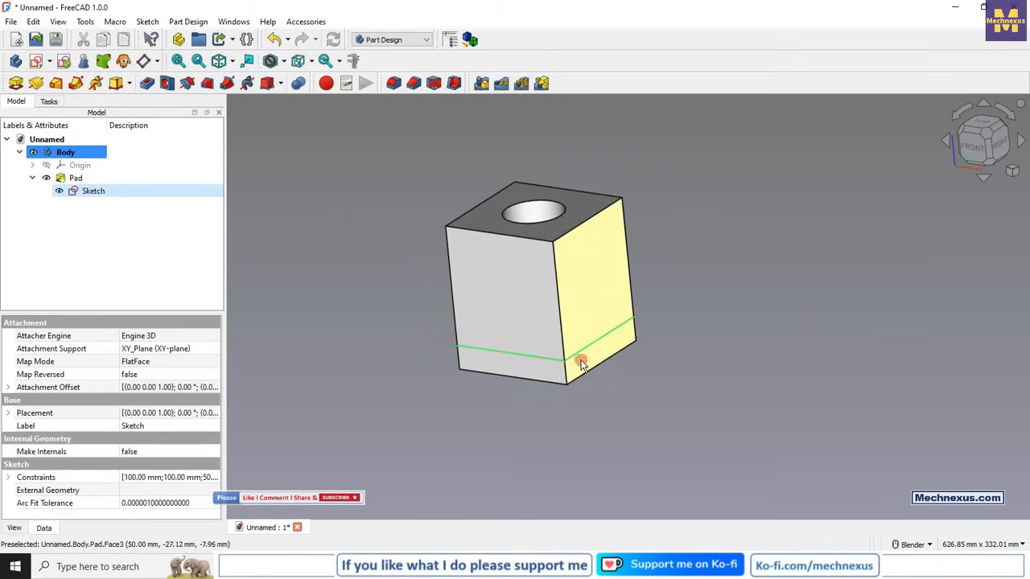
{"action": "scroll", "coordinate": [583, 364], "scroll_direction": "up", "scroll_amount": 3}
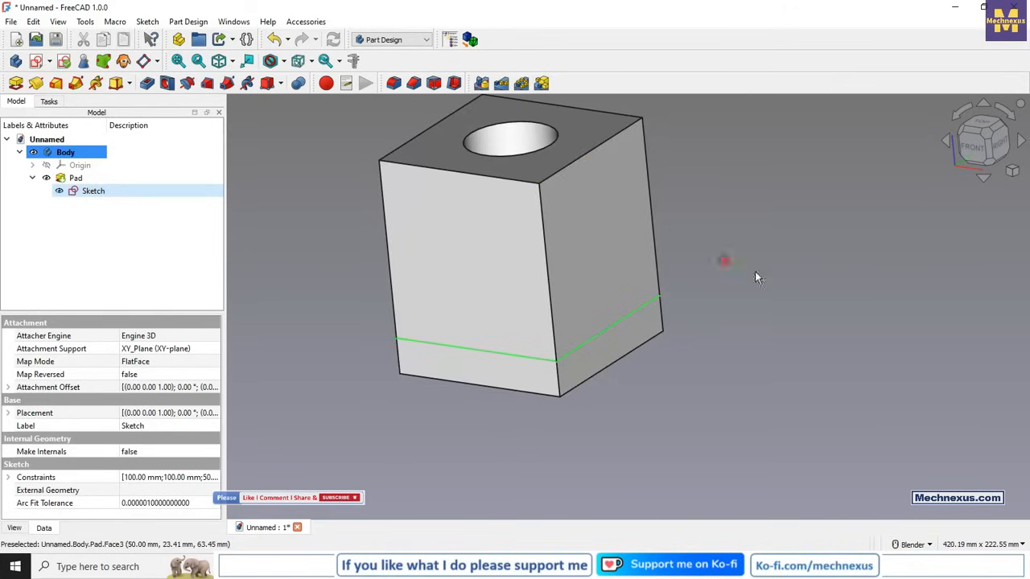
{"action": "left_click", "coordinate": [724, 259]}
Measure the distance from a sketch edge to the parallel edge of the pad's upper face, and close the measurement.
{"action": "left_click", "coordinate": [626, 323]}
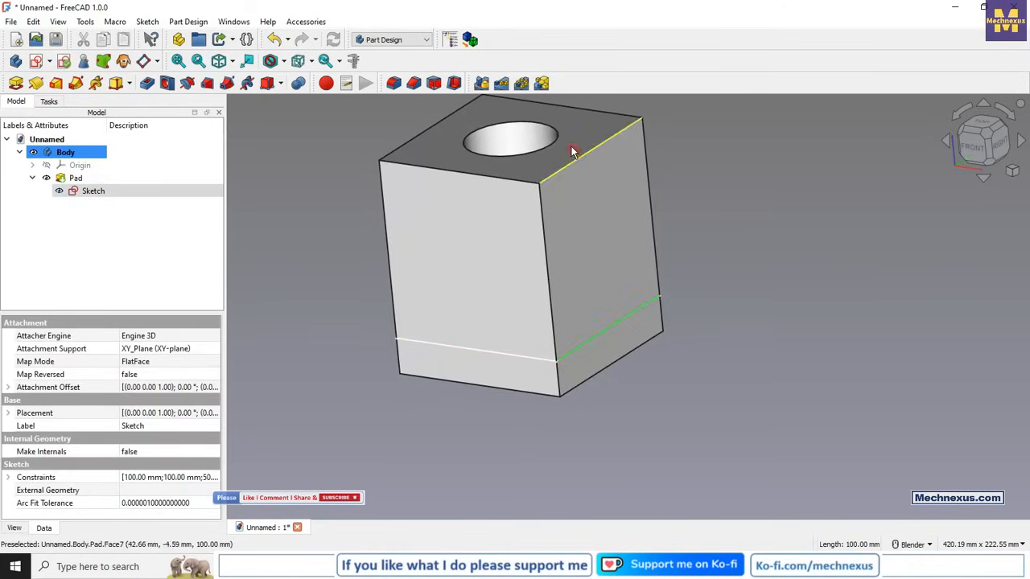
{"action": "left_click", "coordinate": [580, 164], "text": "ctrl"}
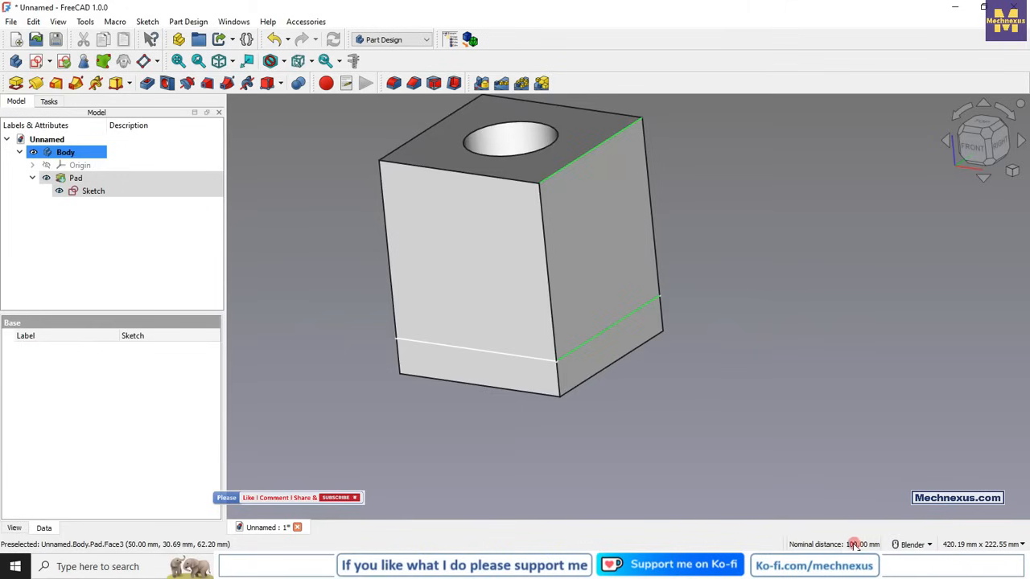
{"action": "left_click", "coordinate": [351, 60]}
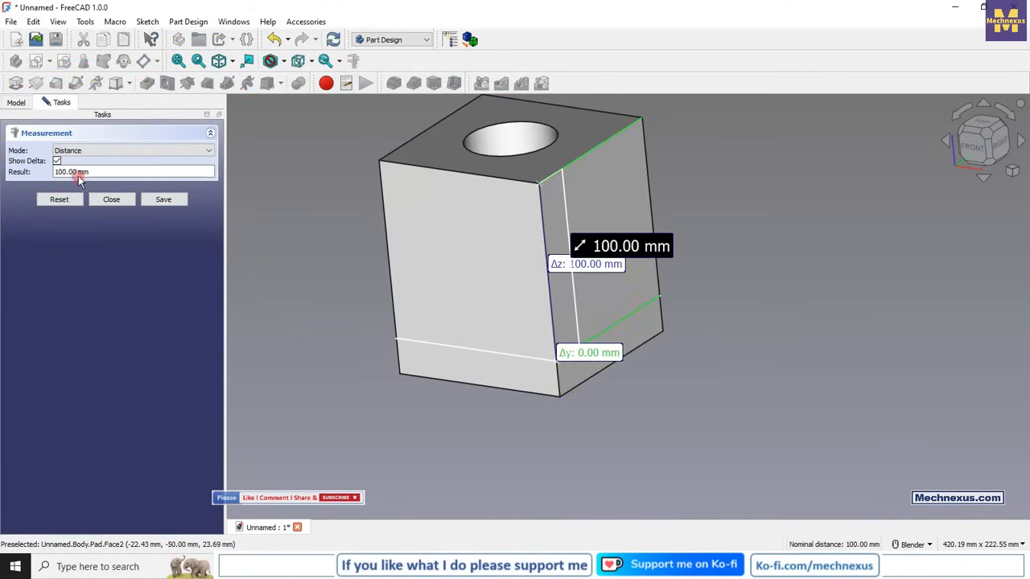
{"action": "left_click", "coordinate": [111, 198]}
{"action": "left_click", "coordinate": [650, 356]}
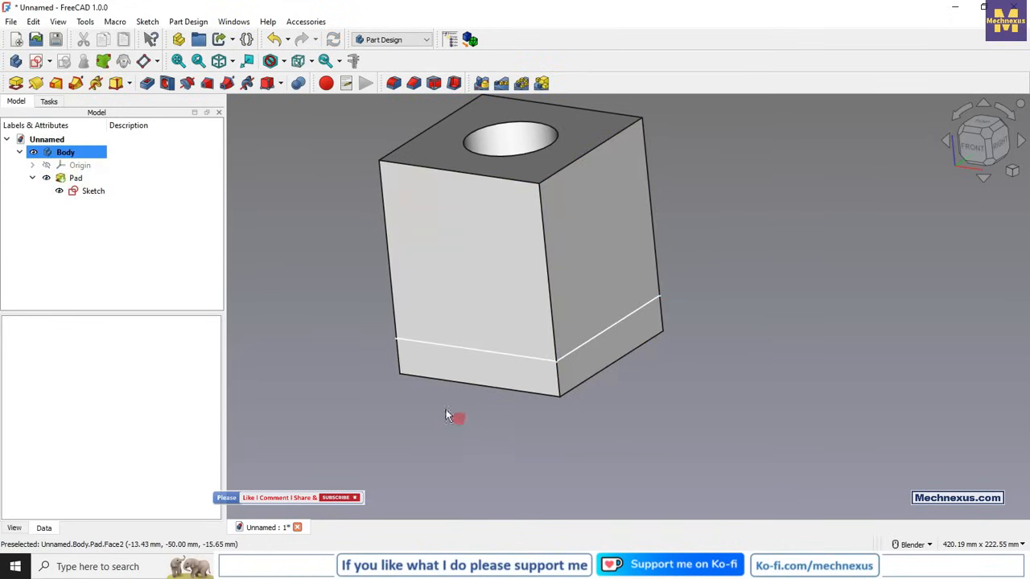
{"action": "right_click", "coordinate": [72, 180]}
{"action": "left_click", "coordinate": [104, 10]}
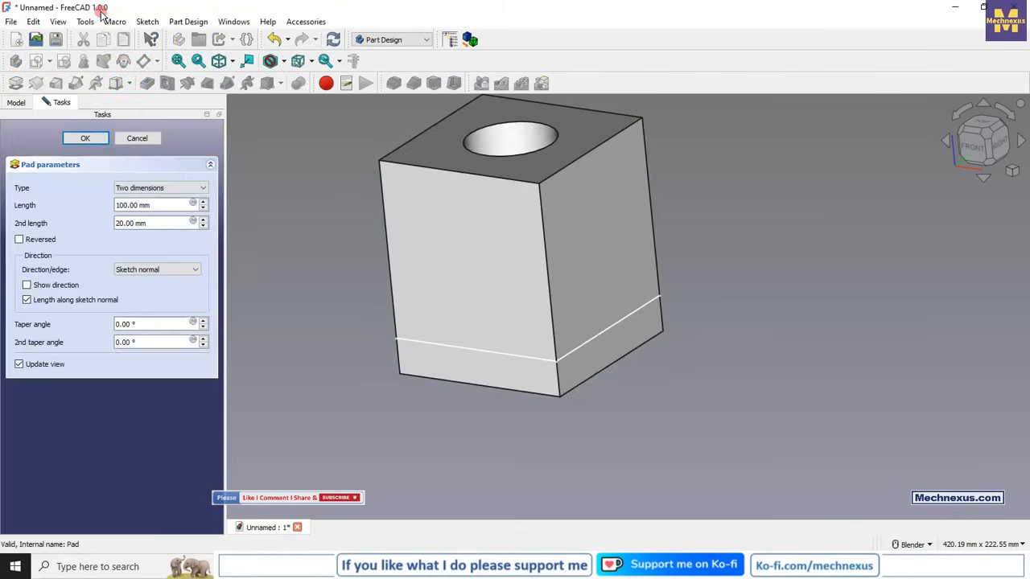
{"action": "left_click", "coordinate": [149, 188]}
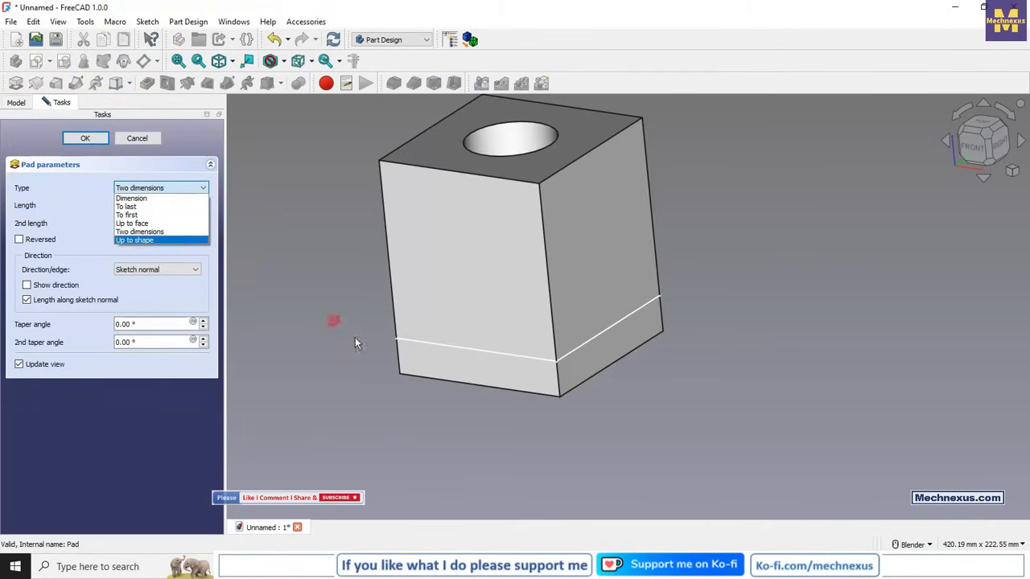
{"action": "left_click", "coordinate": [408, 412]}
{"action": "scroll", "coordinate": [408, 412], "scroll_direction": "down", "scroll_amount": 3}
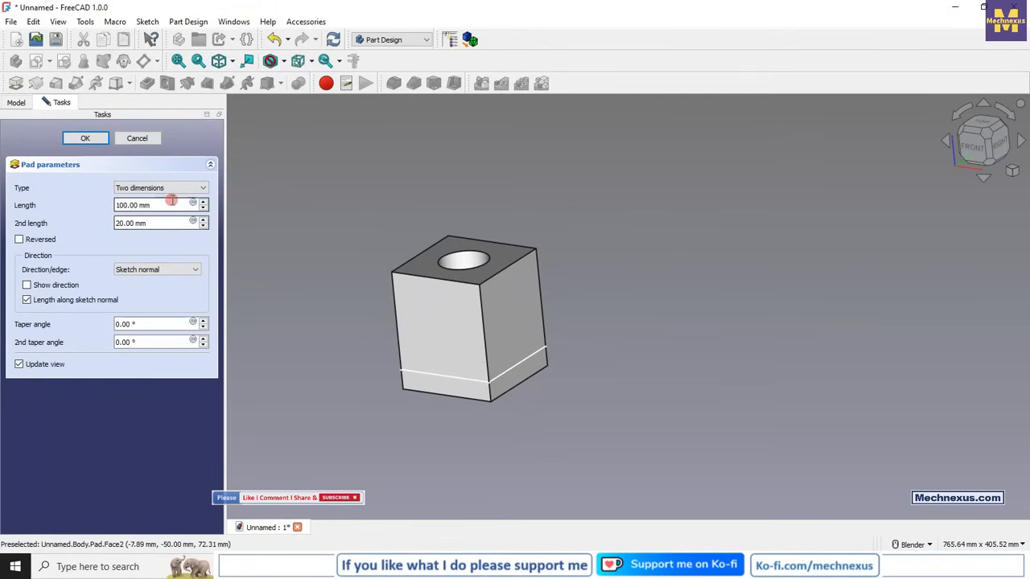
{"action": "middle_click_drag", "start_coordinate": [441, 276], "coordinate": [243, 255]}
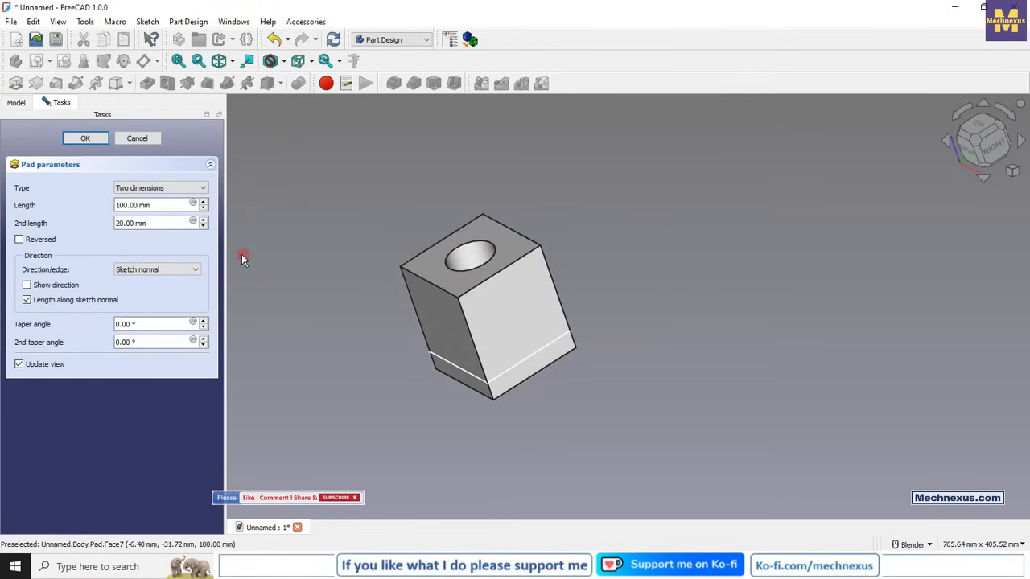
{"action": "left_click", "coordinate": [137, 139]}
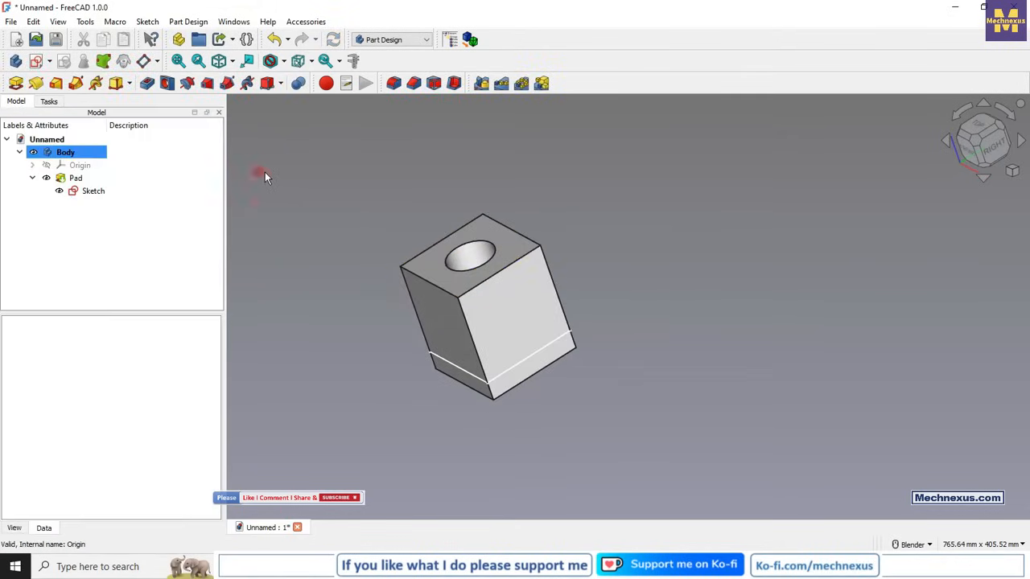
Make the body's origin planes and axes visible around the pad.
{"action": "left_click", "coordinate": [78, 166]}
{"action": "key", "text": "space"}
{"action": "left_click", "coordinate": [397, 202]}
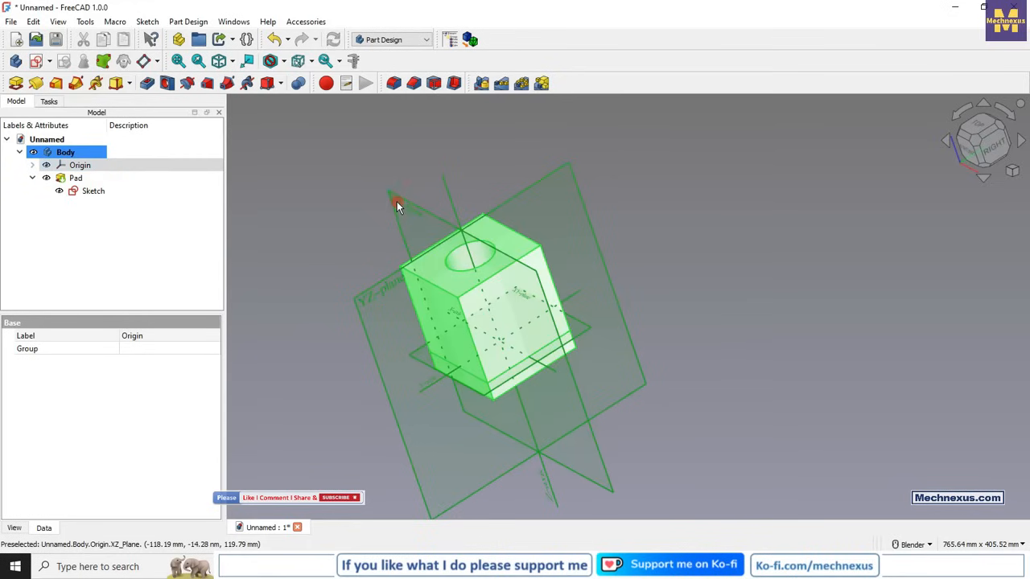
{"action": "left_click", "coordinate": [308, 237]}
Create a datum plane attached to the XZ plane with a 150 mm offset in the z-direction.
{"action": "left_click", "coordinate": [389, 203]}
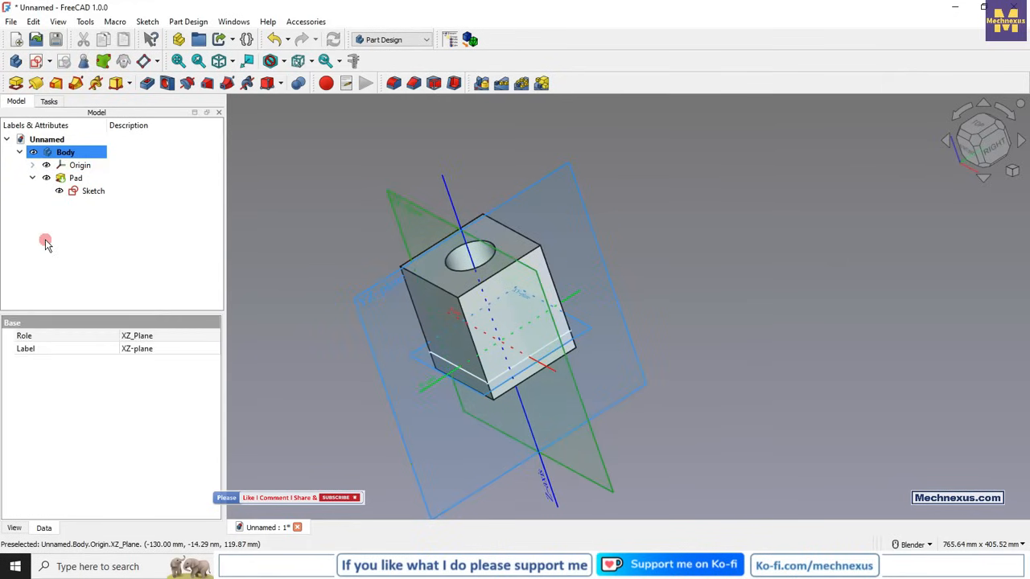
{"action": "left_click", "coordinate": [144, 63]}
{"action": "left_click", "coordinate": [97, 465]}
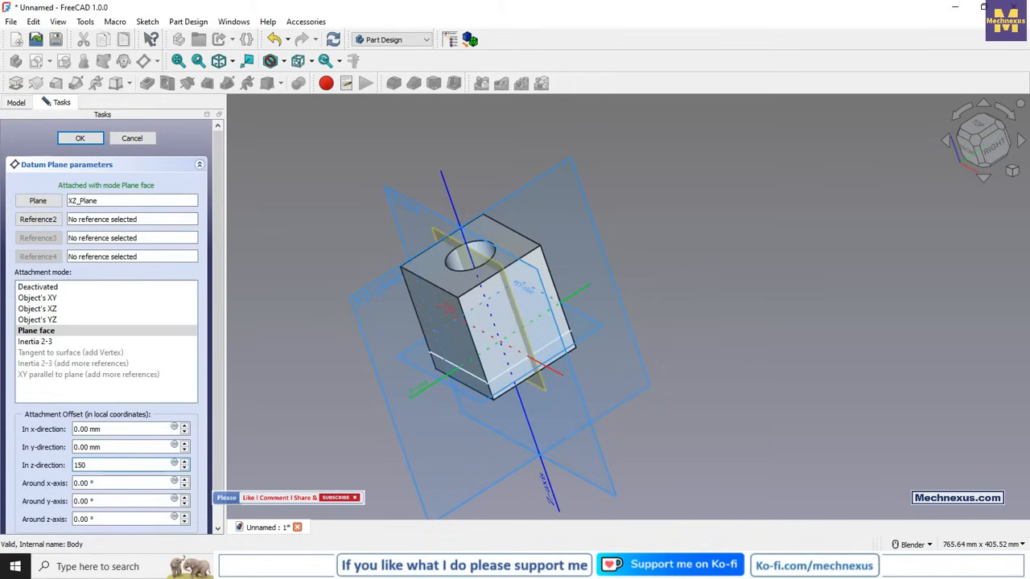
{"action": "scroll", "coordinate": [740, 316], "scroll_direction": "down", "scroll_amount": 2}
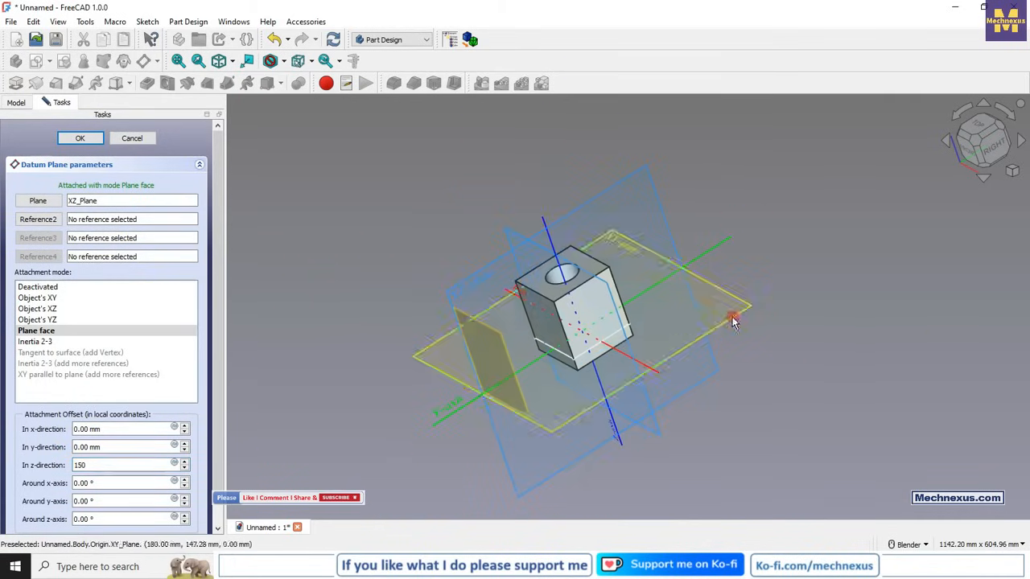
{"action": "left_click", "coordinate": [79, 138]}
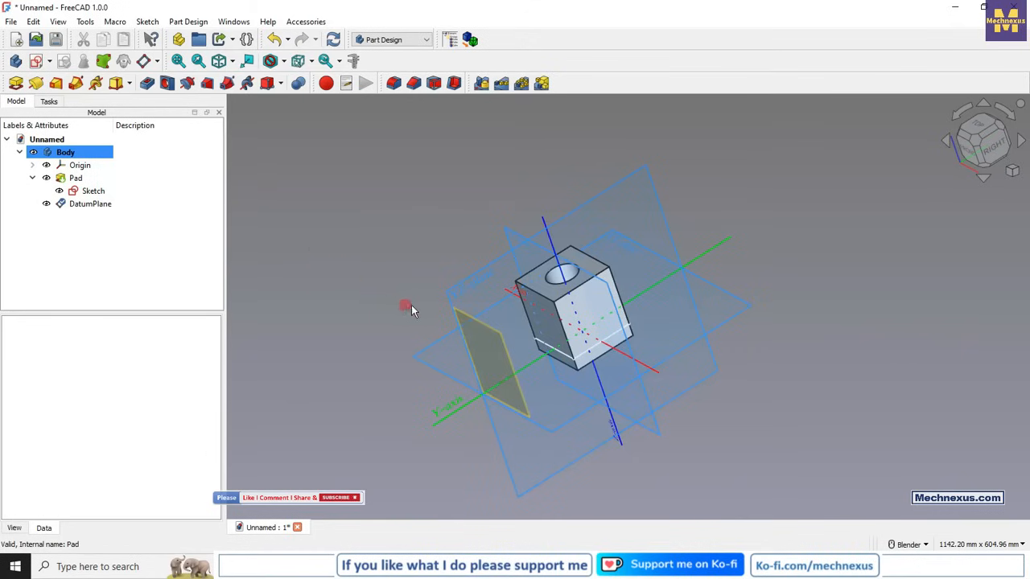
Recompute the datum plane.
{"action": "right_click", "coordinate": [80, 208]}
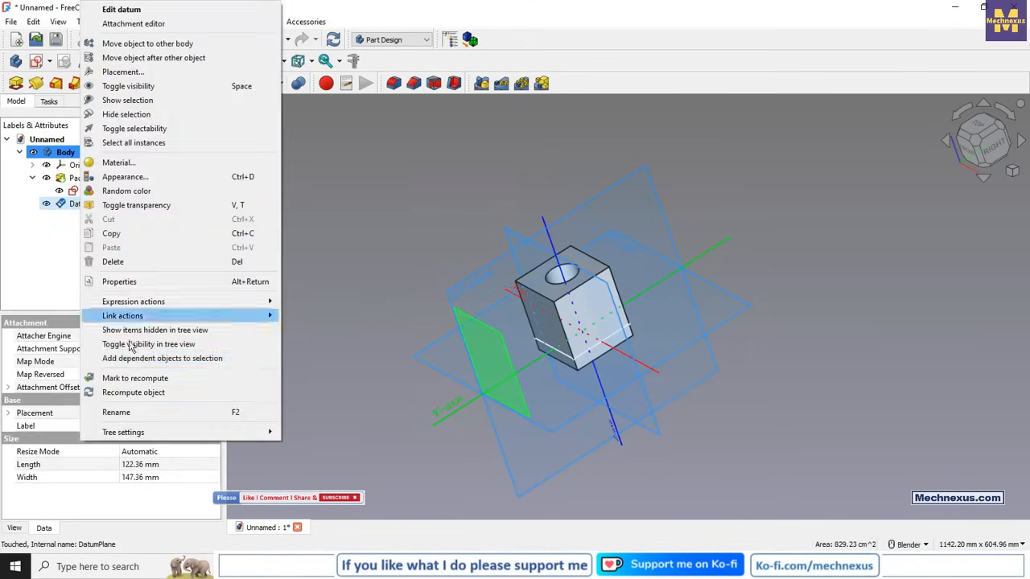
{"action": "left_click", "coordinate": [125, 393]}
{"action": "left_click", "coordinate": [303, 233]}
Sketch a six-sided polygon on the datum plane, centred on the vertical axis above the origin, about 72 mm across corners.
{"action": "left_click", "coordinate": [97, 204]}
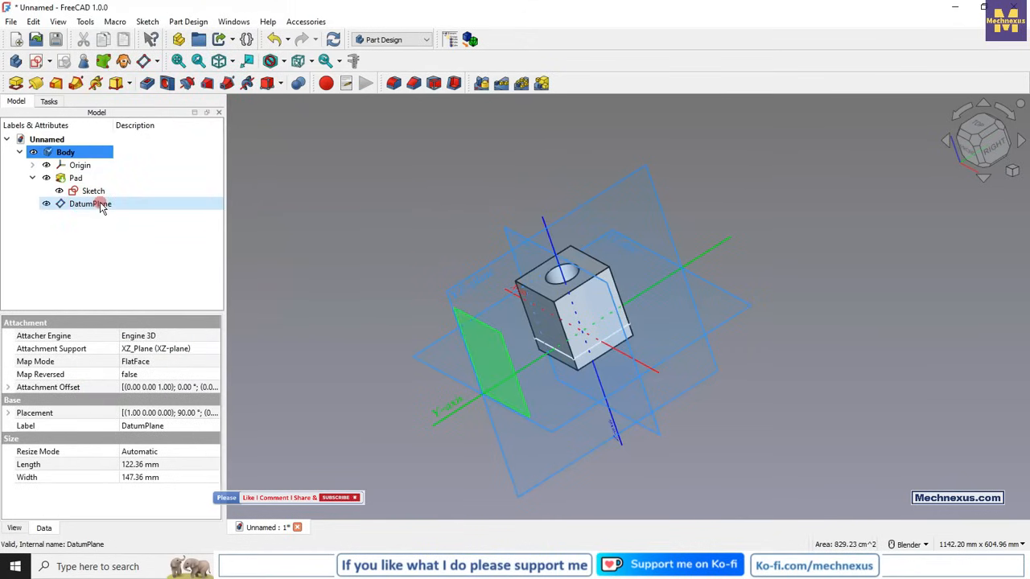
{"action": "left_click", "coordinate": [38, 62]}
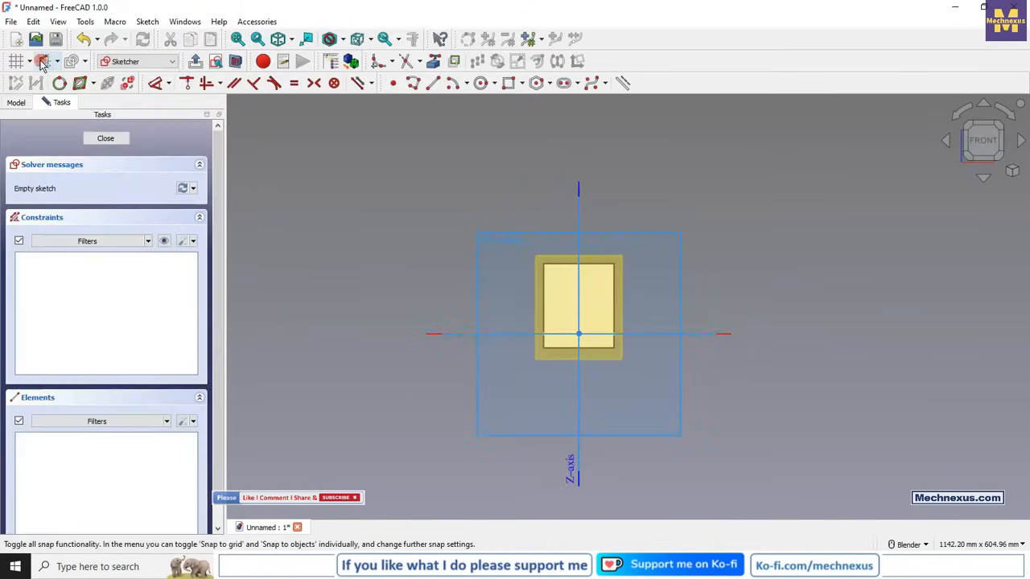
{"action": "scroll", "coordinate": [573, 282], "scroll_direction": "up", "scroll_amount": 1}
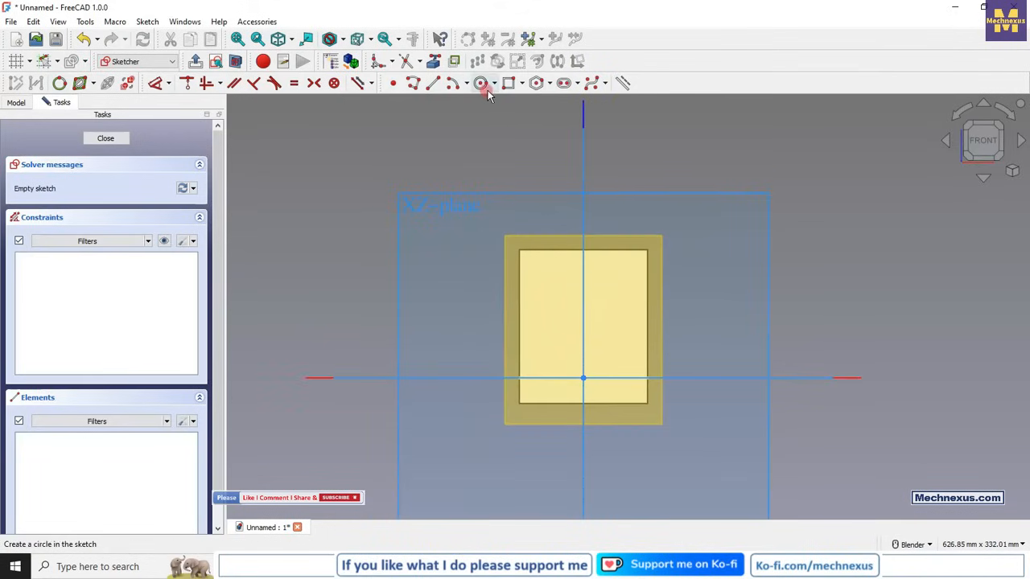
{"action": "left_click", "coordinate": [538, 85]}
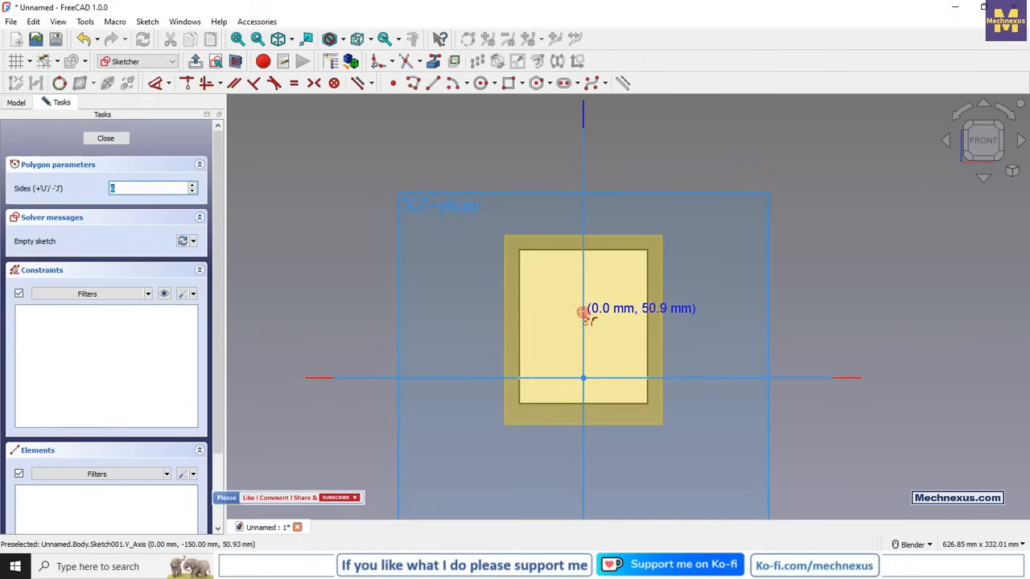
{"action": "left_click", "coordinate": [582, 312]}
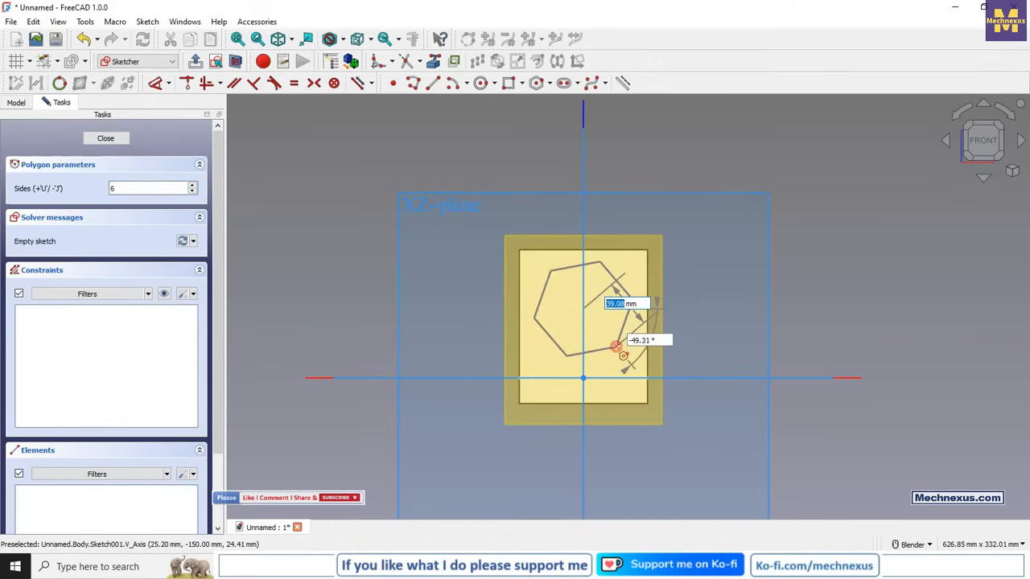
{"action": "left_click", "coordinate": [614, 347]}
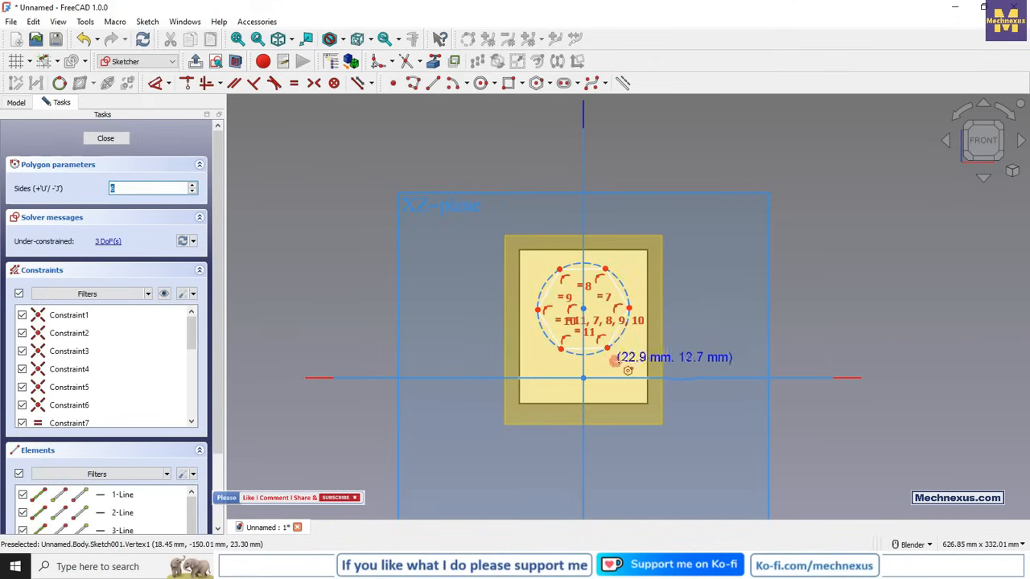
{"action": "right_click", "coordinate": [742, 261]}
Set the hexagon's construction circle to 60 mm diameter and constrain the hexagon's upper edge horizontal.
{"action": "scroll", "coordinate": [647, 256], "scroll_direction": "up", "scroll_amount": 3}
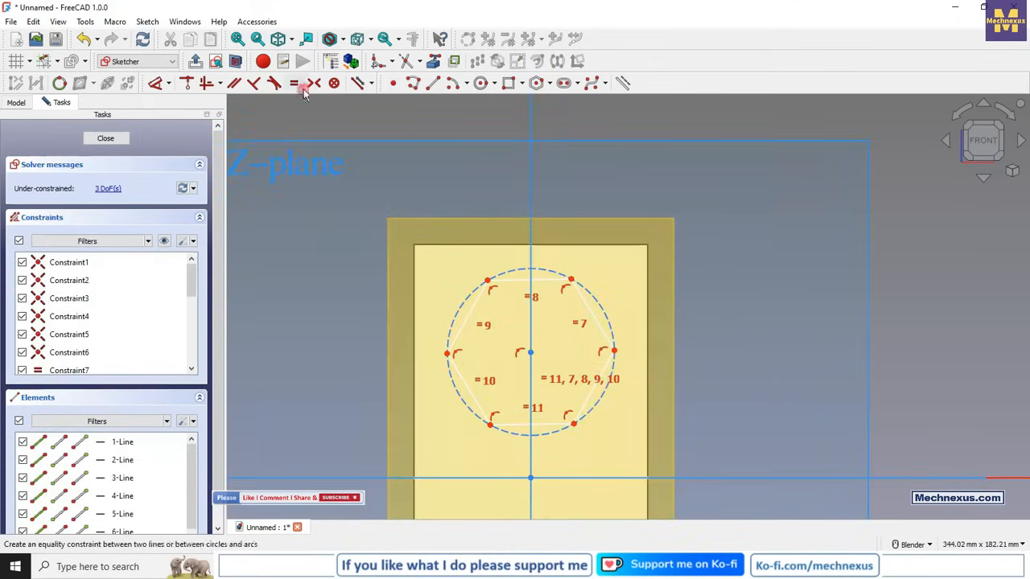
{"action": "left_click", "coordinate": [158, 85]}
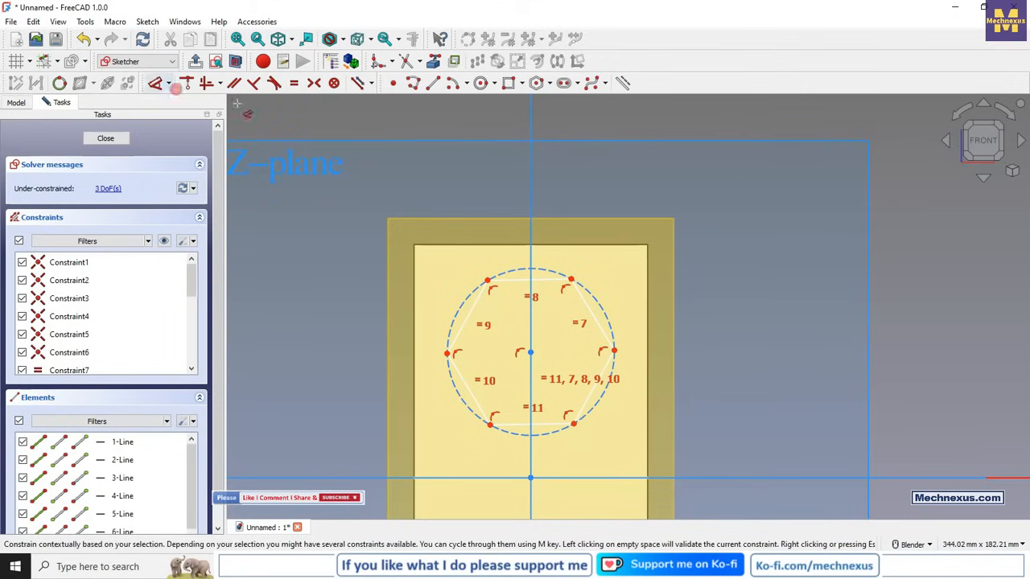
{"action": "left_click", "coordinate": [608, 322]}
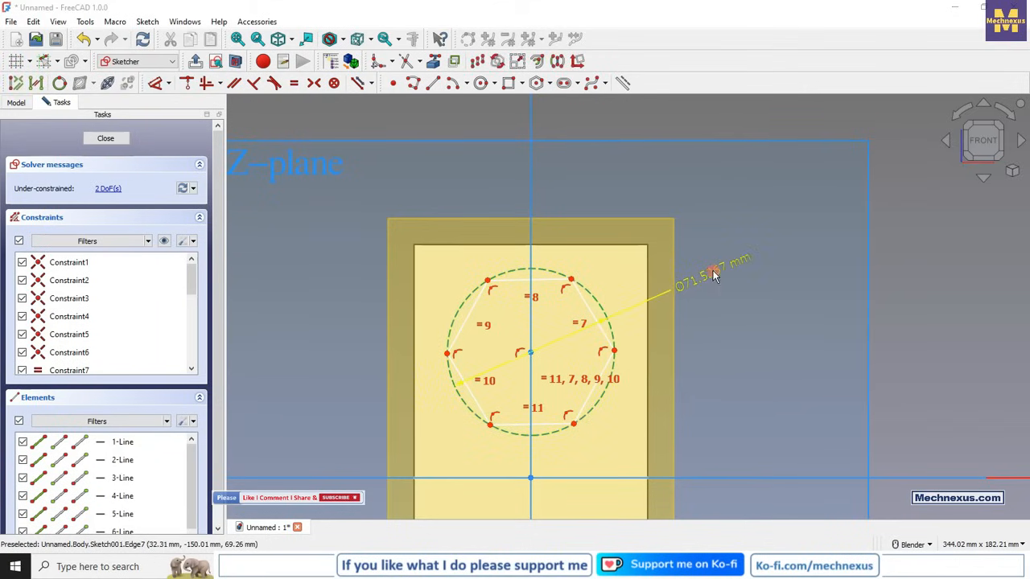
{"action": "left_click", "coordinate": [714, 275]}
{"action": "key", "text": "Return"}
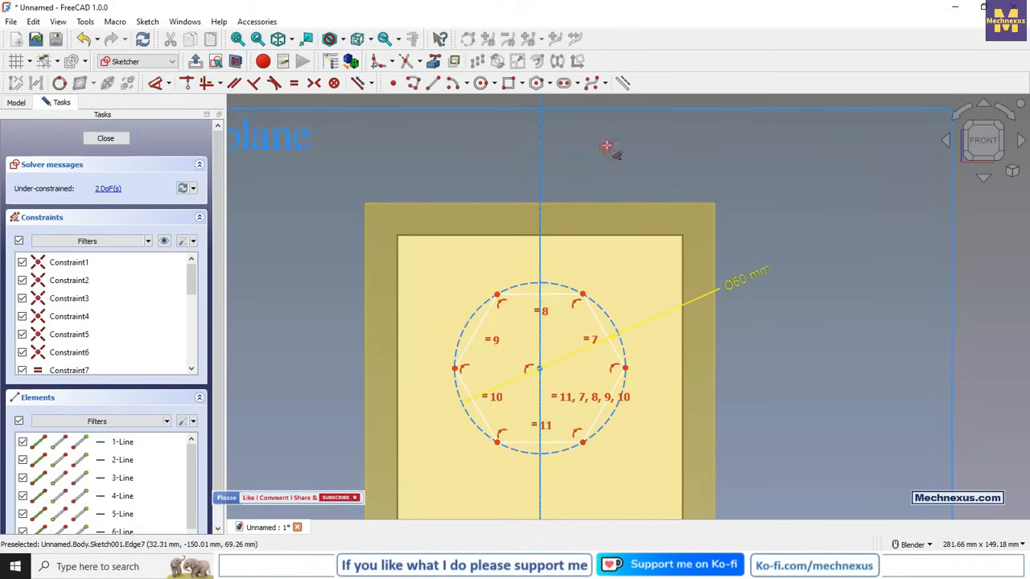
{"action": "left_click", "coordinate": [561, 300]}
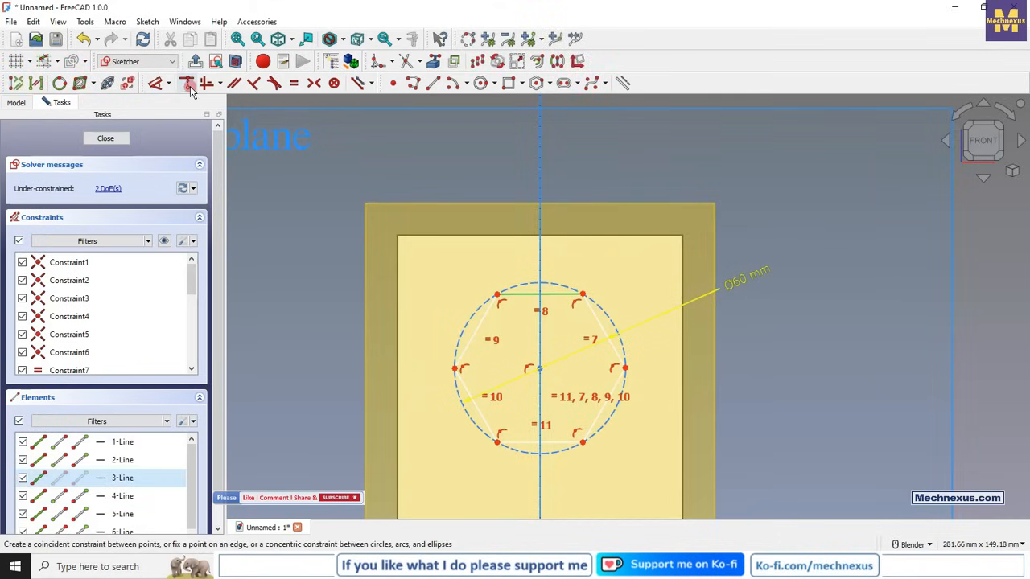
{"action": "left_click", "coordinate": [206, 83]}
Constrain the hexagon's centre 50 mm vertically above the origin and close the sketch.
{"action": "scroll", "coordinate": [542, 291], "scroll_direction": "down", "scroll_amount": 2}
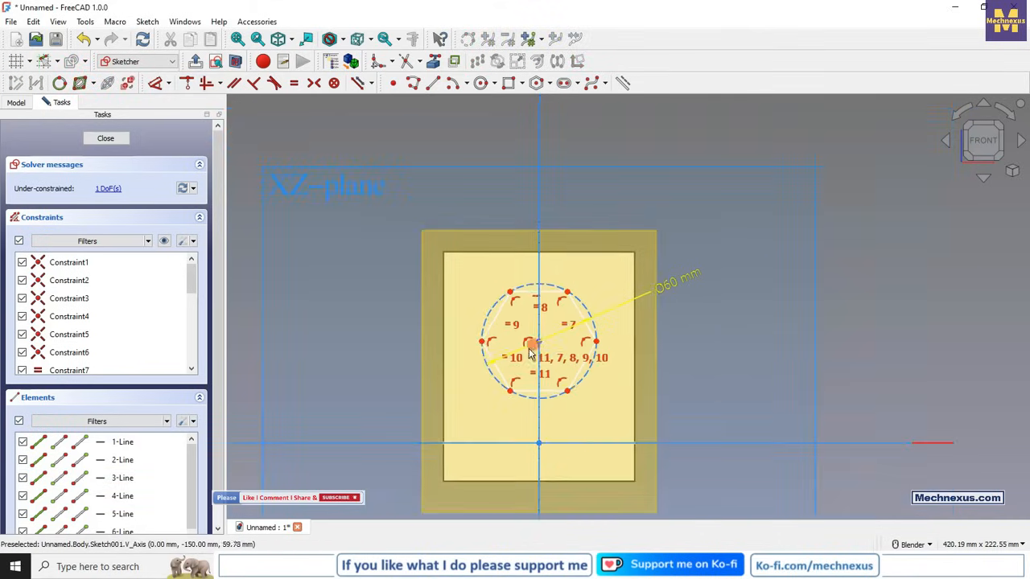
{"action": "scroll", "coordinate": [524, 349], "scroll_direction": "up", "scroll_amount": 2}
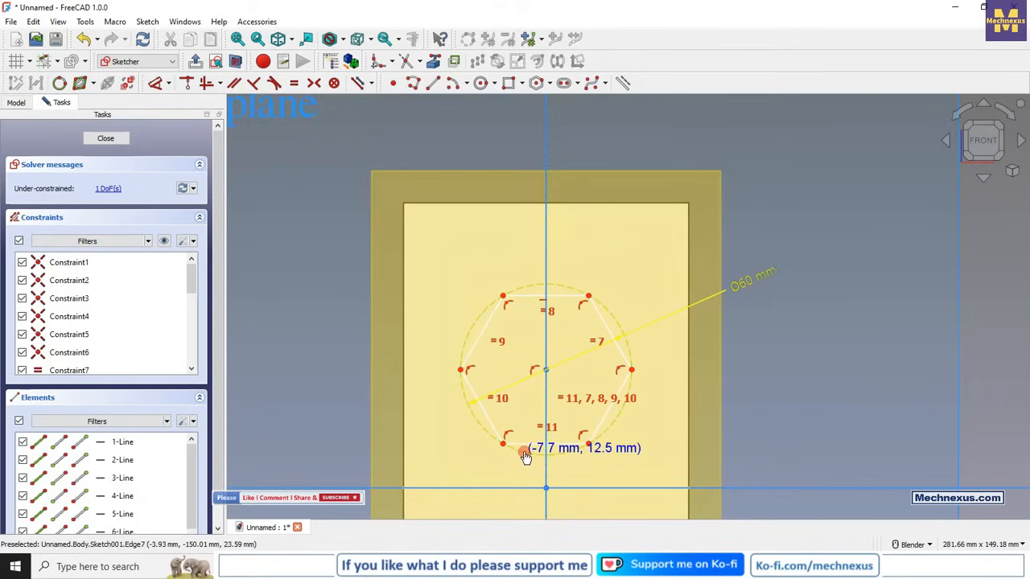
{"action": "scroll", "coordinate": [531, 423], "scroll_direction": "down", "scroll_amount": 2}
{"action": "left_click", "coordinate": [155, 83]}
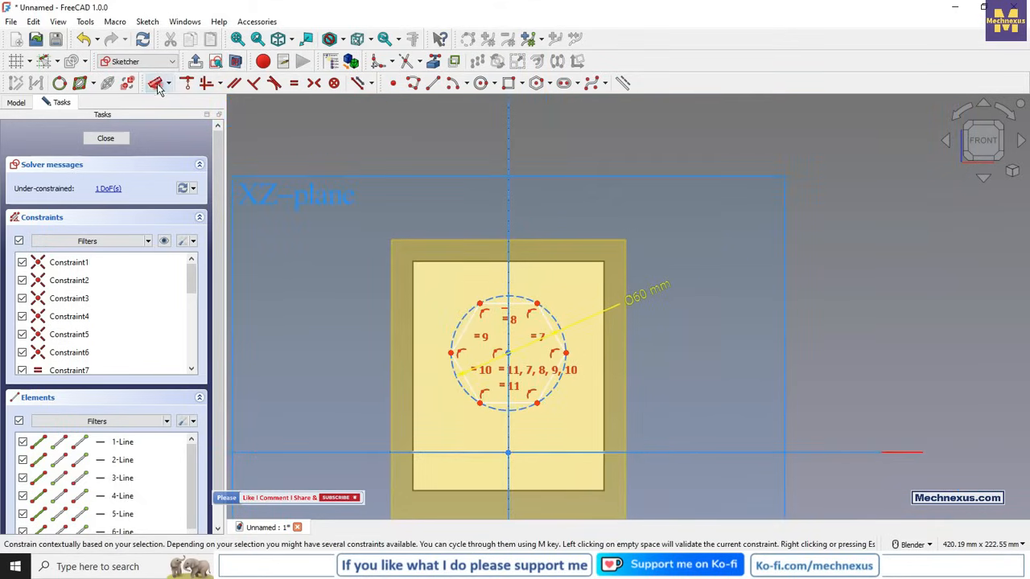
{"action": "left_click", "coordinate": [509, 451]}
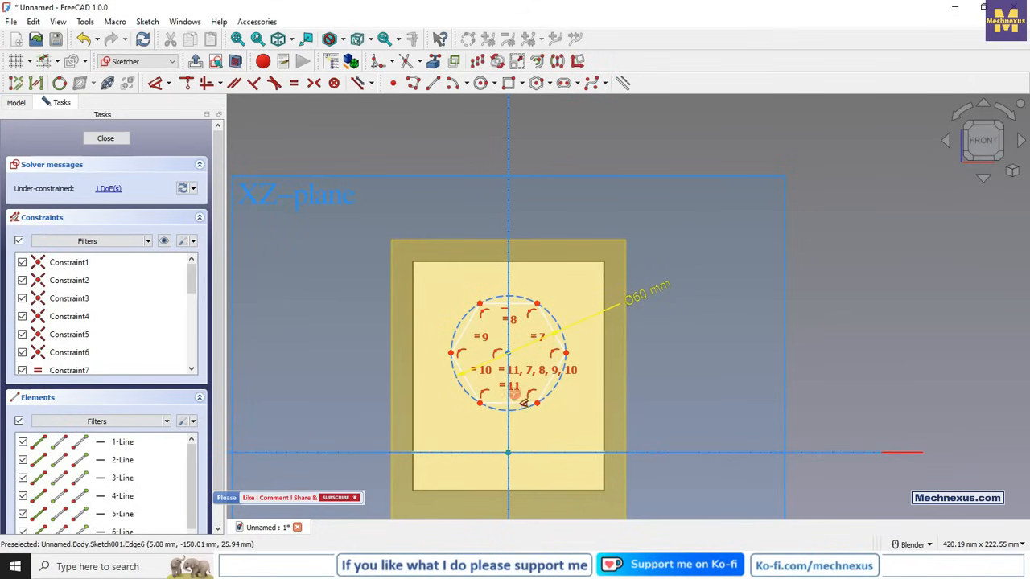
{"action": "left_click", "coordinate": [509, 354]}
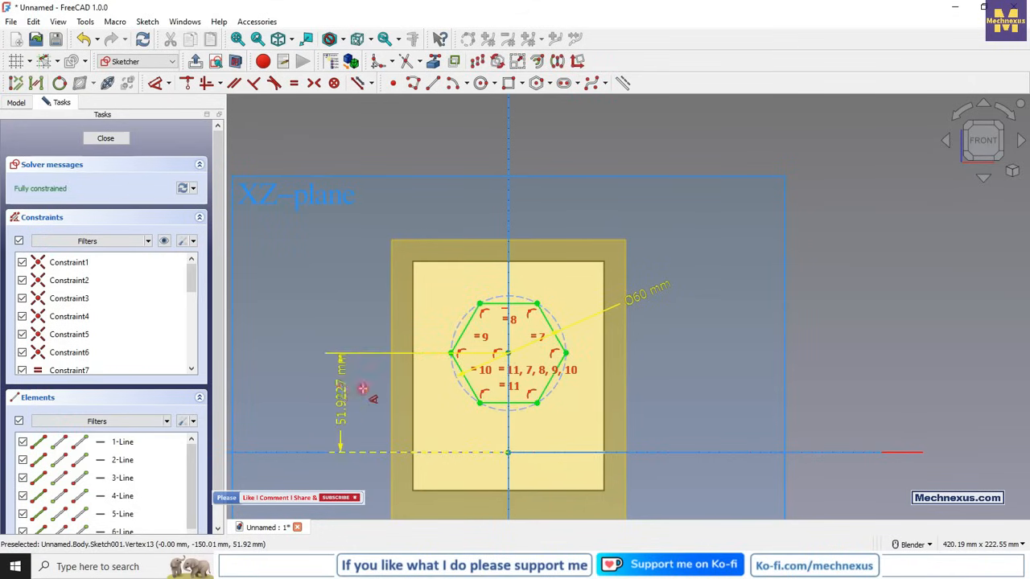
{"action": "left_click", "coordinate": [362, 392]}
{"action": "type", "text": "50"}
{"action": "key", "text": "Return"}
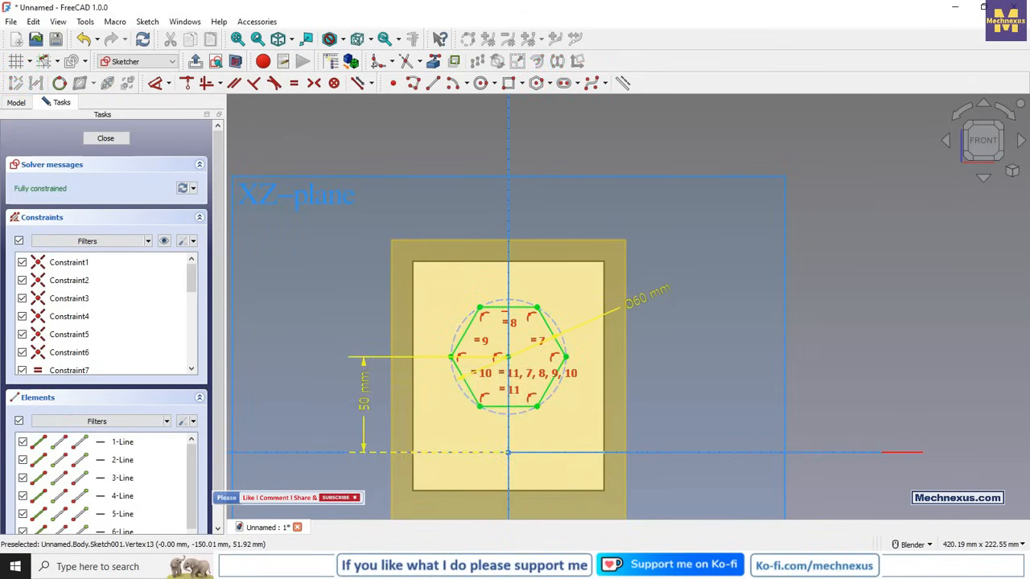
{"action": "left_click", "coordinate": [106, 138]}
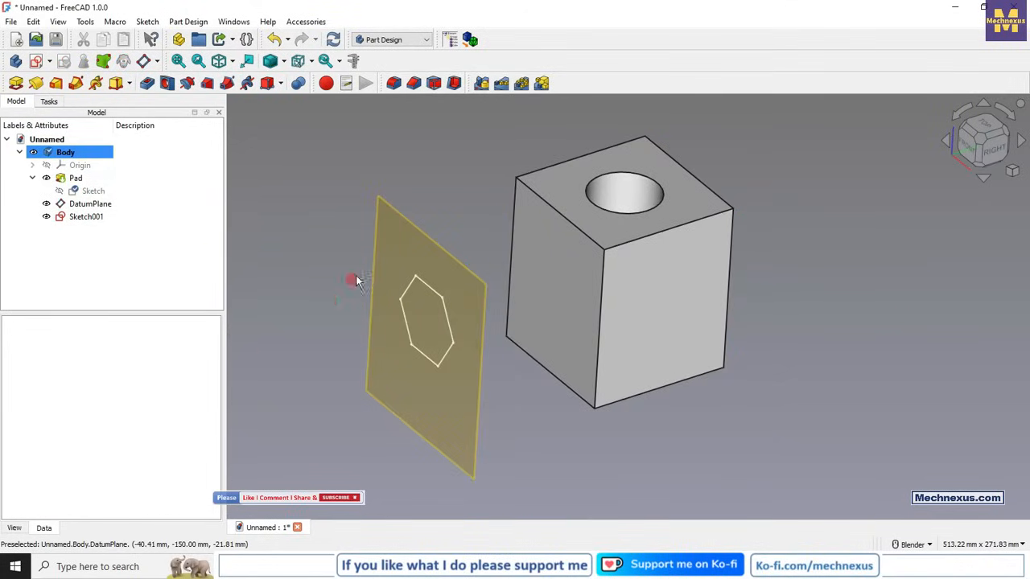
Start a pad of the hexagon sketch and extrude it to the block with the Up to shape type.
{"action": "left_click", "coordinate": [84, 217]}
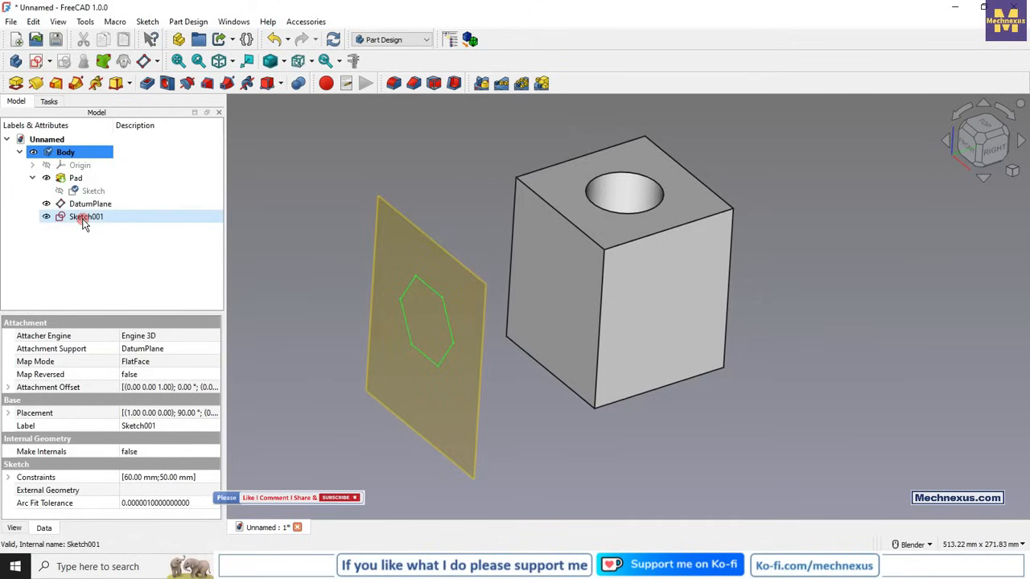
{"action": "left_click", "coordinate": [14, 83]}
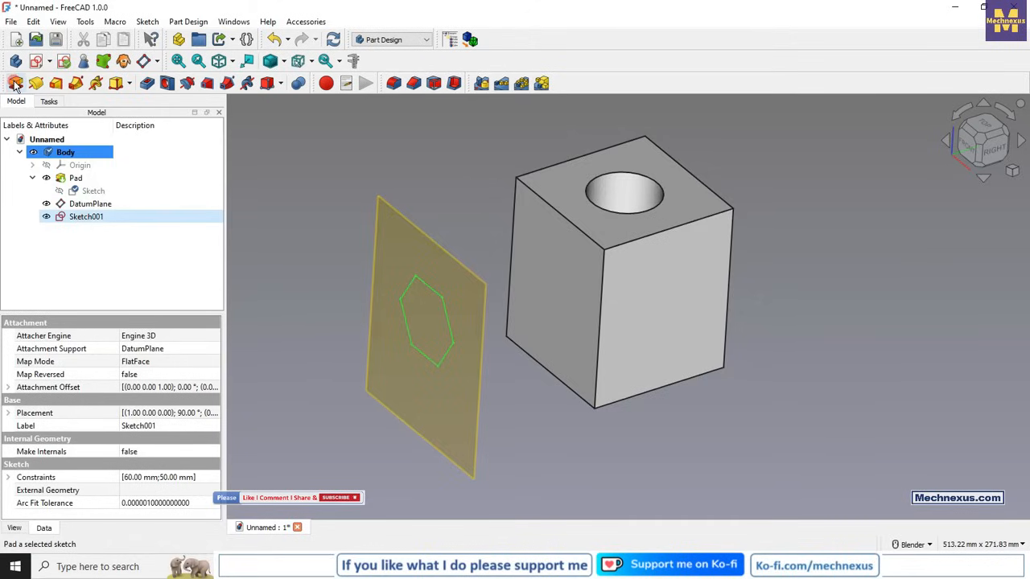
{"action": "left_click", "coordinate": [14, 84]}
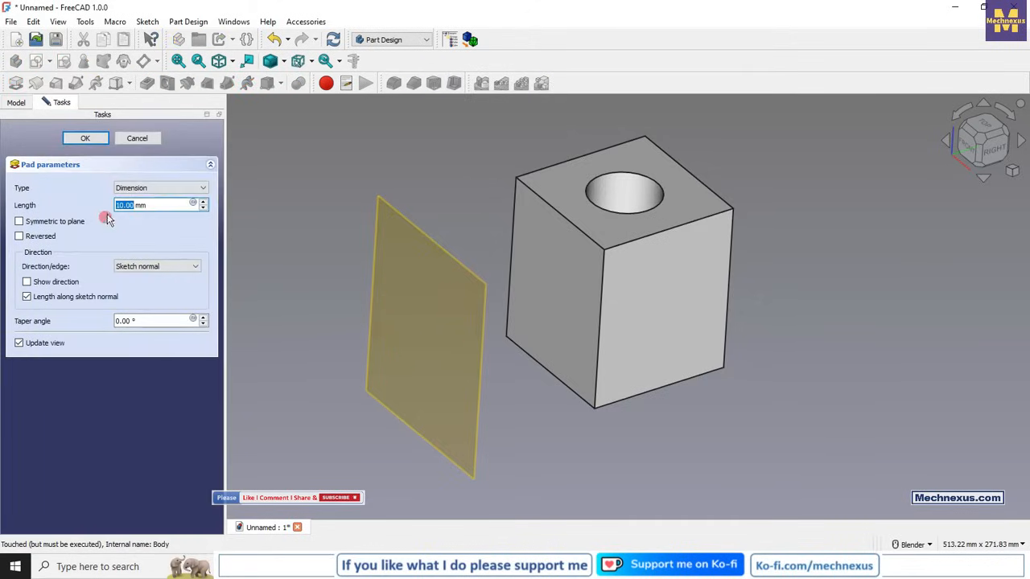
{"action": "left_click", "coordinate": [159, 187]}
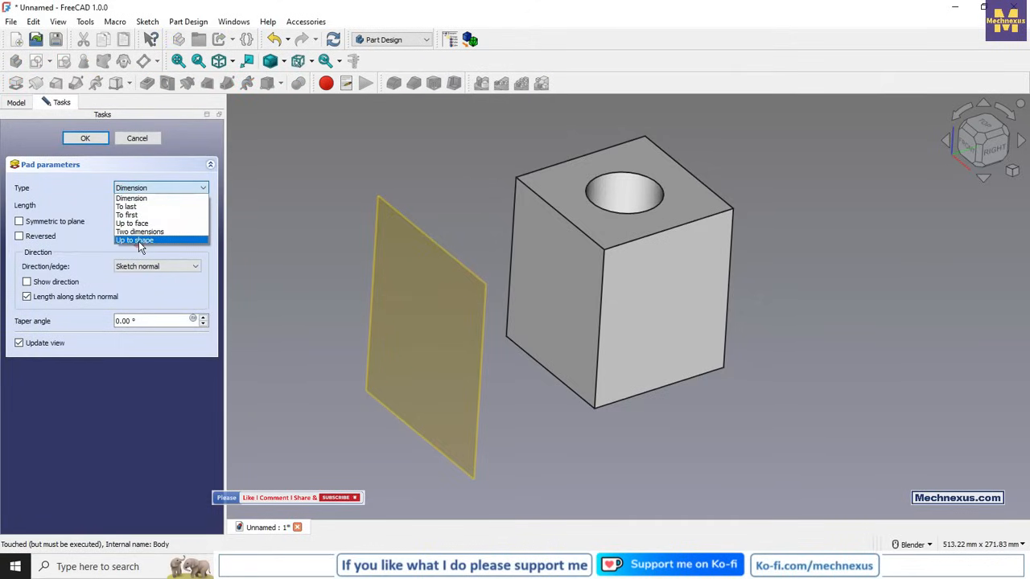
{"action": "left_click", "coordinate": [139, 240]}
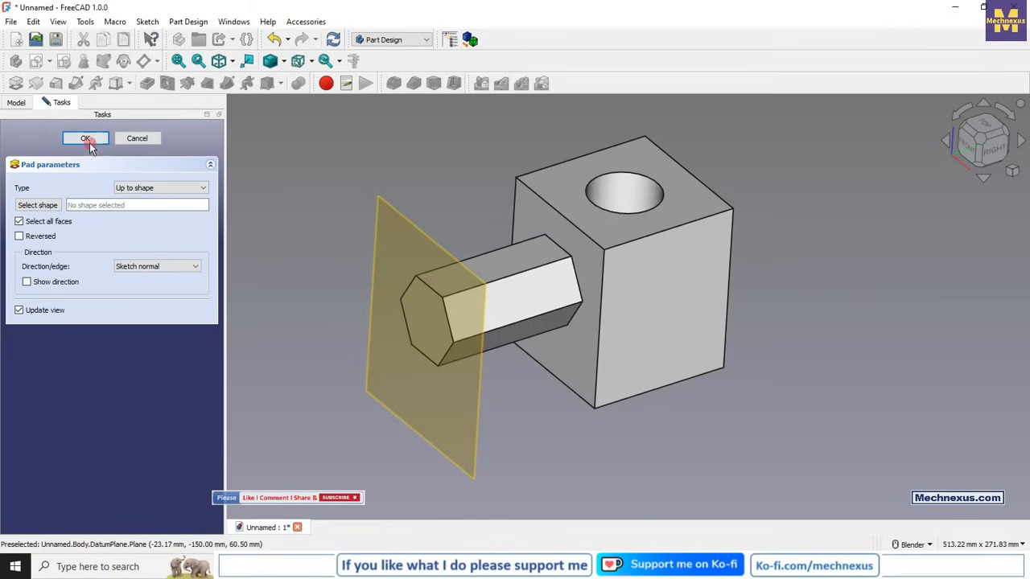
Switch the hexagon pad's type to Up to face, pick the block's face opposite the sketch and confirm the pad.
{"action": "left_click", "coordinate": [131, 189]}
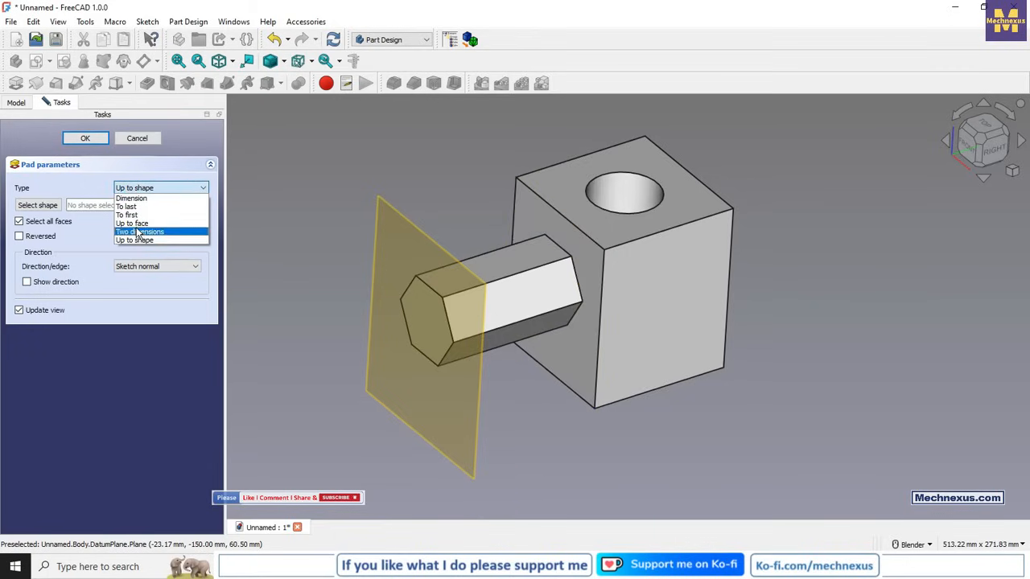
{"action": "left_click", "coordinate": [135, 224]}
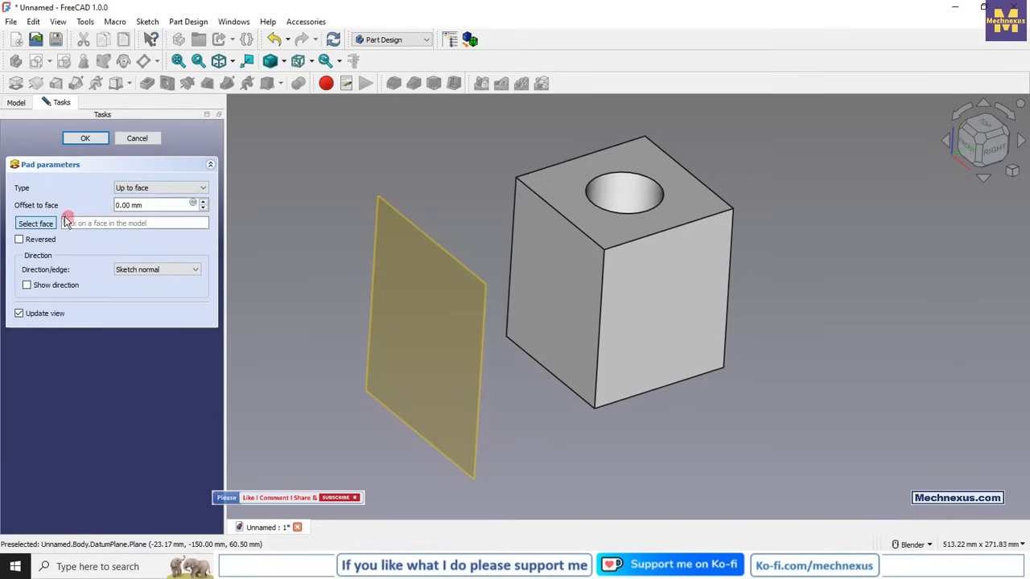
{"action": "left_click", "coordinate": [41, 224]}
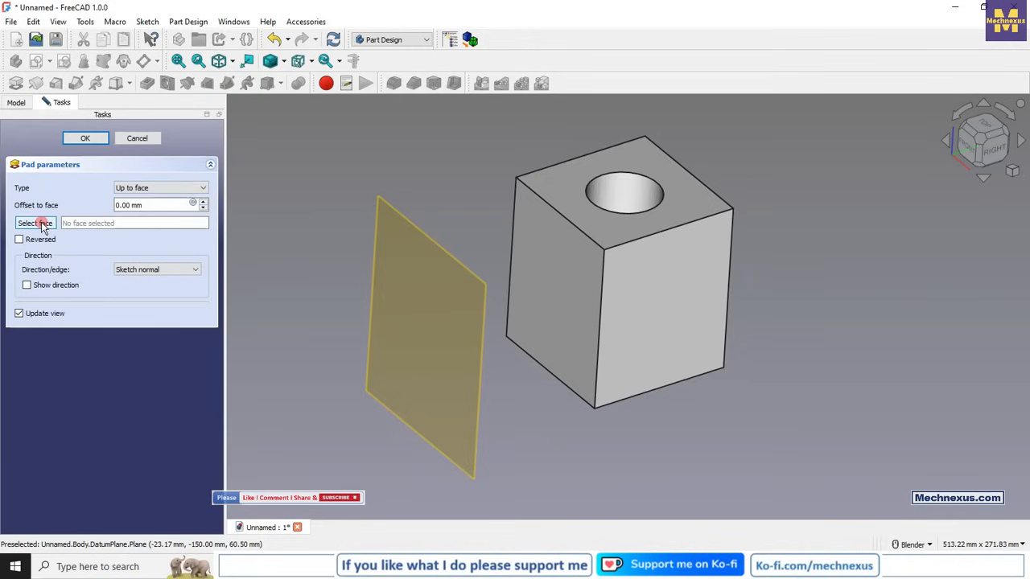
{"action": "left_click", "coordinate": [544, 296]}
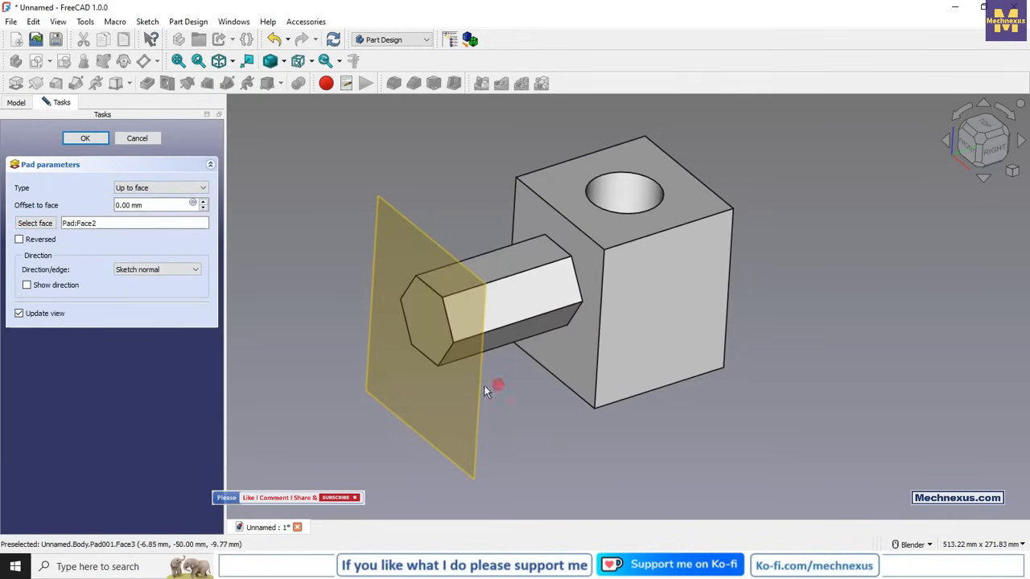
{"action": "left_click", "coordinate": [85, 138]}
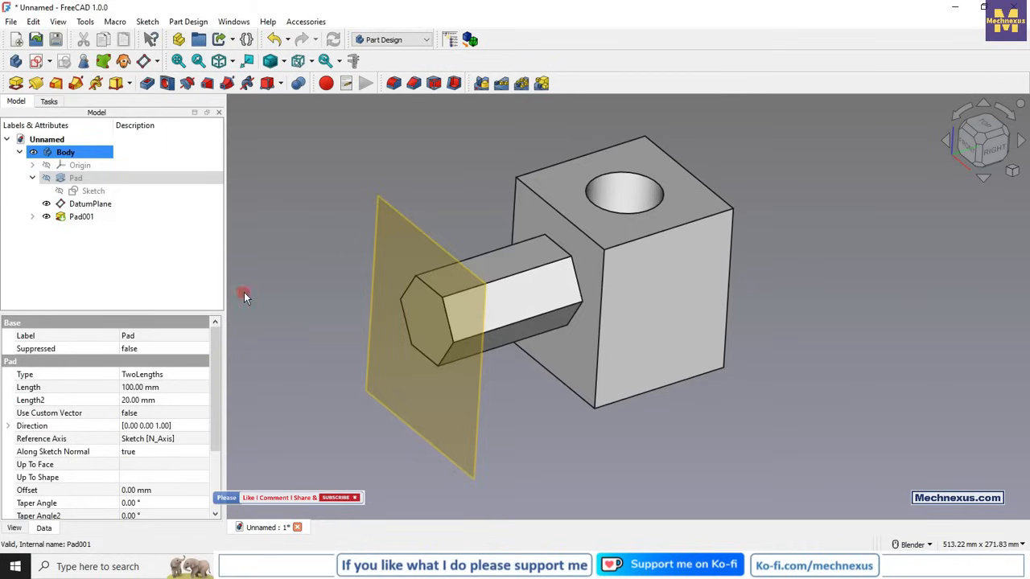
{"action": "left_click", "coordinate": [269, 228]}
{"action": "left_click", "coordinate": [388, 239]}
{"action": "left_click", "coordinate": [325, 220]}
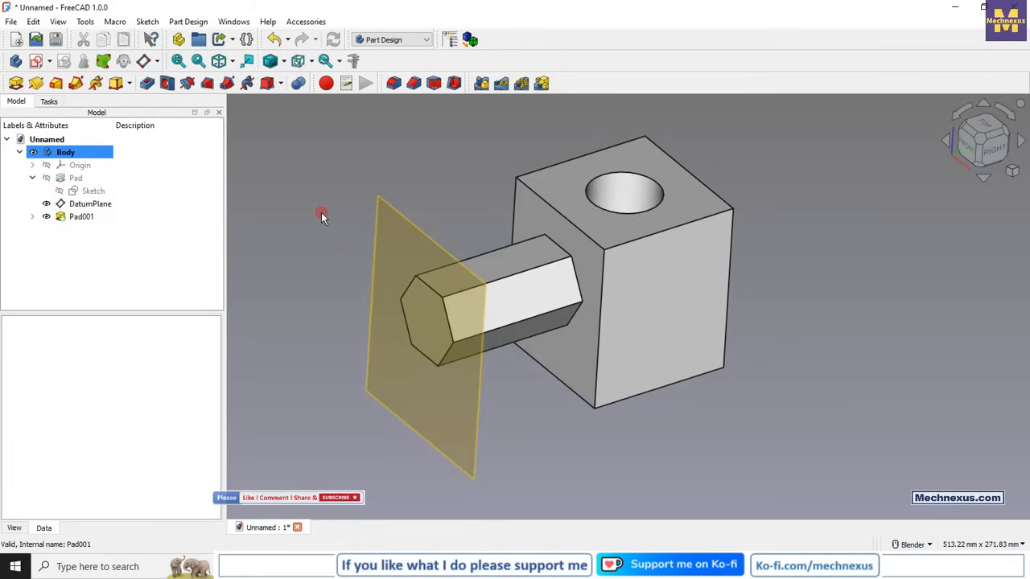
Hide the datum plane in front of the hexagonal pad.
{"action": "left_click", "coordinate": [90, 204]}
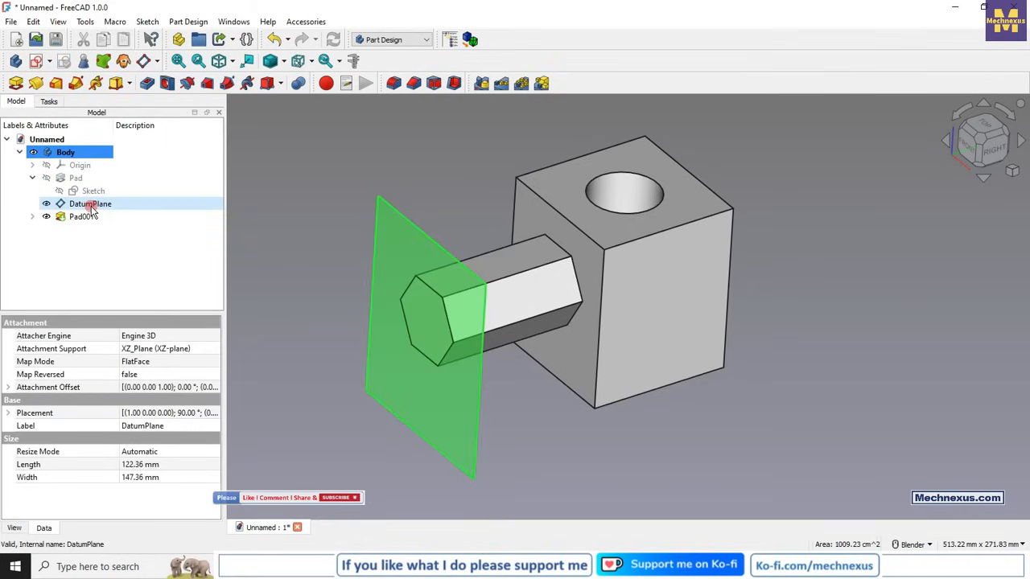
{"action": "key", "text": "space"}
{"action": "left_click", "coordinate": [286, 228]}
{"action": "middle_click_drag", "start_coordinate": [464, 288], "coordinate": [422, 341]}
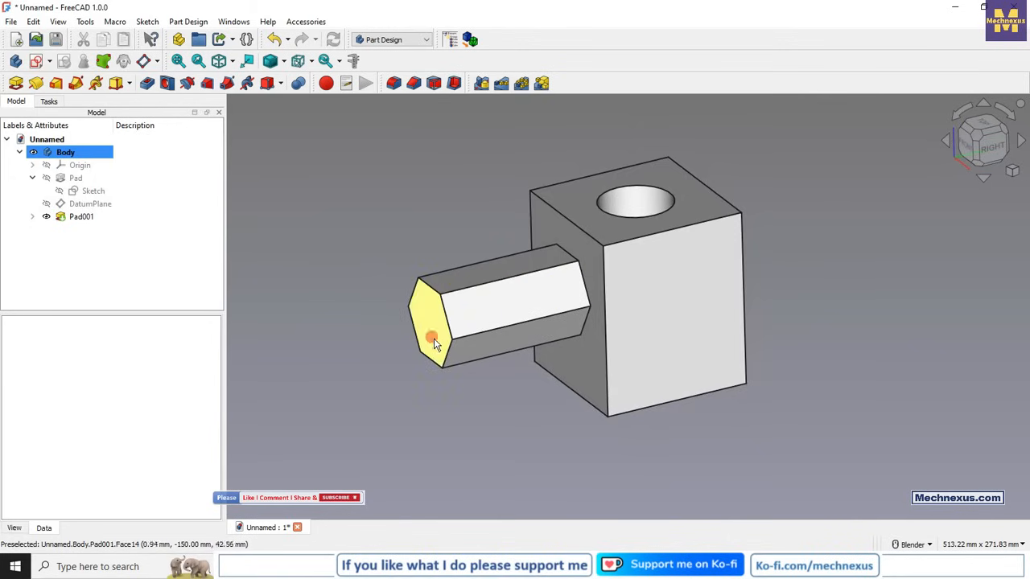
Reopen the hexagonal pad for editing and switch its type to Dimension.
{"action": "right_click", "coordinate": [80, 217]}
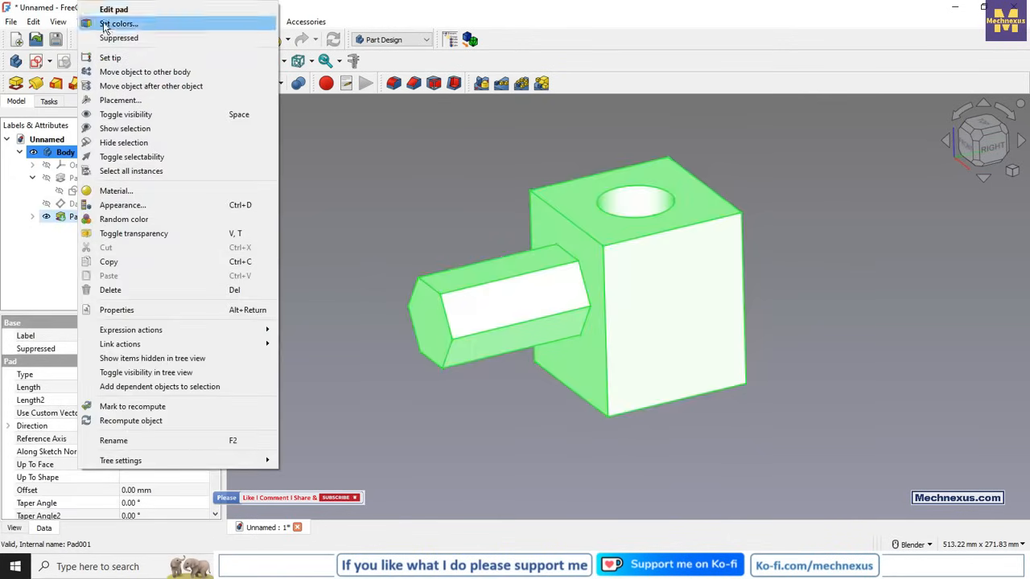
{"action": "left_click", "coordinate": [113, 9]}
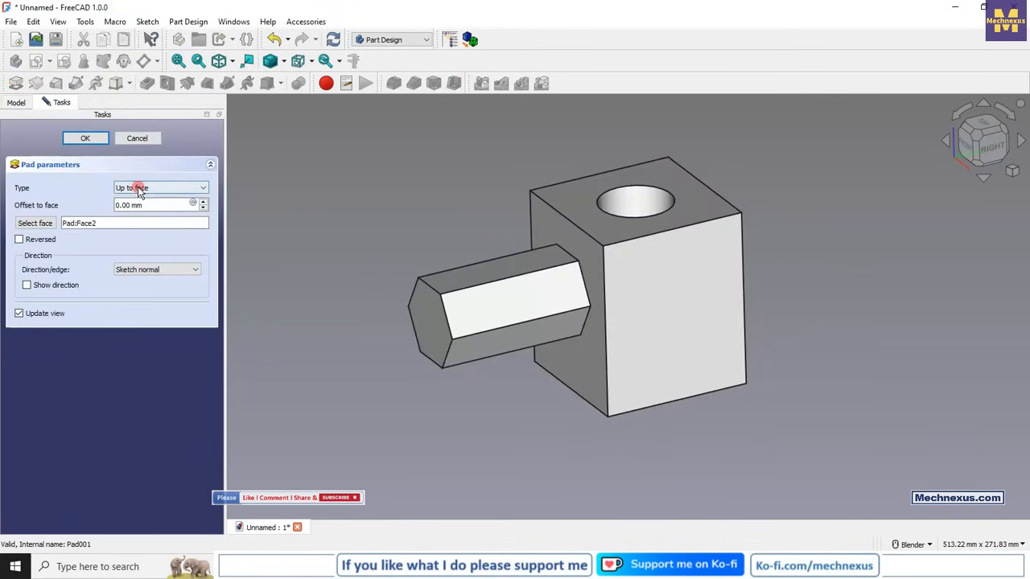
{"action": "left_click", "coordinate": [138, 189]}
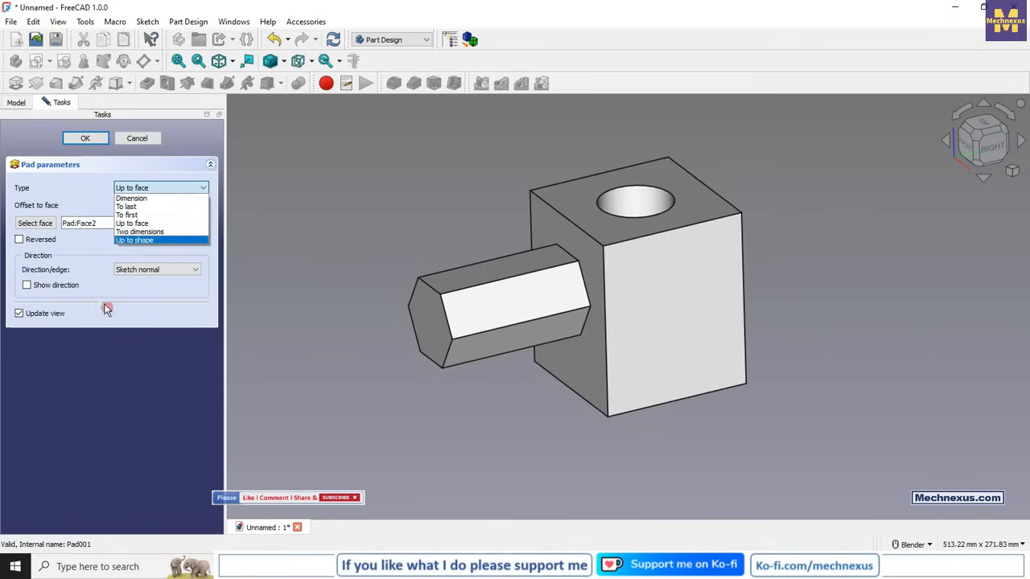
{"action": "left_click", "coordinate": [134, 199]}
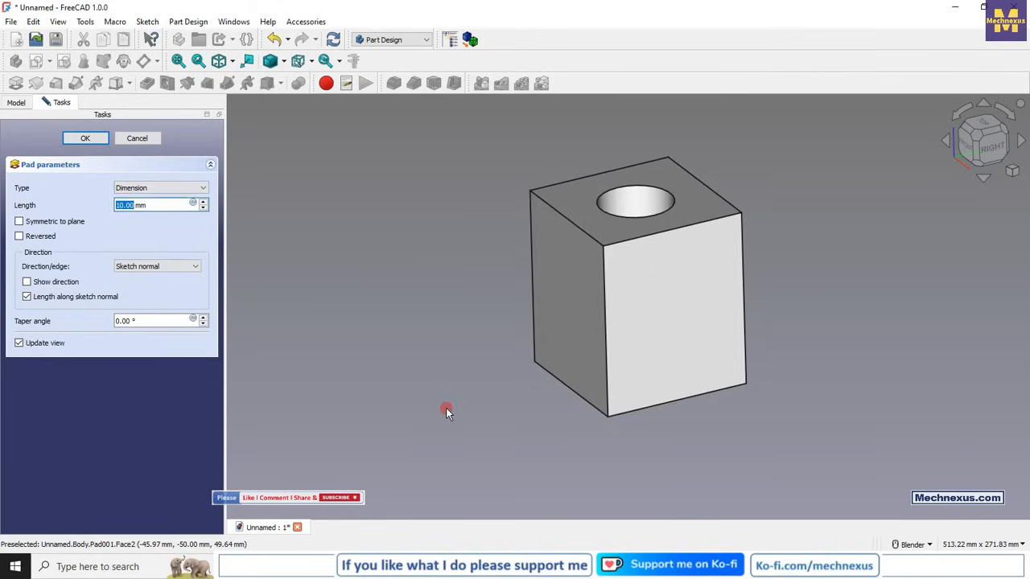
Set the hexagonal pad's type back to Up to face, reselect the block's face facing the hexagon and confirm the pad.
{"action": "left_click", "coordinate": [145, 189]}
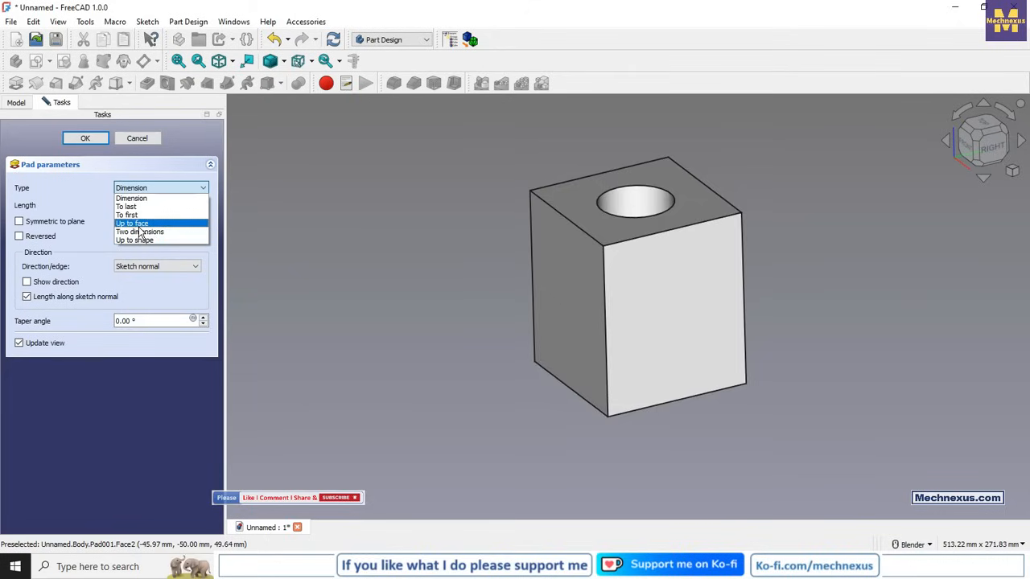
{"action": "left_click", "coordinate": [141, 225]}
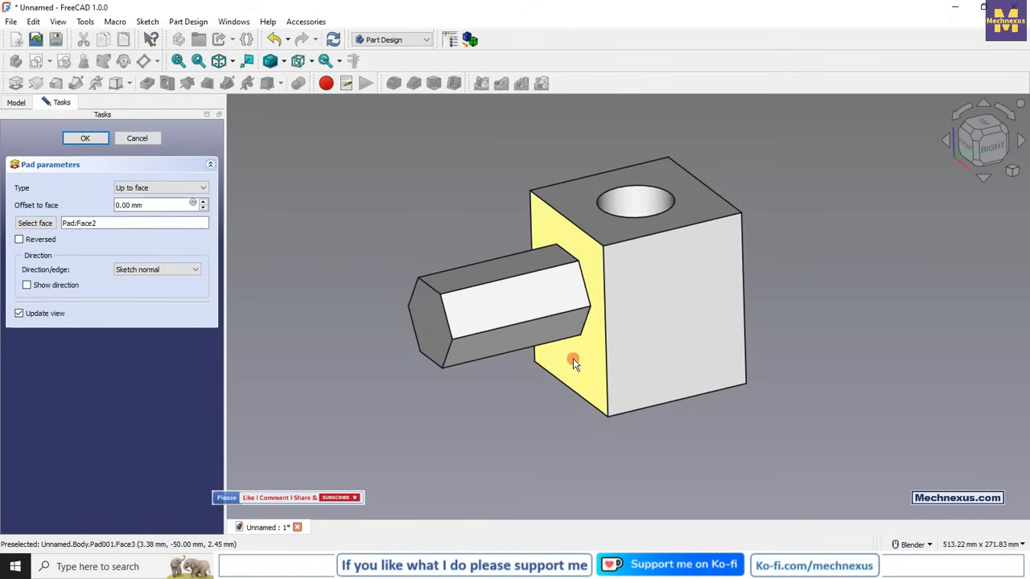
{"action": "left_click", "coordinate": [37, 225]}
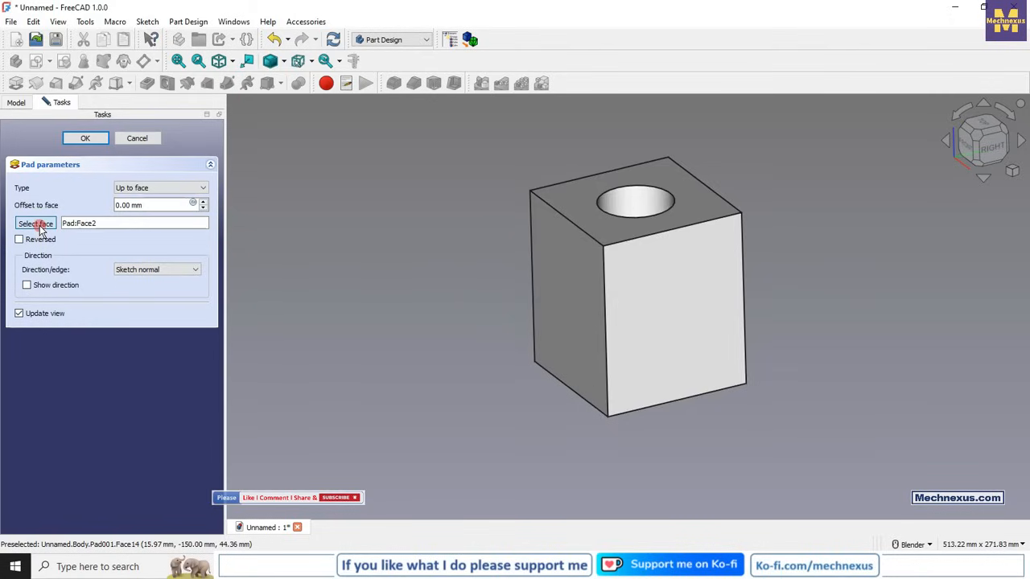
{"action": "left_click", "coordinate": [578, 343]}
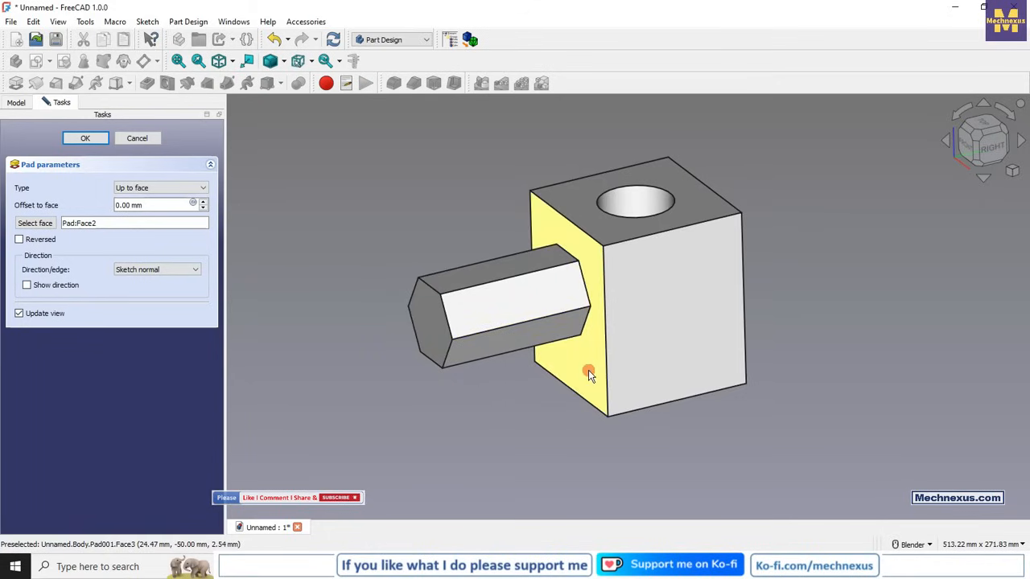
{"action": "left_click", "coordinate": [85, 139]}
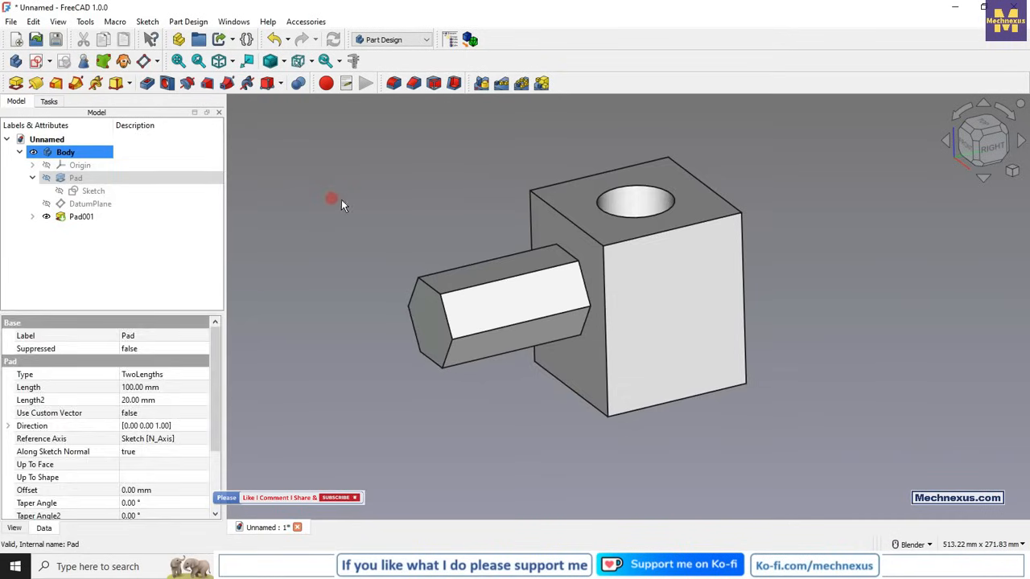
Clear the selection and view the finished block with its hexagonal pad in isometric orientation.
{"action": "left_click", "coordinate": [344, 202]}
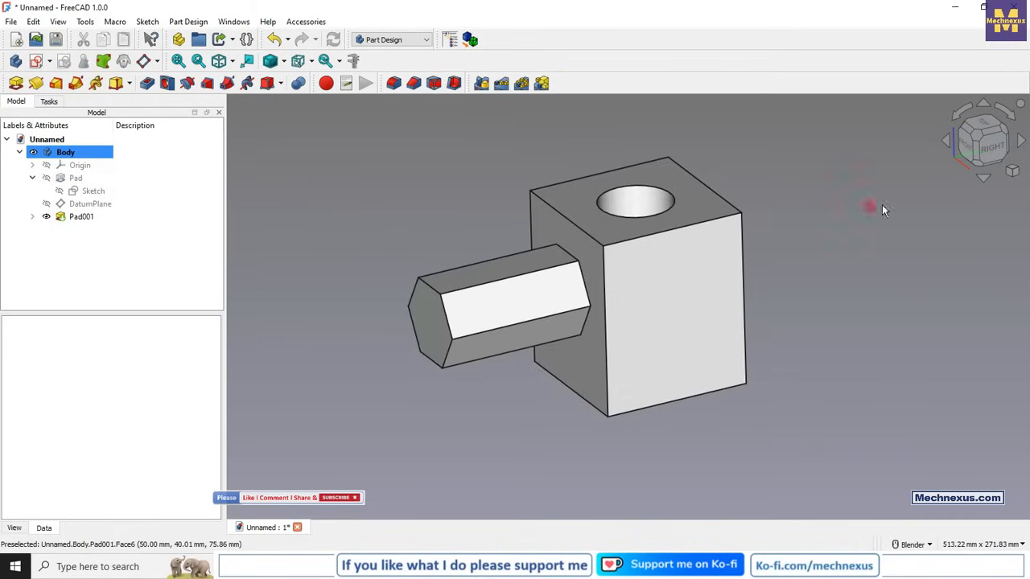
{"action": "left_click", "coordinate": [1014, 173]}
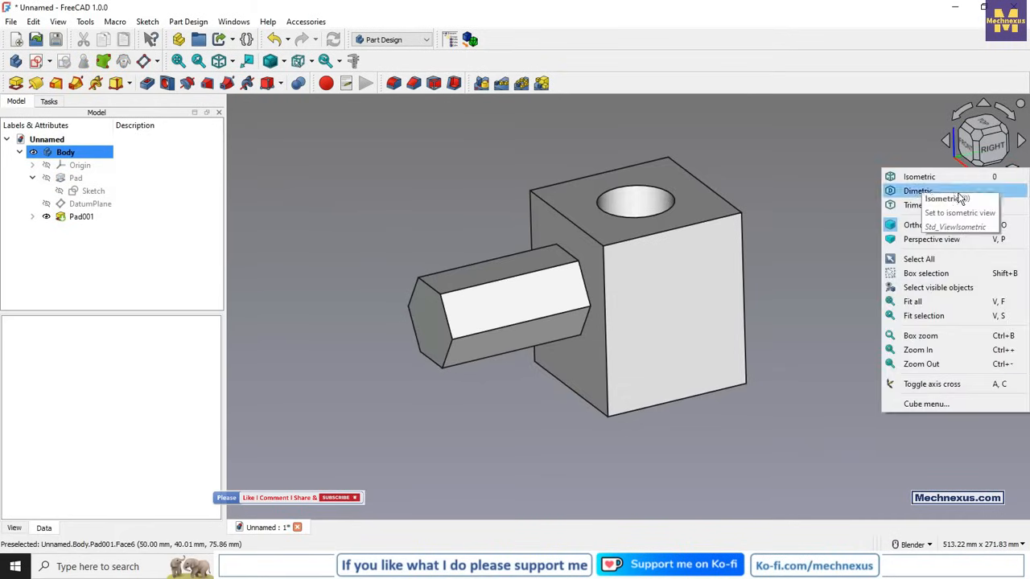
{"action": "left_click", "coordinate": [906, 175]}
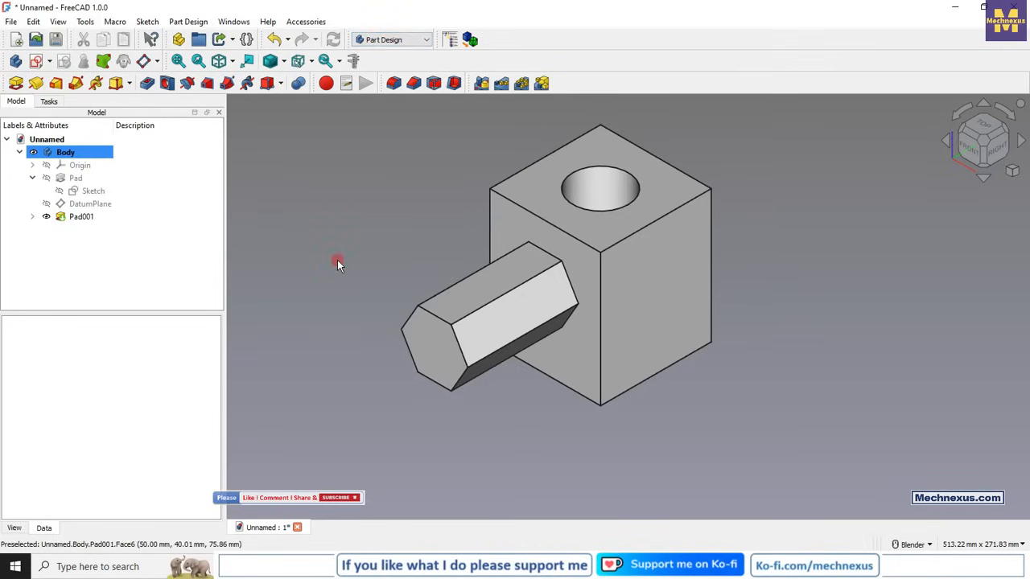
{"action": "scroll", "coordinate": [371, 201], "scroll_direction": "up", "scroll_amount": 1}
{"action": "scroll", "coordinate": [332, 252], "scroll_direction": "down", "scroll_amount": 1}
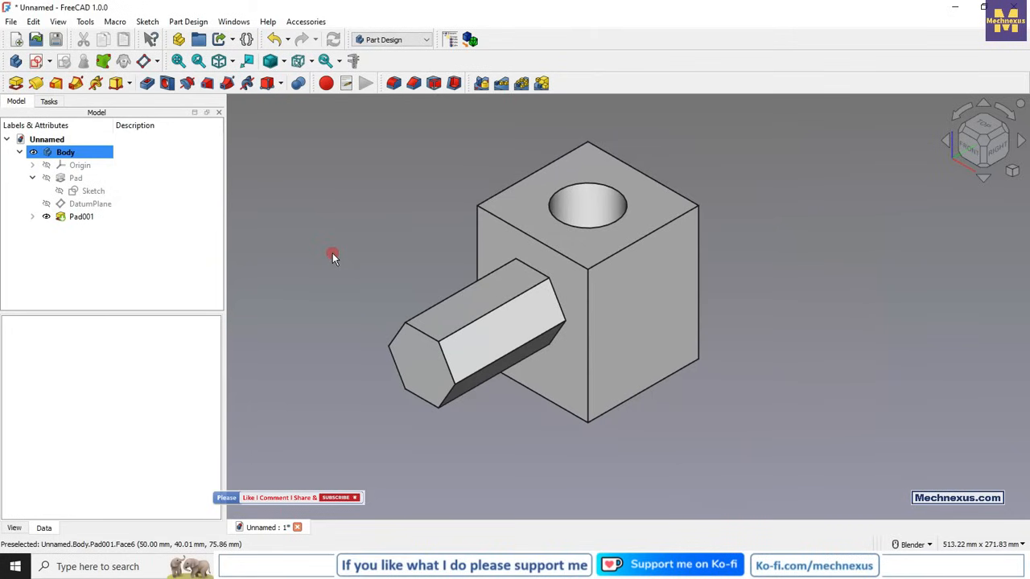